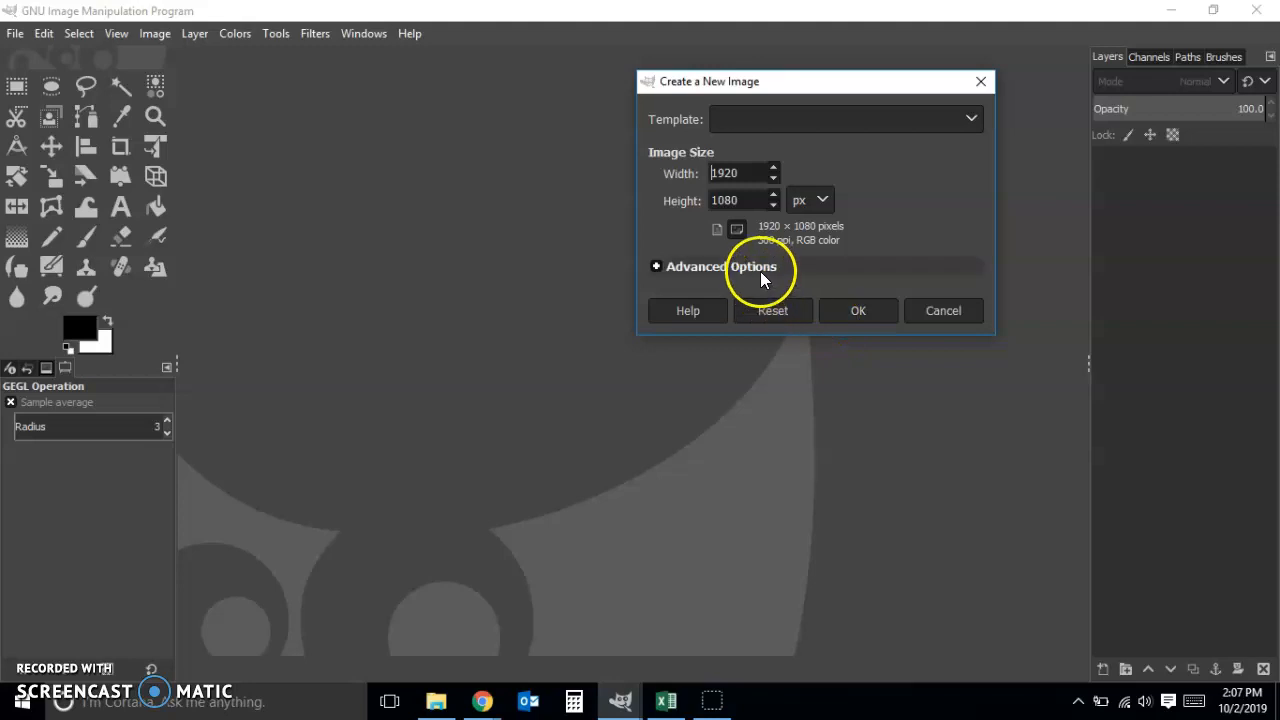
# Create a new 1920 × 1080 px image at 300 pixels/in, filled with the background color
pyautogui.click(760, 271)
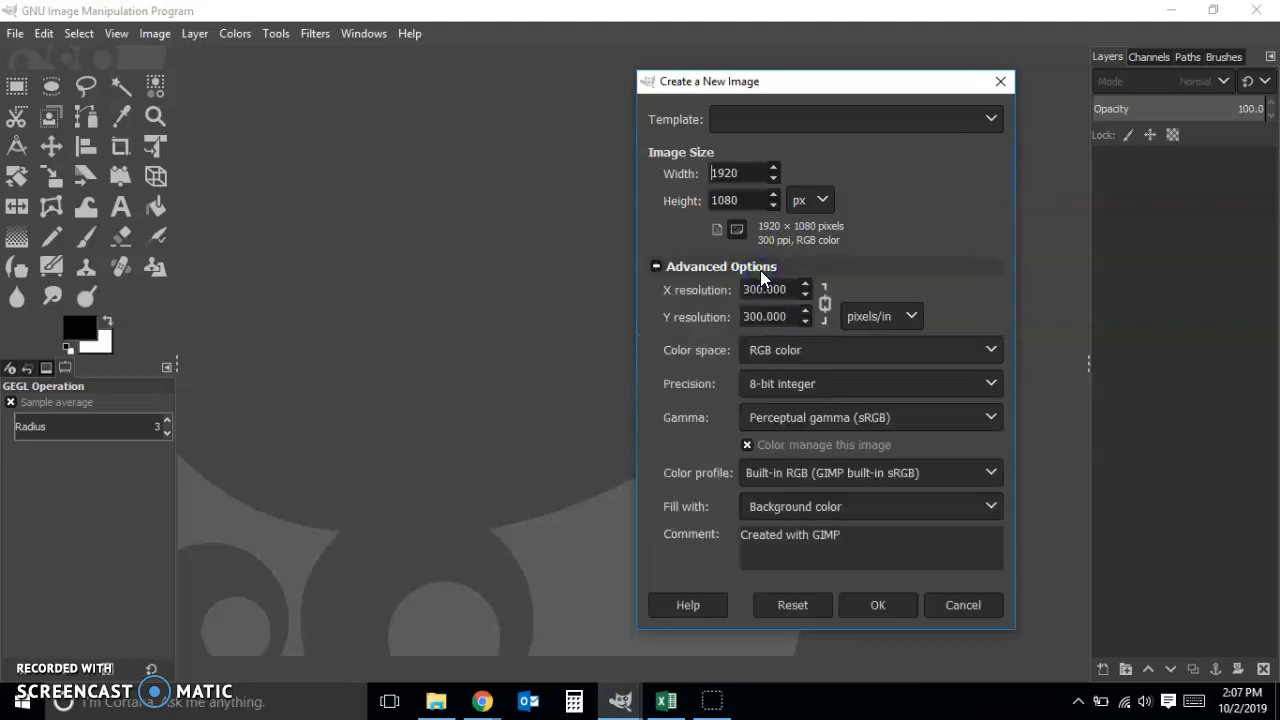
pyautogui.click(877, 605)
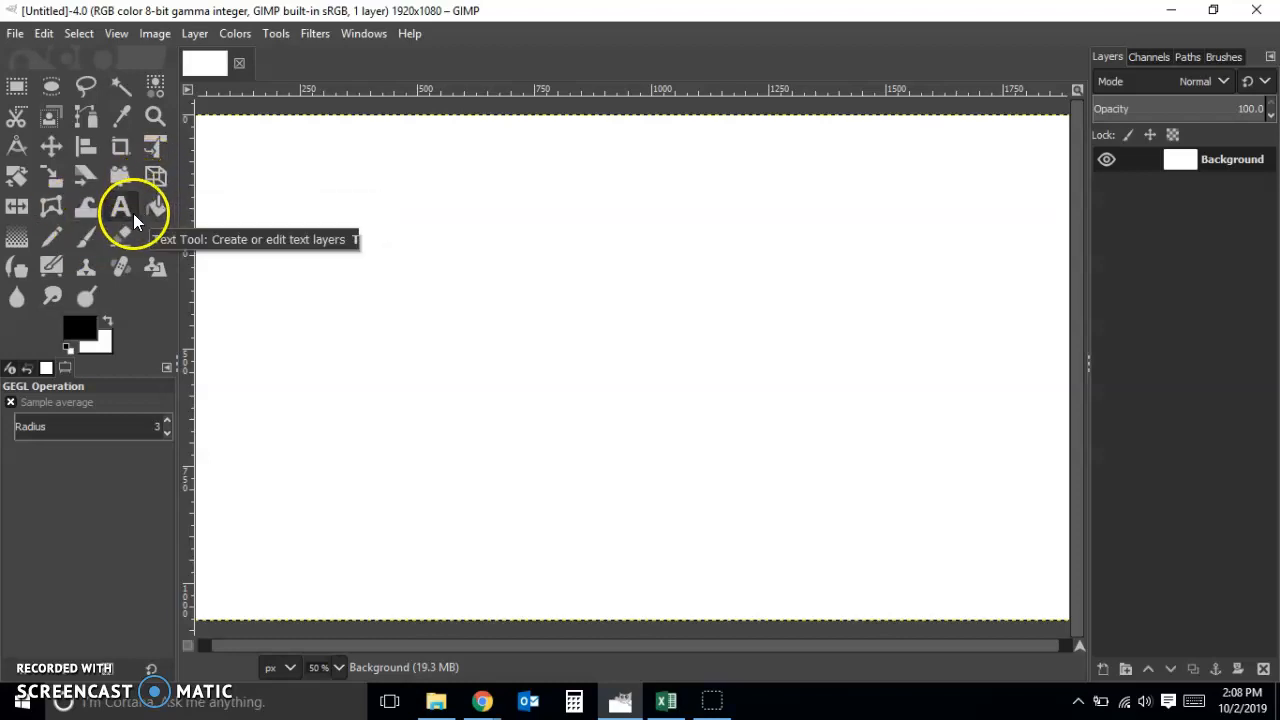
# Draw a wide text box in the canvas's upper-left area and enter "KABOOM!!" in Gill Sans MT Italic at 154 px
pyautogui.click(133, 213)
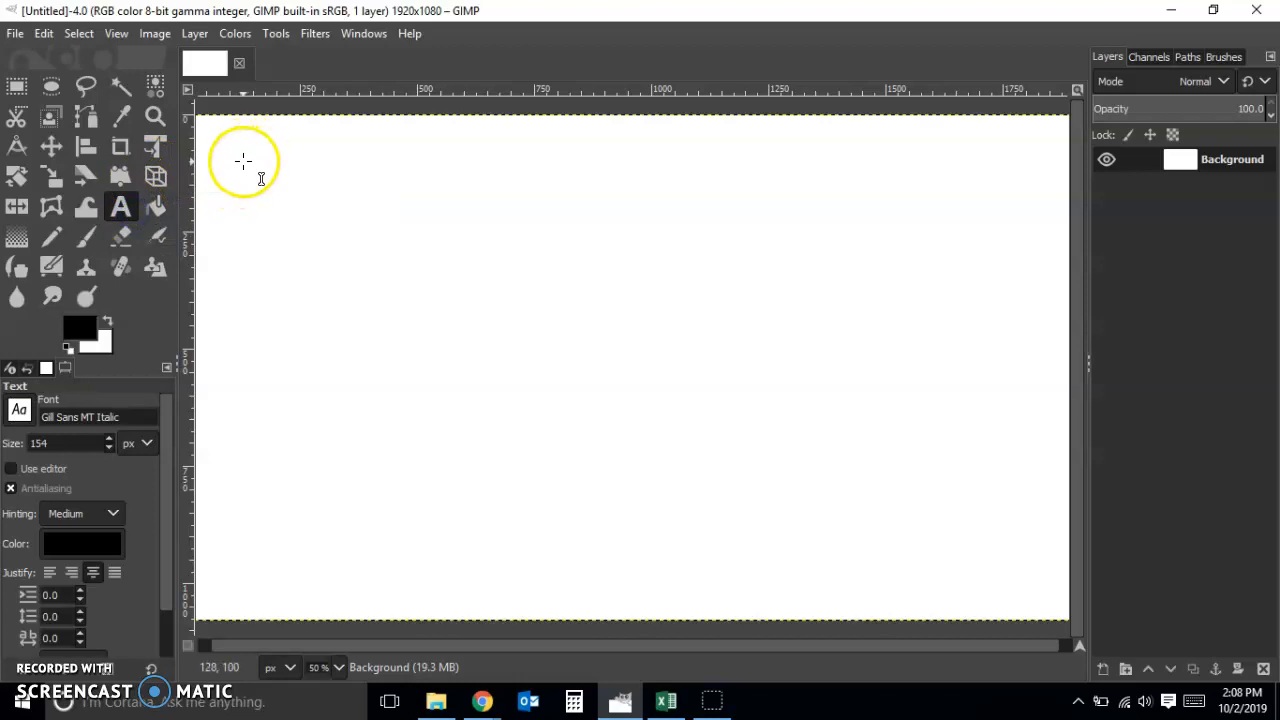
pyautogui.moveTo(243, 163); pyautogui.dragTo(710, 287)
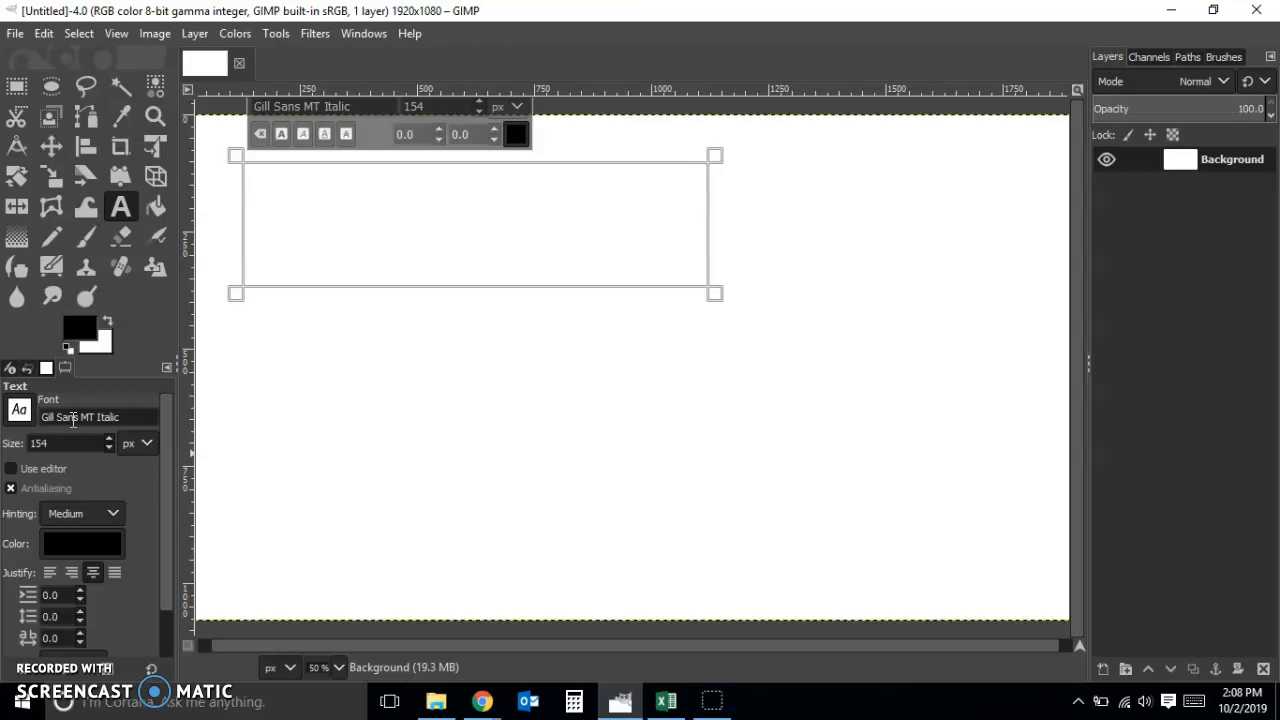
pyautogui.click(383, 245)
pyautogui.write('KABOO')
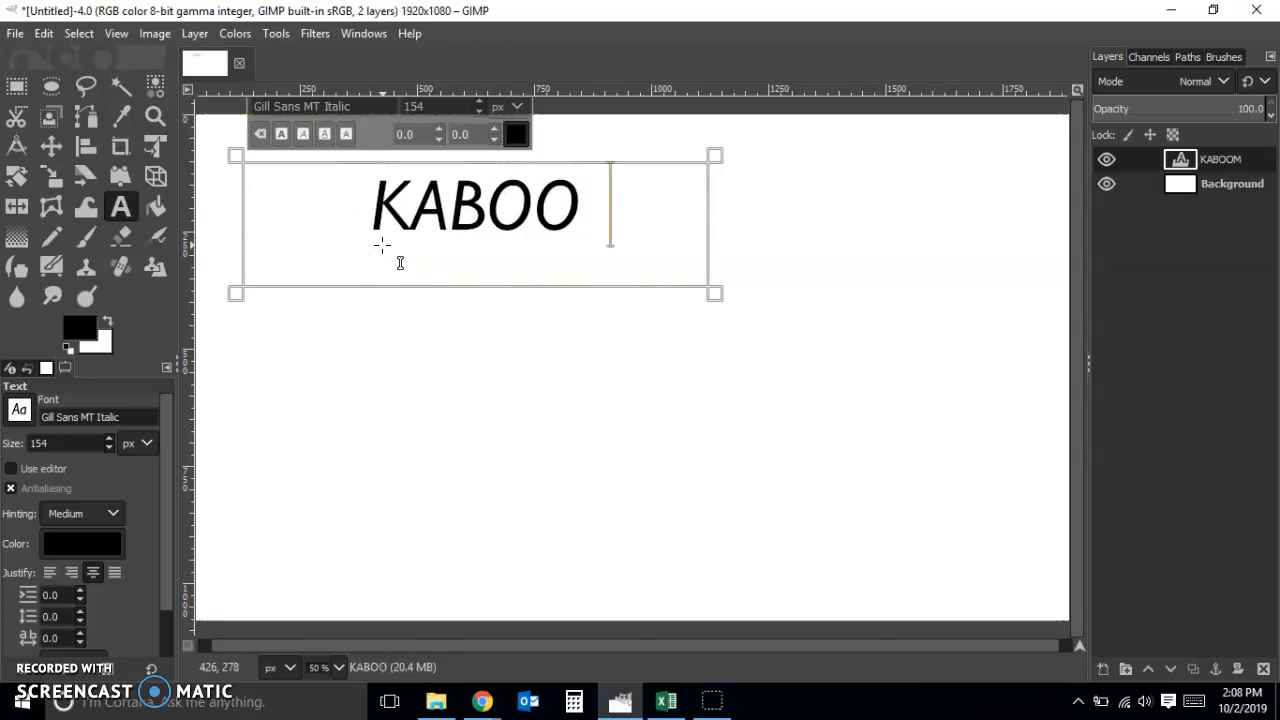
pyautogui.write('M!!')
pyautogui.click(396, 257)
pyautogui.click(17, 88)
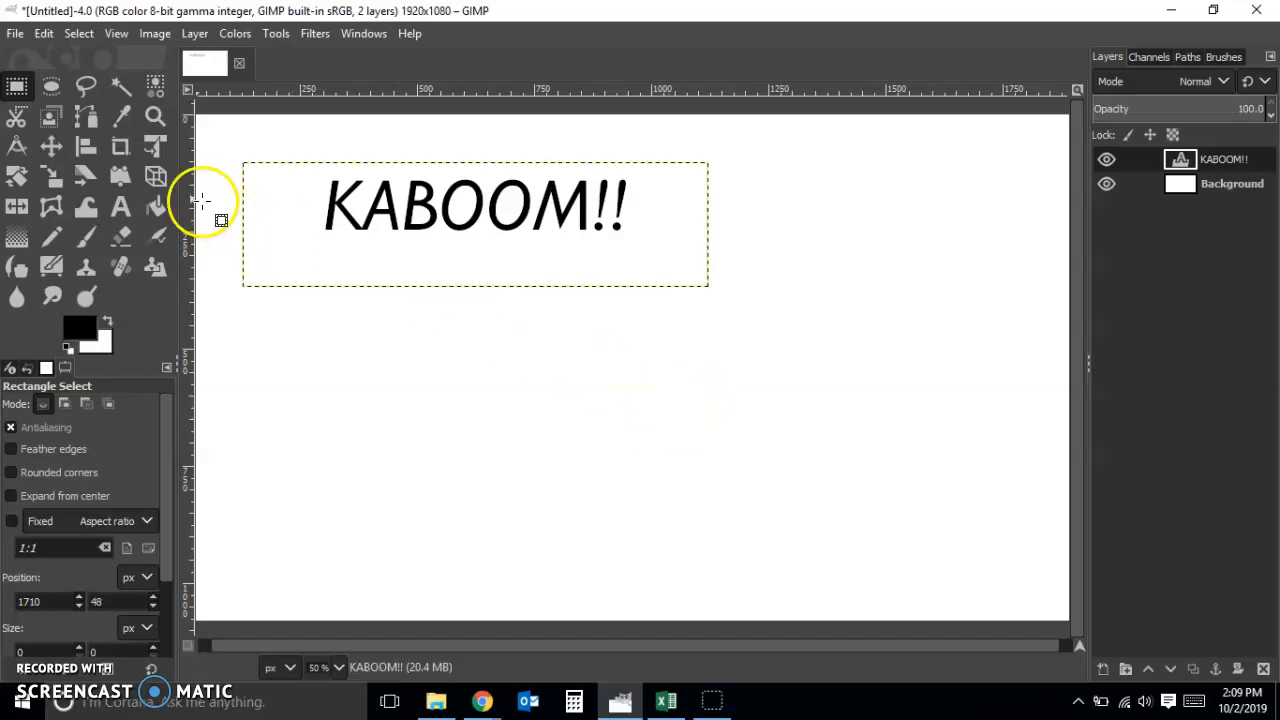
# Draw an open, upward-arching path with seven anchor points below the KABOOM!! text using the Paths tool
pyautogui.click(90, 115)
pyautogui.click(336, 382)
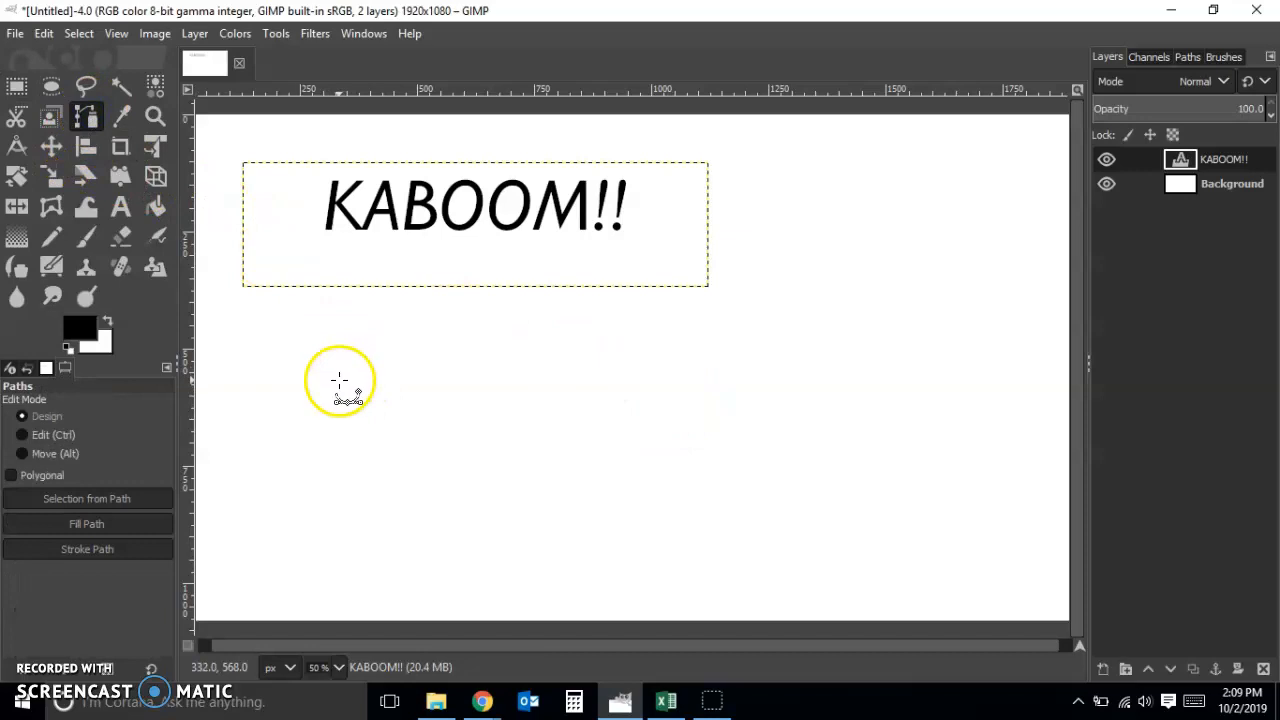
pyautogui.click(421, 352)
pyautogui.click(452, 346)
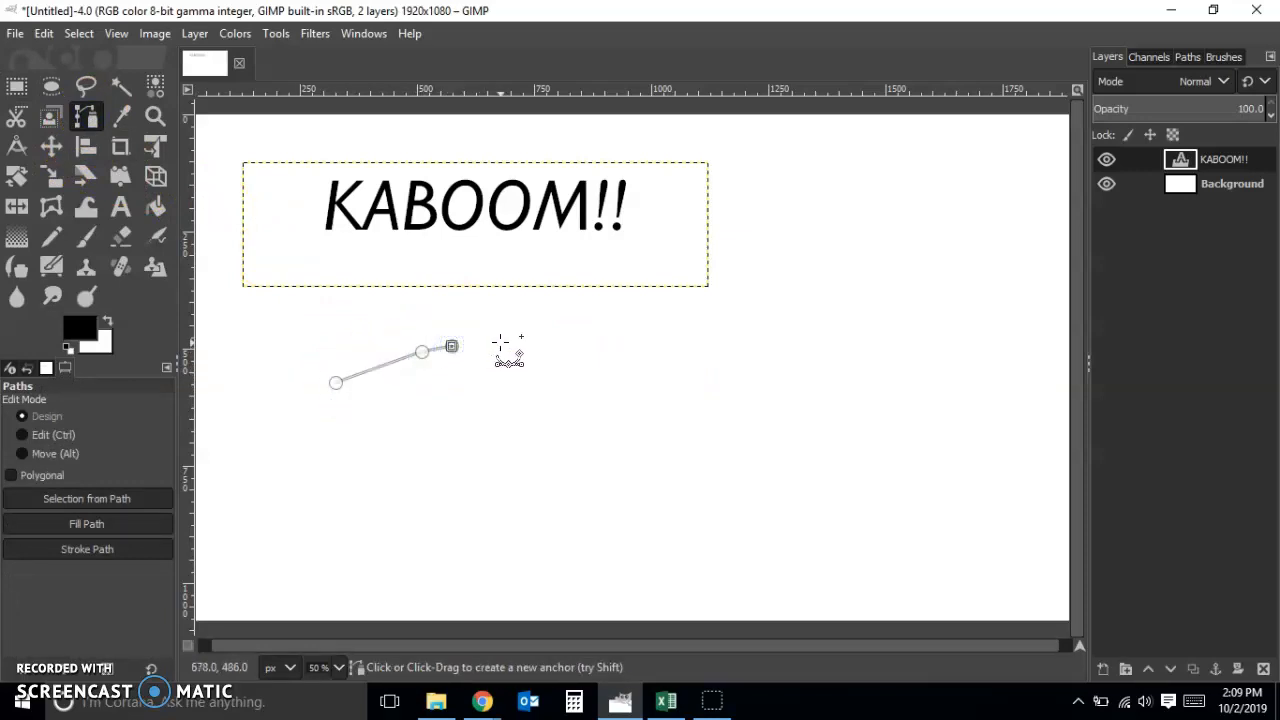
pyautogui.click(519, 344)
pyautogui.click(558, 348)
pyautogui.click(595, 362)
pyautogui.click(636, 384)
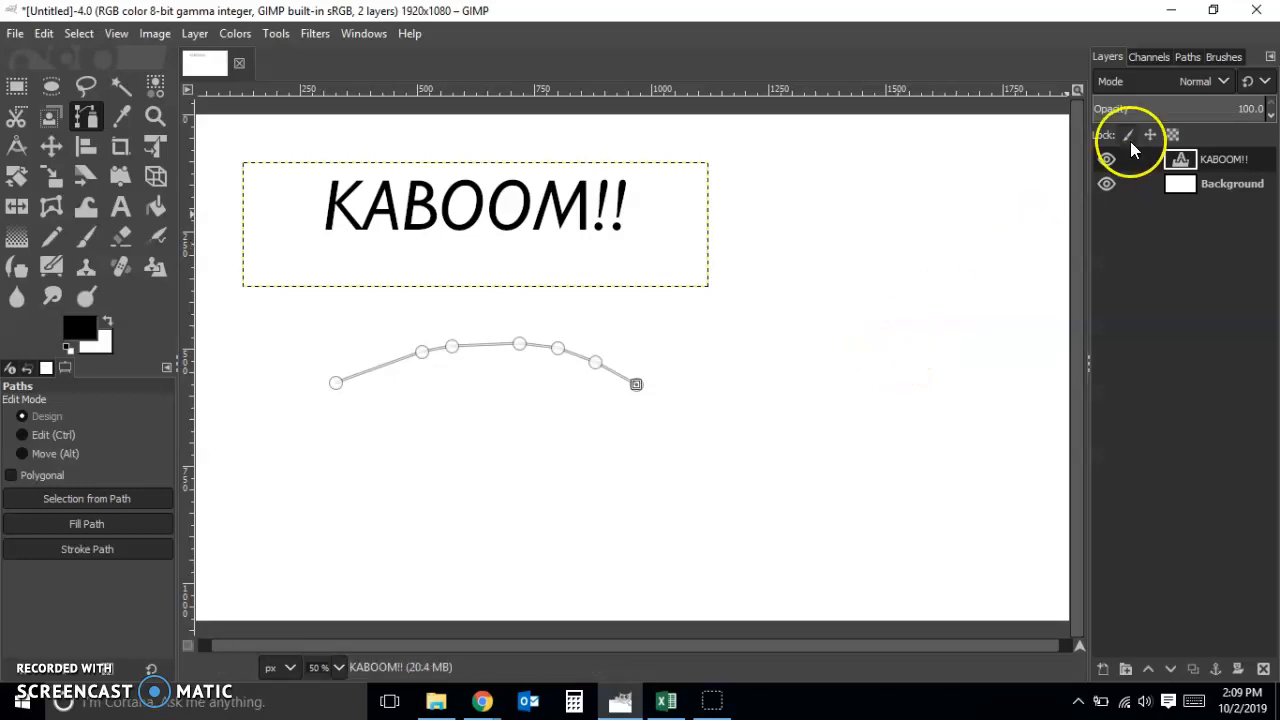
# Apply Text along Path to the KABOOM!! text layer so its outlines follow the arched path
pyautogui.click(1186, 57)
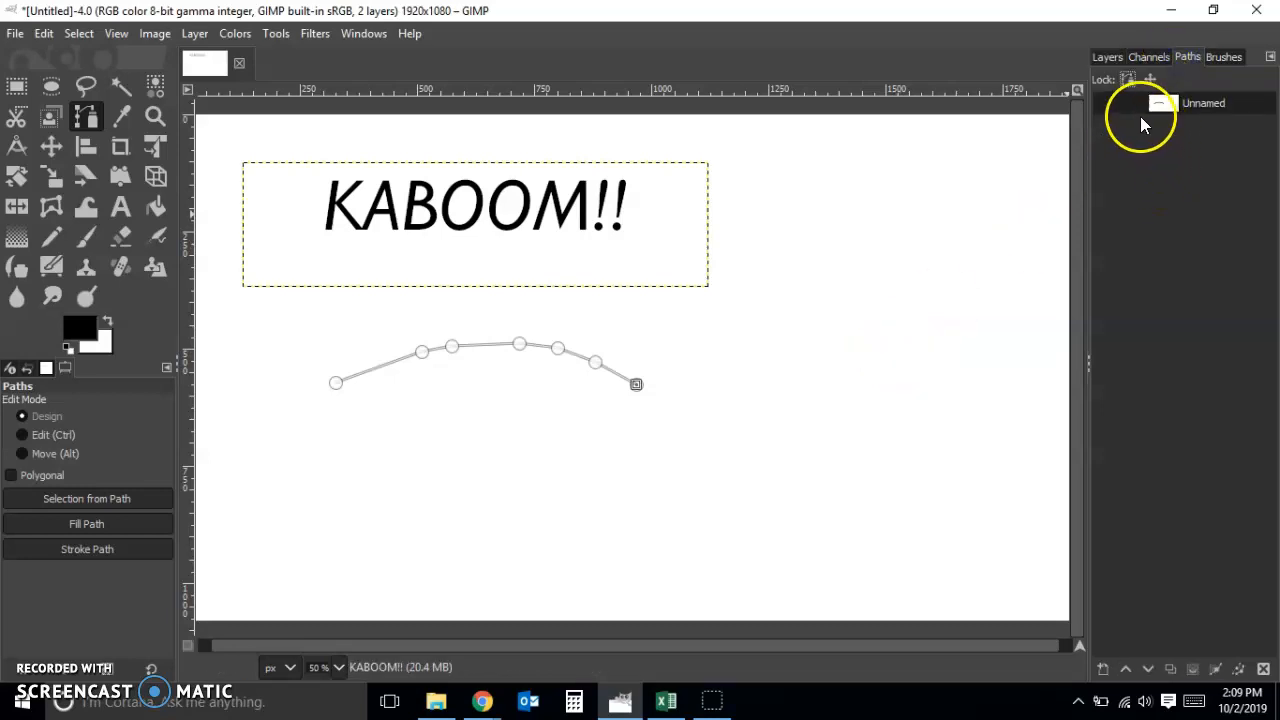
pyautogui.click(1107, 64)
pyautogui.click(1232, 155)
pyautogui.rightClick(1228, 160)
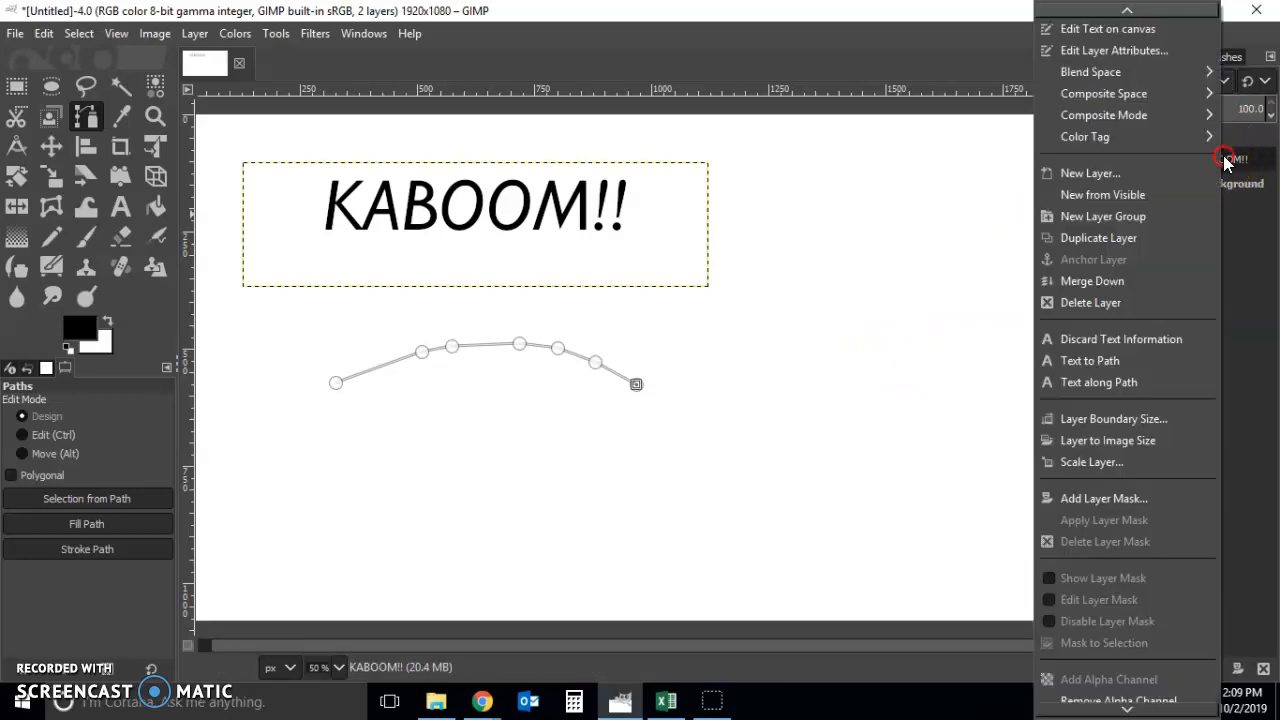
pyautogui.click(1155, 380)
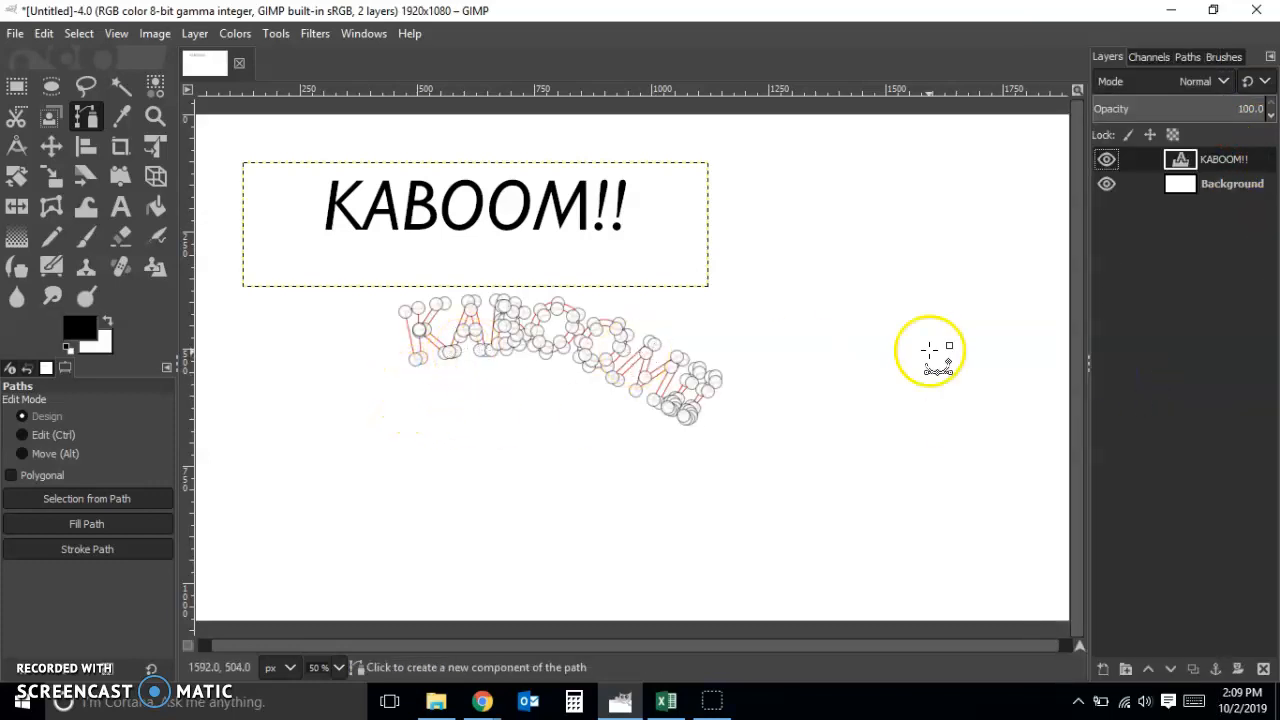
# Show the arched guide path together with the curved text outlines, leave path editing, and hide the guide path again
pyautogui.click(1186, 56)
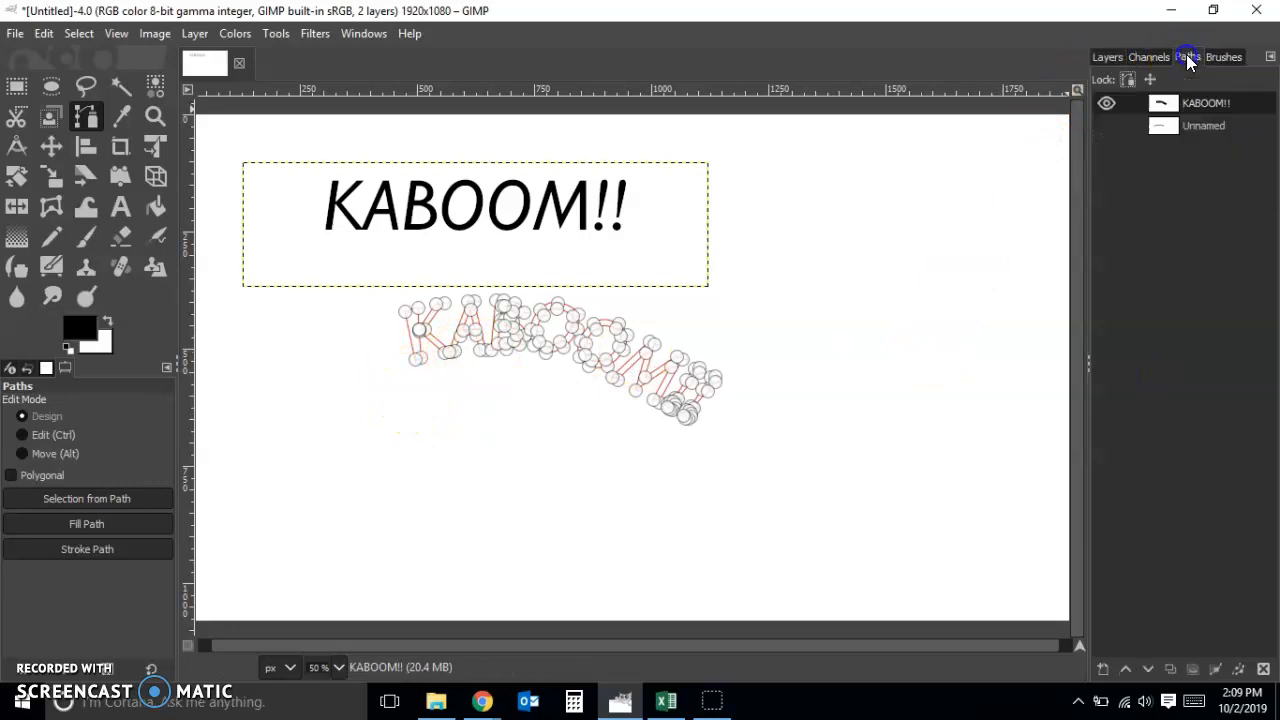
pyautogui.click(1106, 125)
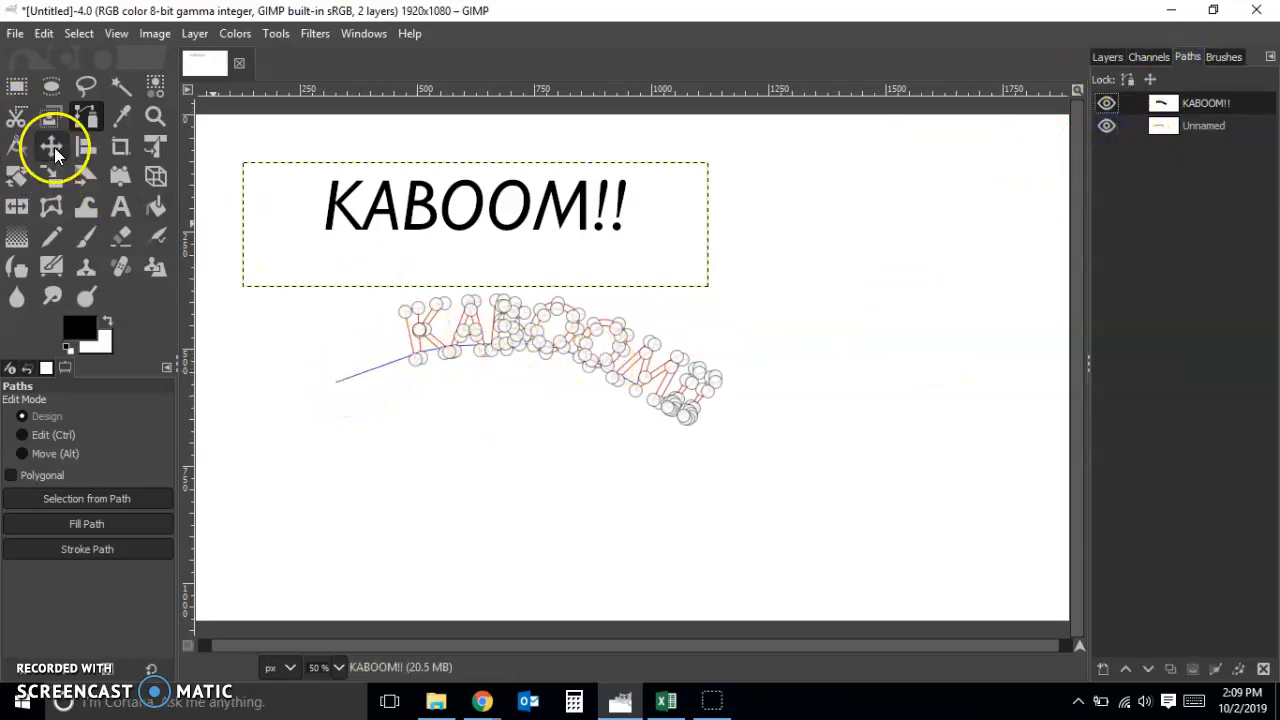
pyautogui.click(16, 86)
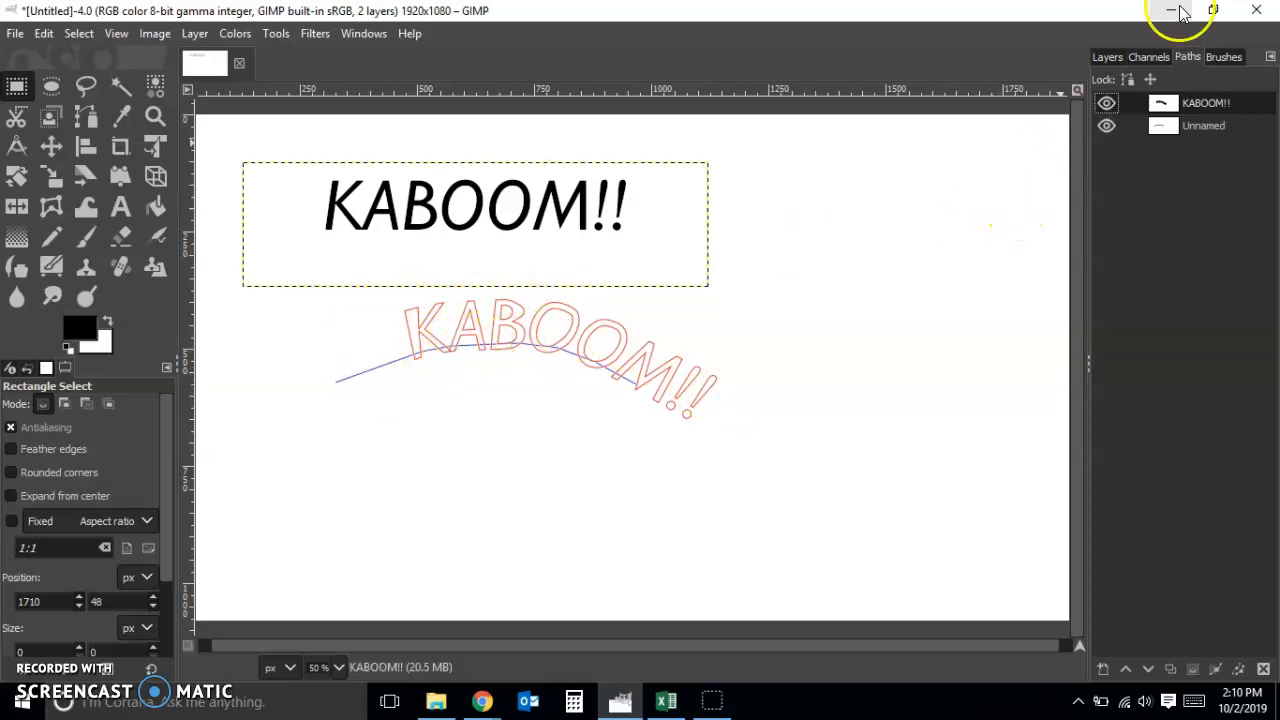
pyautogui.click(1108, 126)
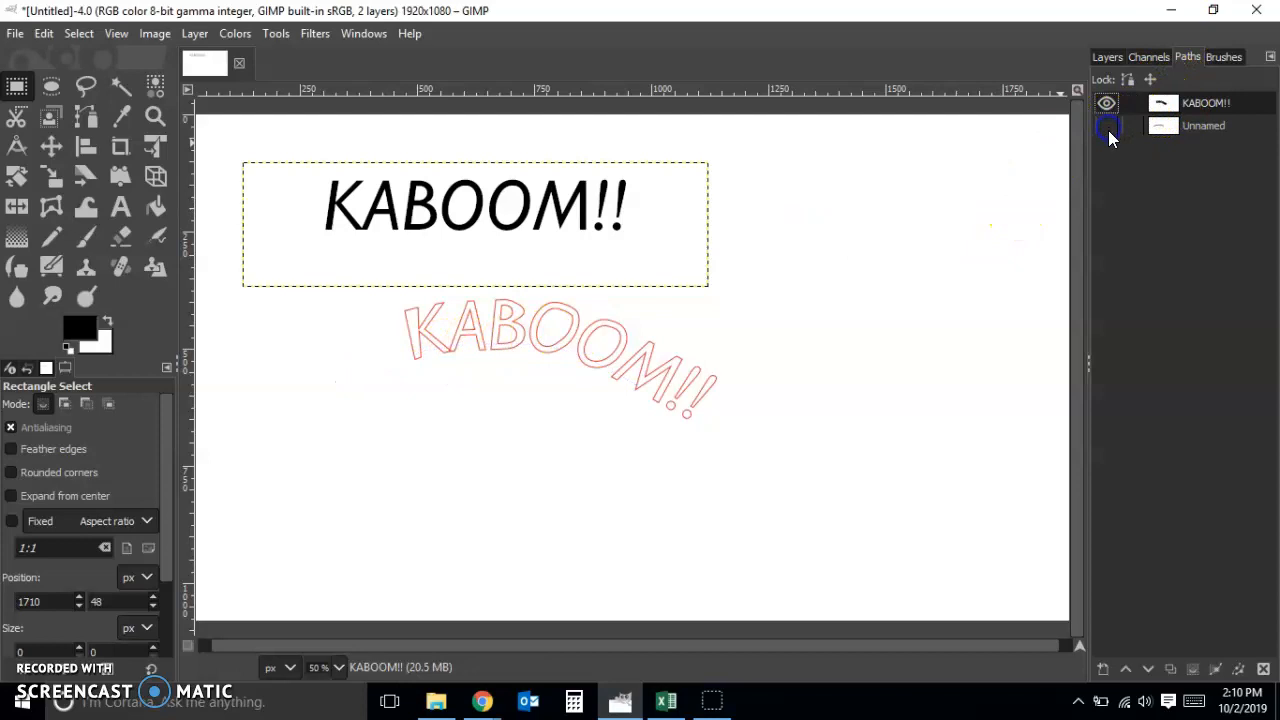
# Convert the KABOOM!! path to a selection and hide the path
pyautogui.rightClick(1200, 104)
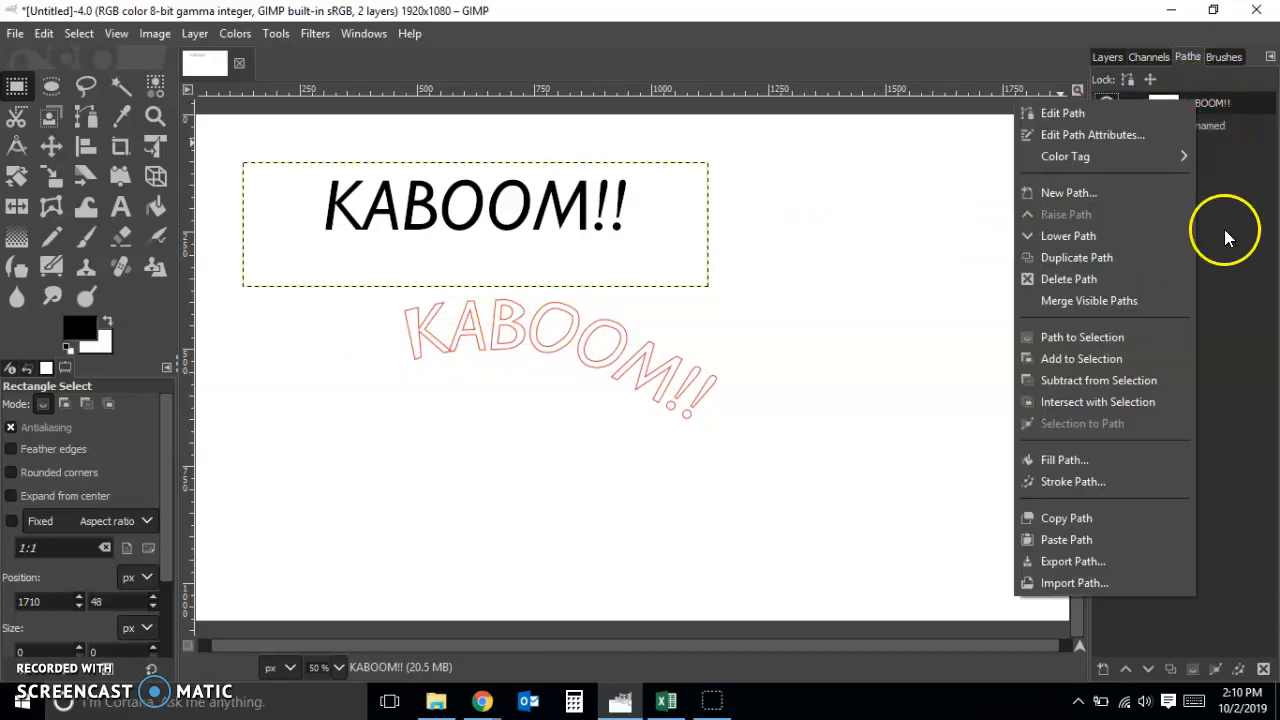
pyautogui.click(1128, 342)
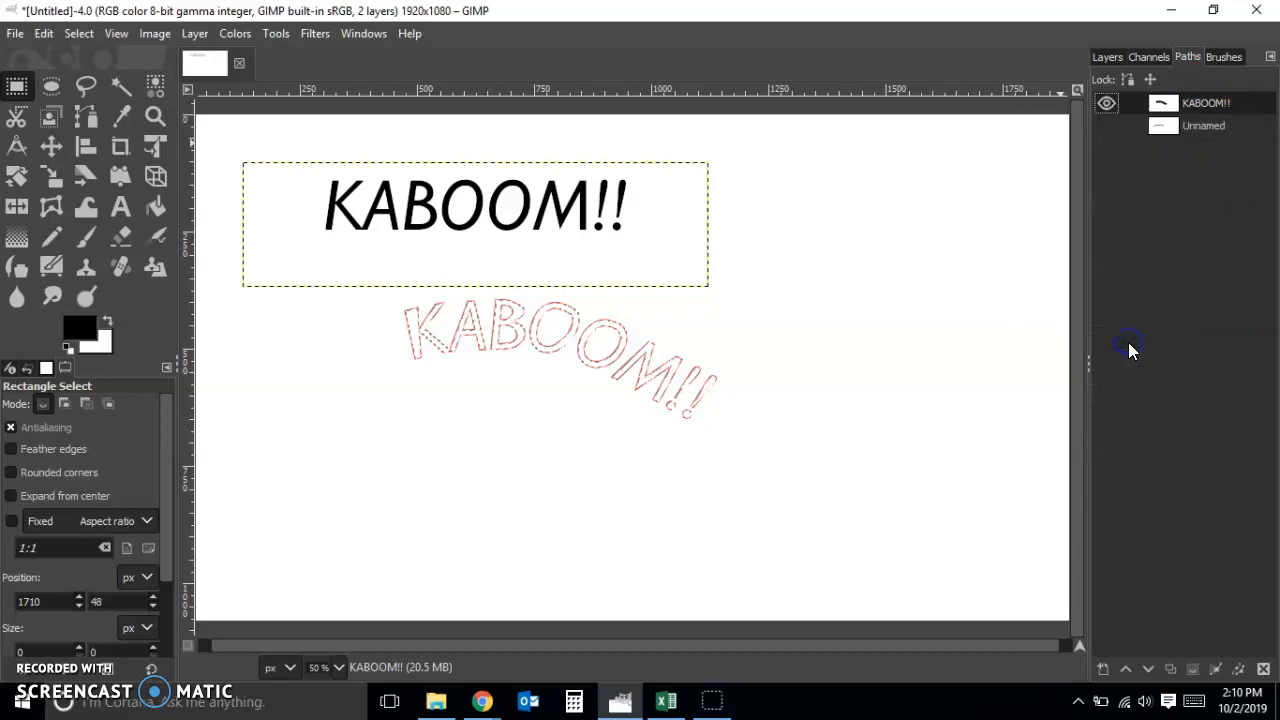
pyautogui.click(1106, 106)
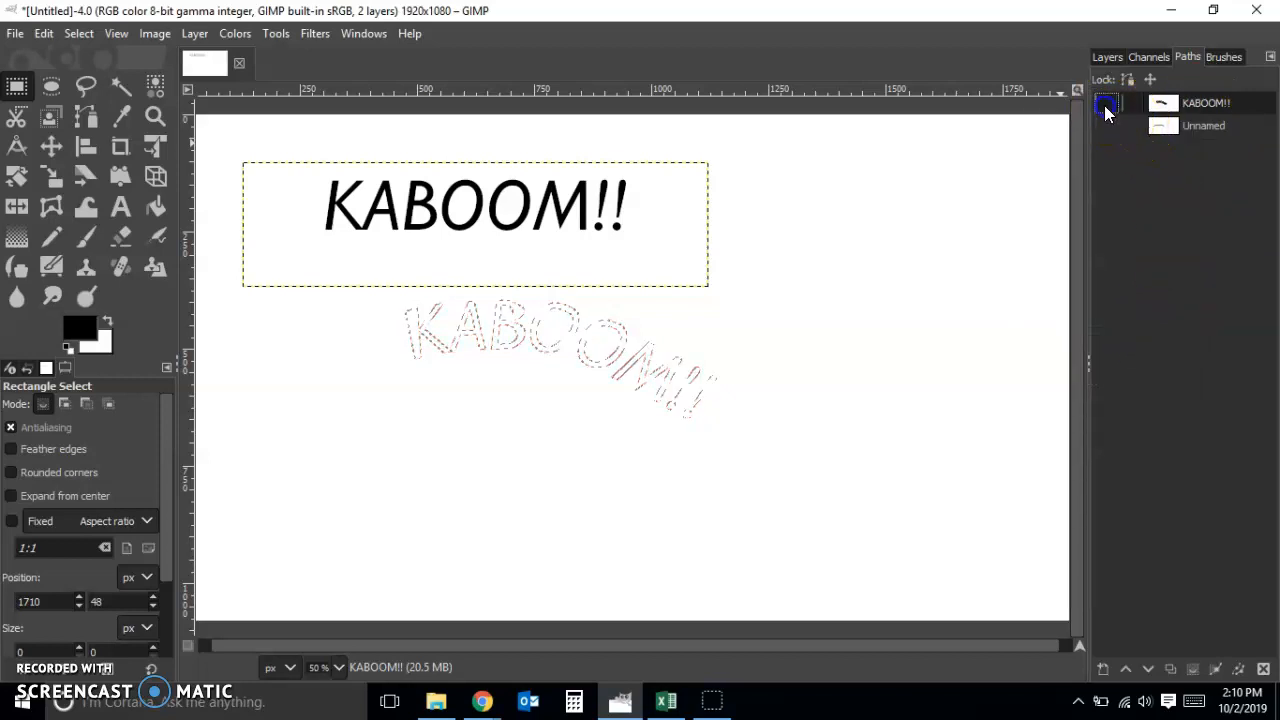
# Create a new transparent layer named "Text" above the KABOOM!! layer
pyautogui.click(1108, 57)
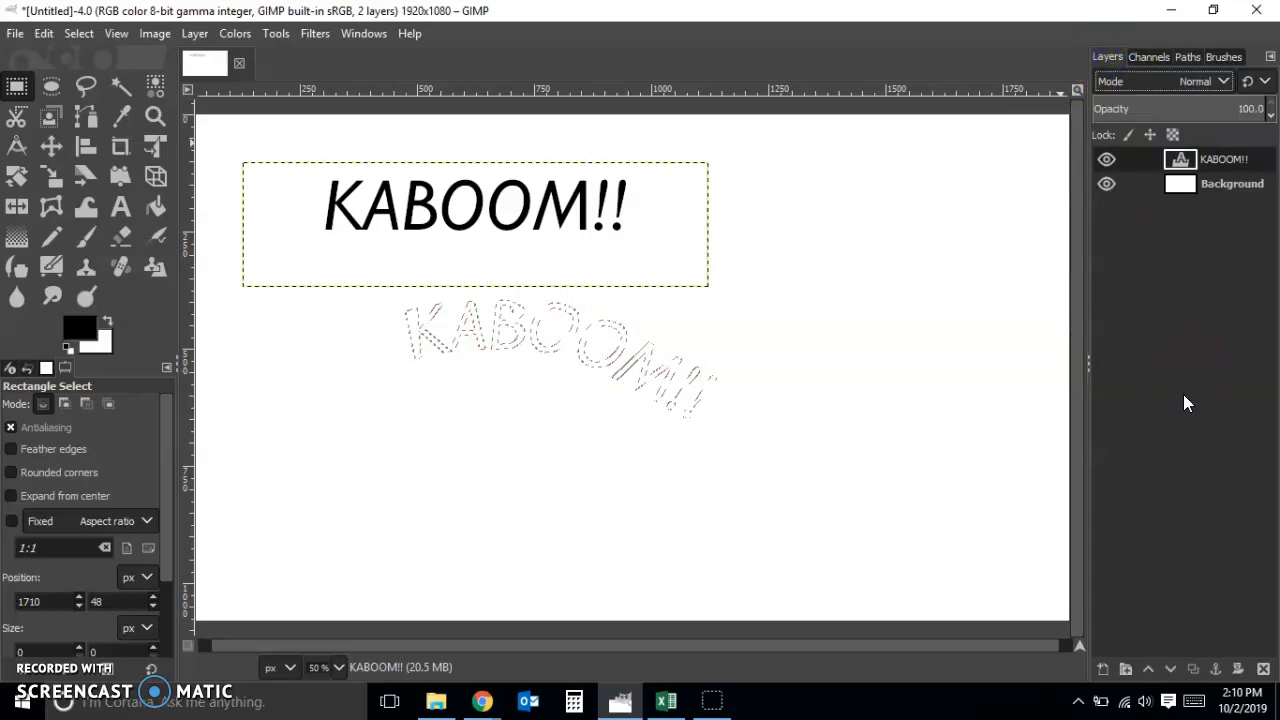
pyautogui.hotkey('ctrl', 'shift', 'n')
pyautogui.write('Tec')
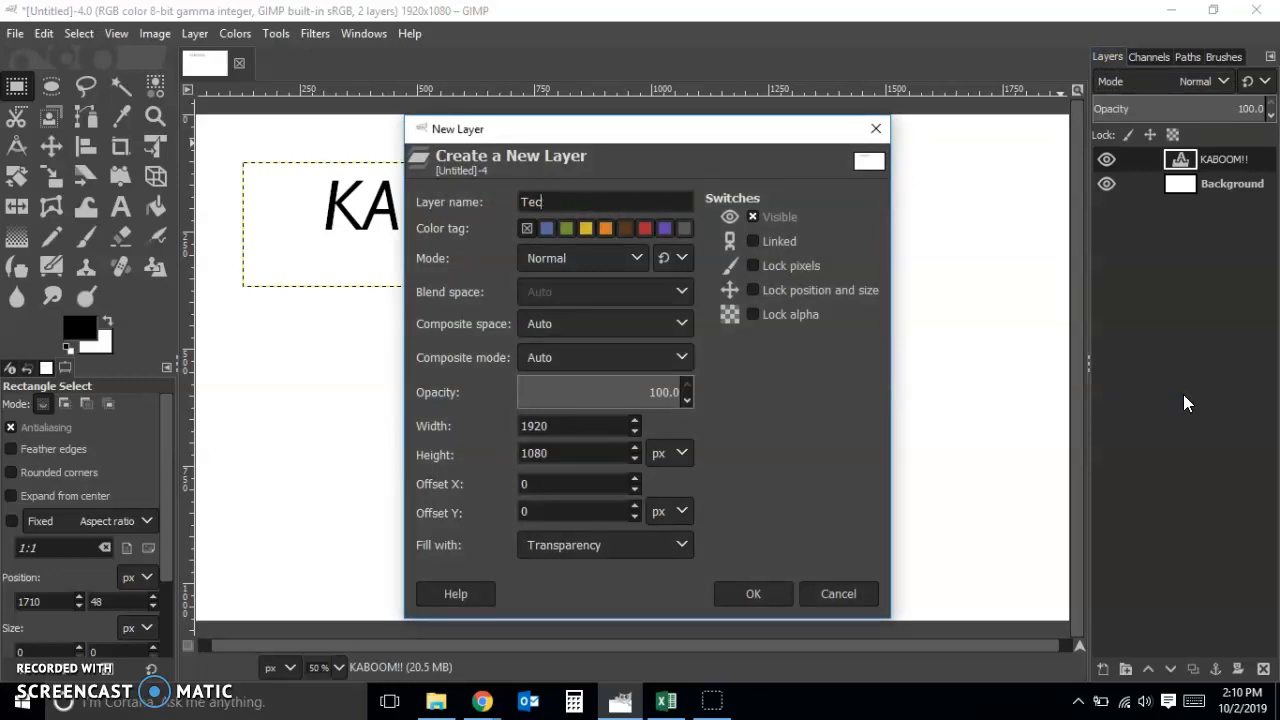
pyautogui.press('BackSpace')
pyautogui.write('xt')
pyautogui.click(737, 594)
# Set the foreground color to bright red and fill the curved text selection with it on the Text layer
pyautogui.click(85, 342)
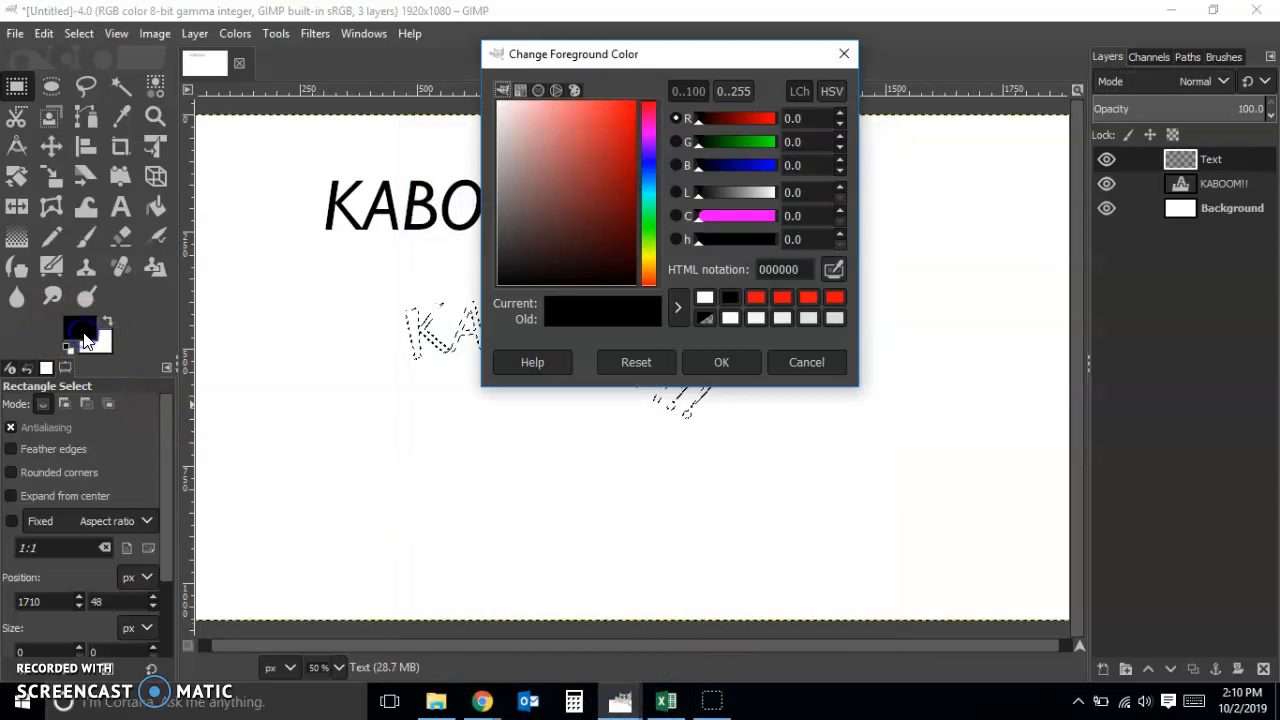
pyautogui.click(627, 113)
pyautogui.click(629, 112)
pyautogui.click(722, 362)
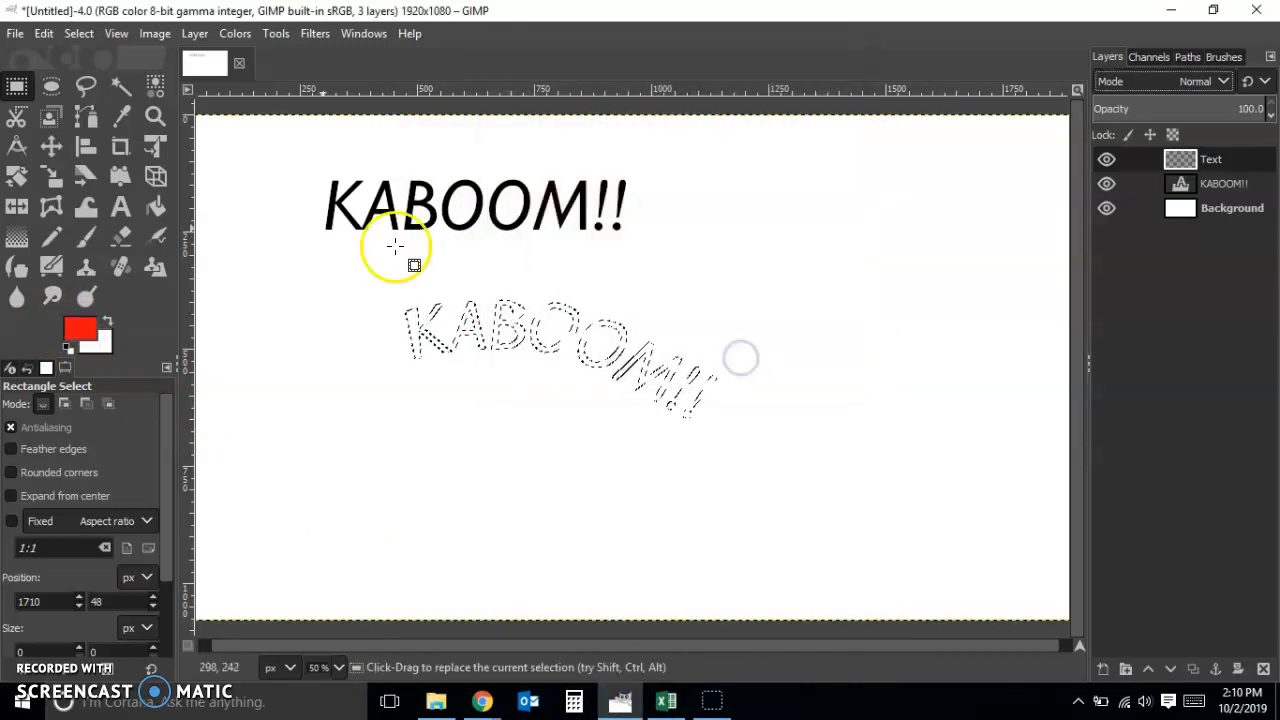
pyautogui.click(44, 33)
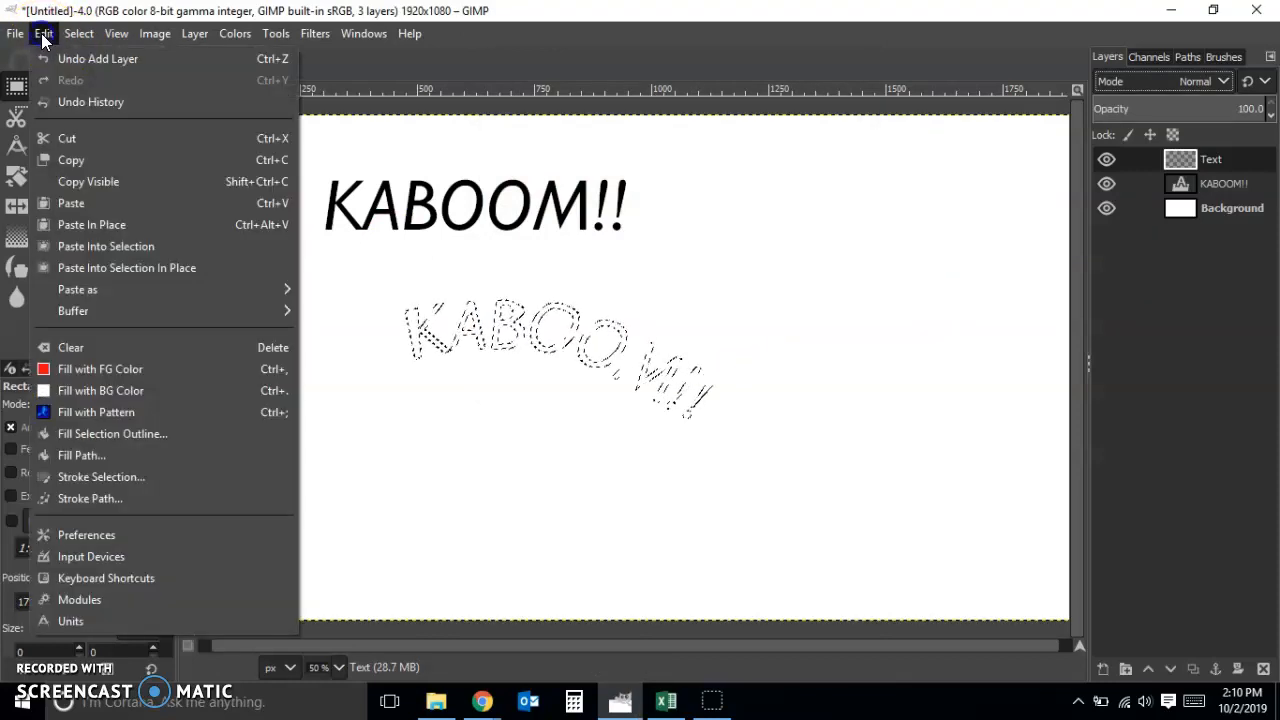
pyautogui.click(105, 528)
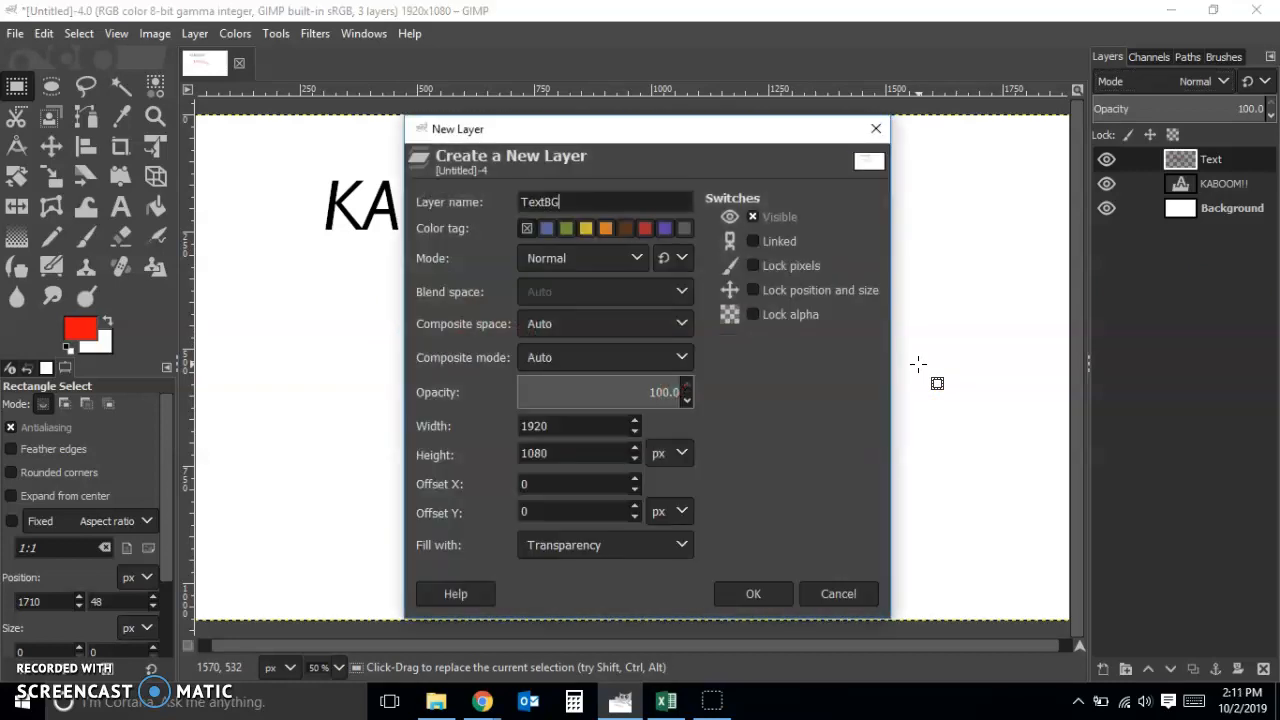
# Create a transparent layer named "TextBG" and place it directly below the Text layer
pyautogui.click(770, 590)
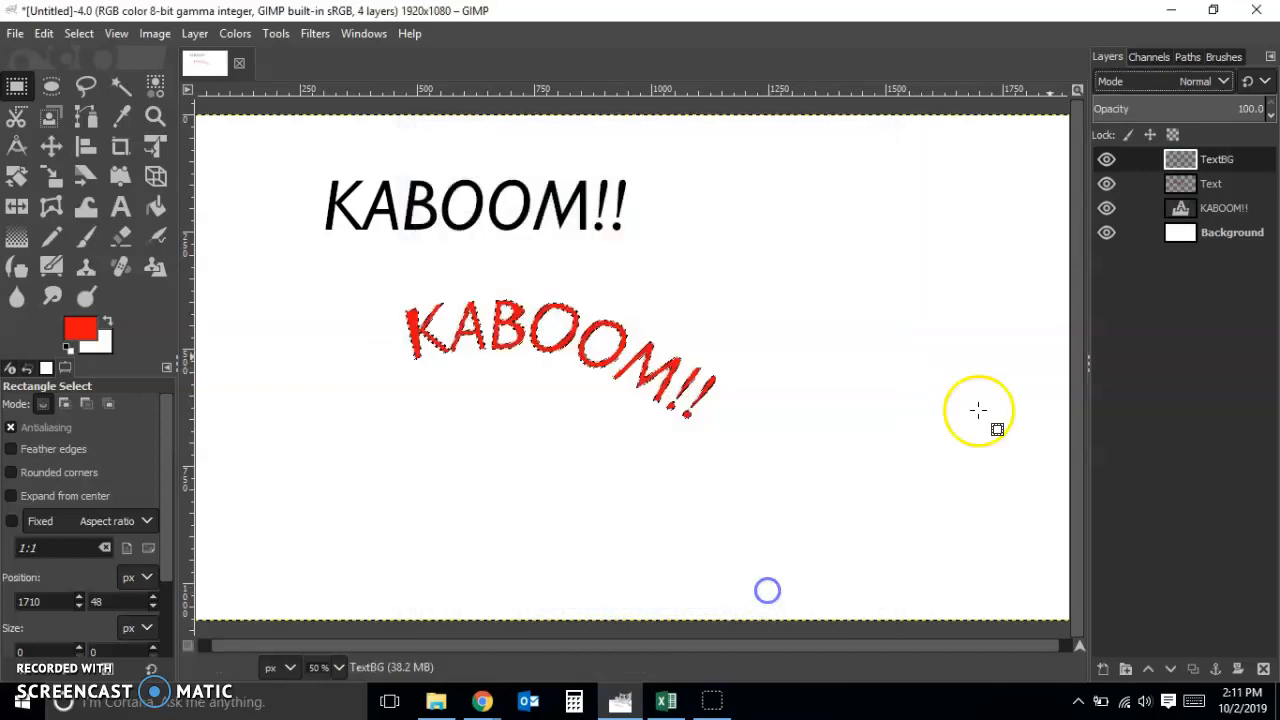
pyautogui.moveTo(1216, 160); pyautogui.dragTo(1198, 192)
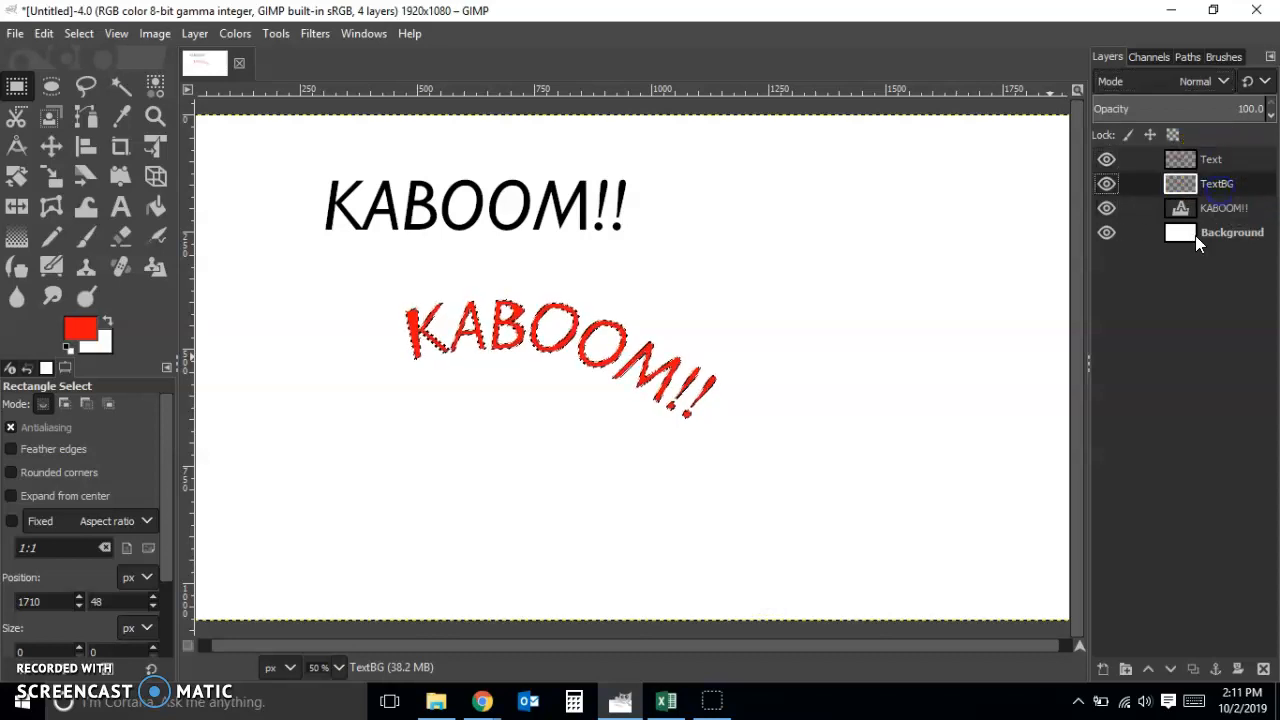
# Grow the curved text selection by 15 px
pyautogui.click(79, 33)
pyautogui.click(100, 289)
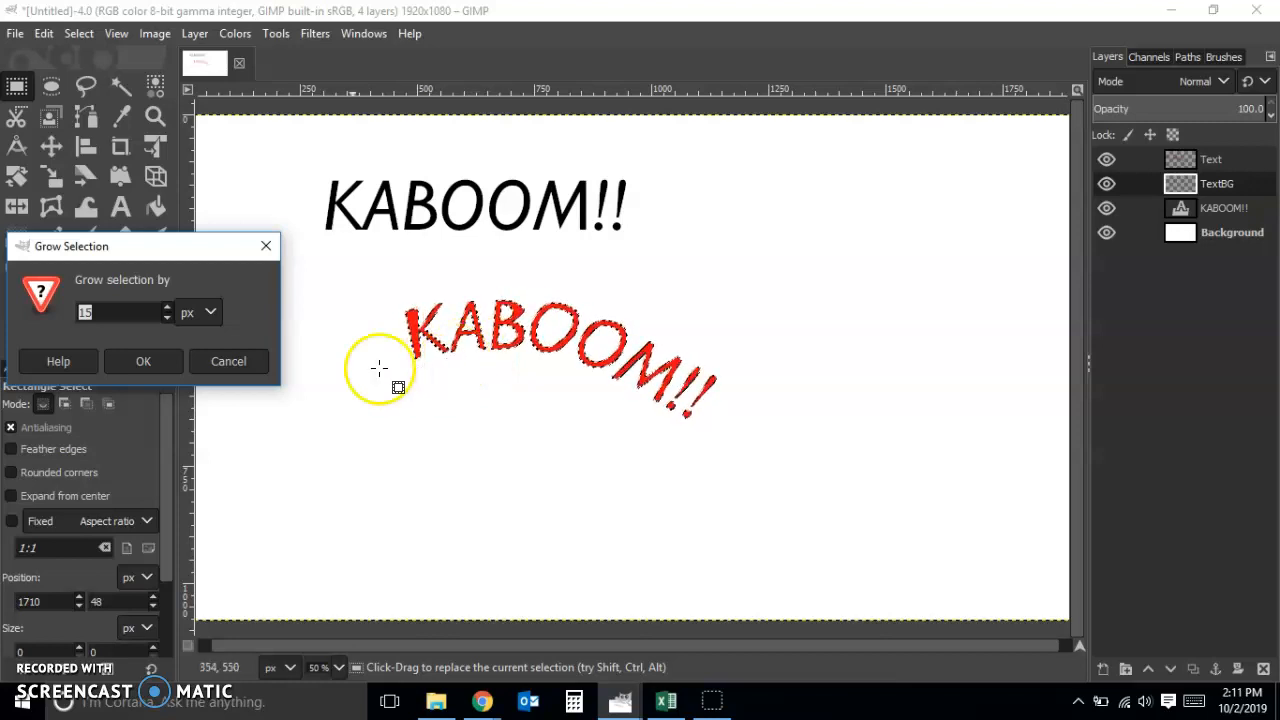
pyautogui.click(160, 360)
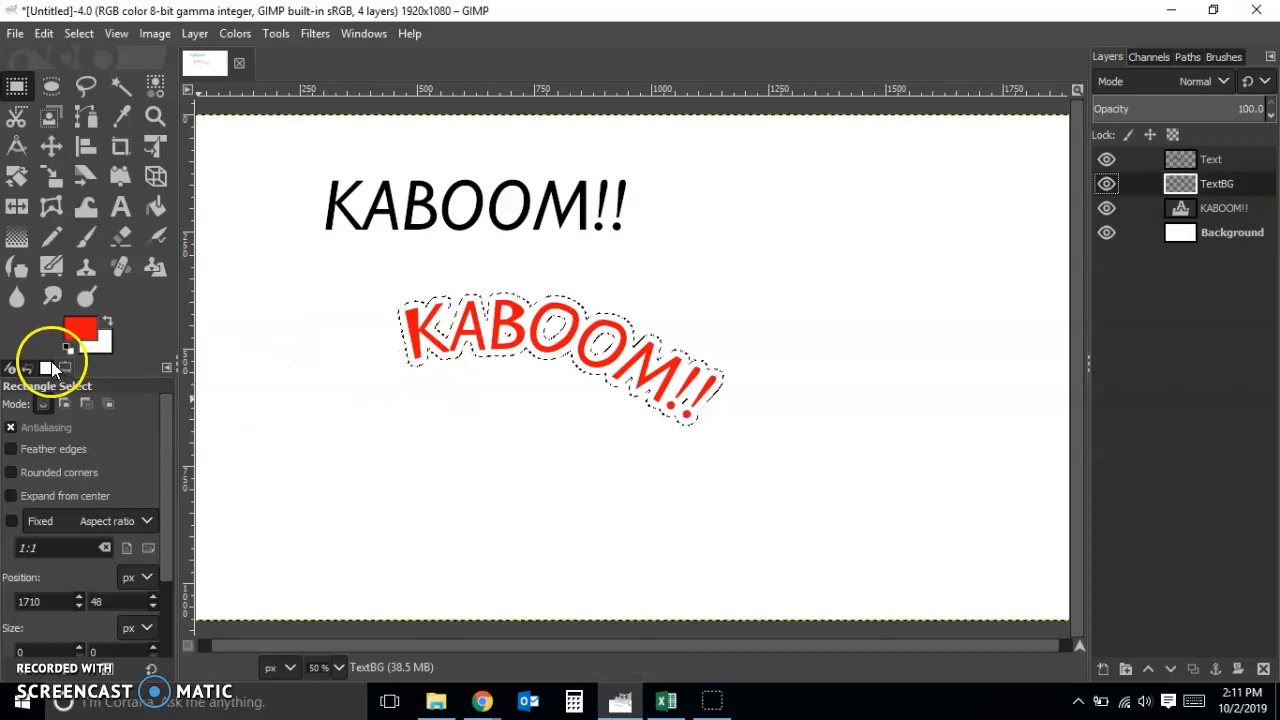
# Reset the foreground color to black, fill the grown selection on the TextBG layer with it, and clear the selection
pyautogui.click(67, 348)
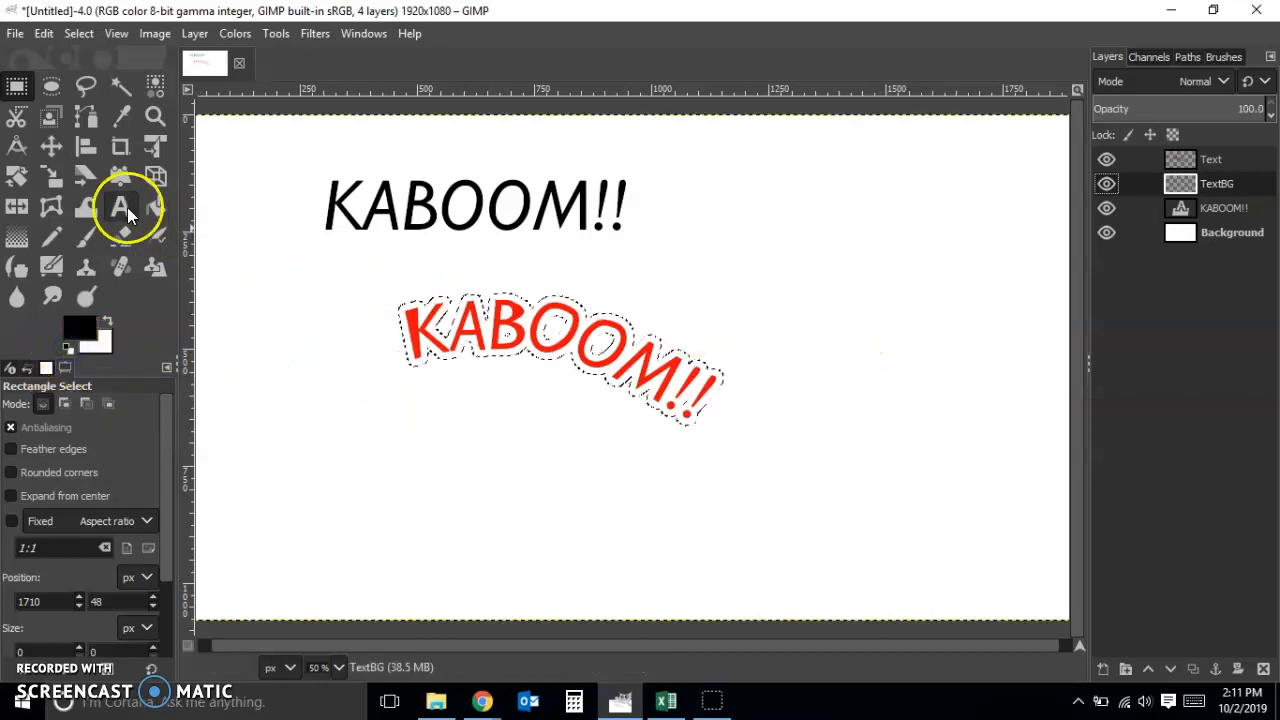
pyautogui.click(42, 34)
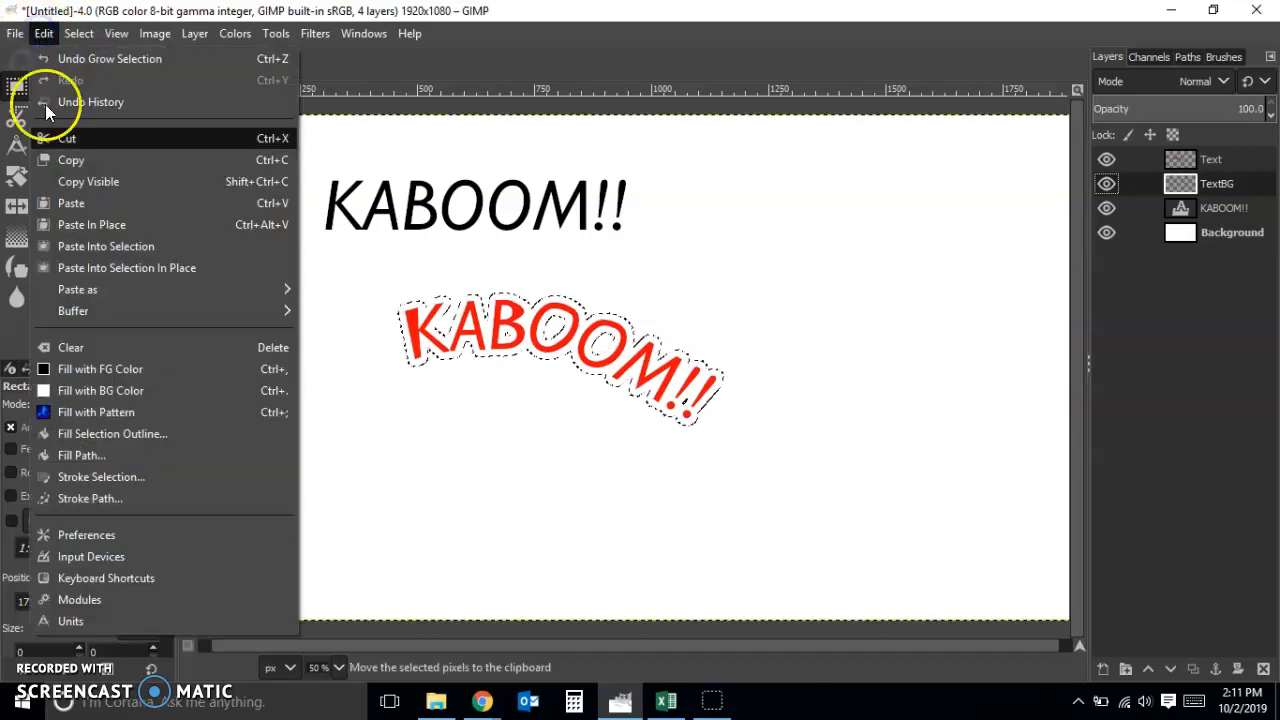
pyautogui.click(68, 369)
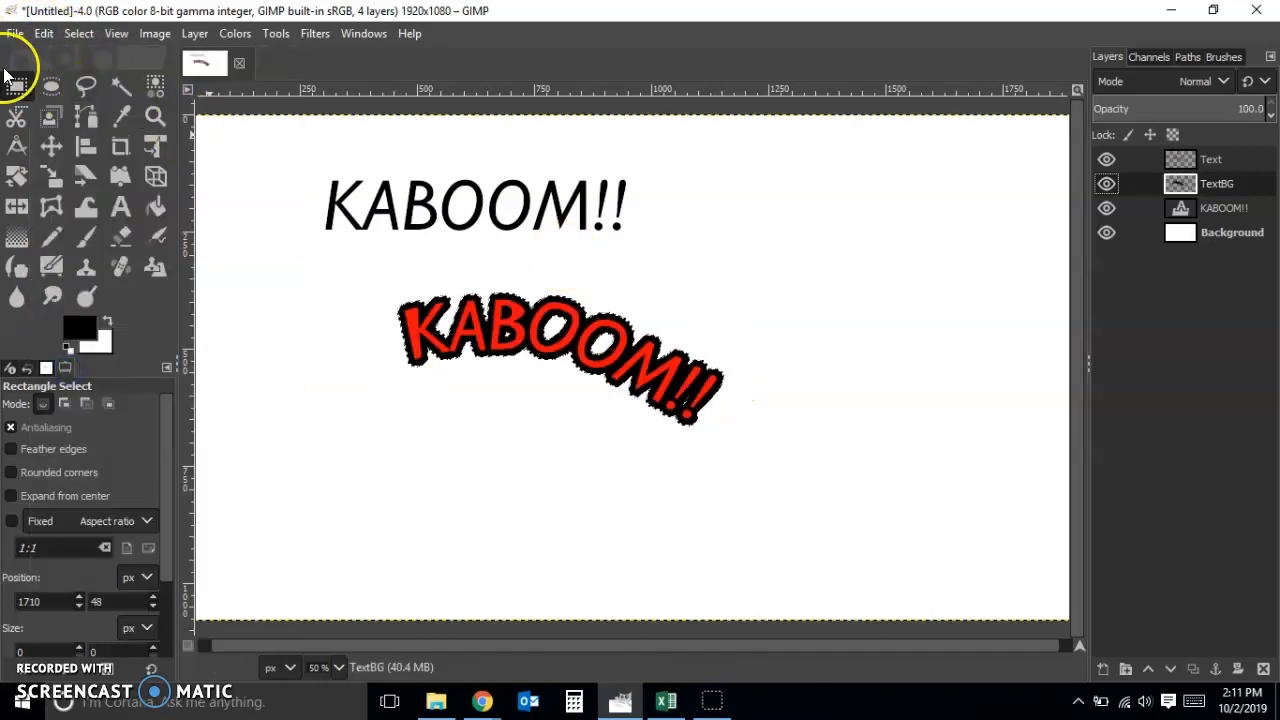
pyautogui.click(735, 278)
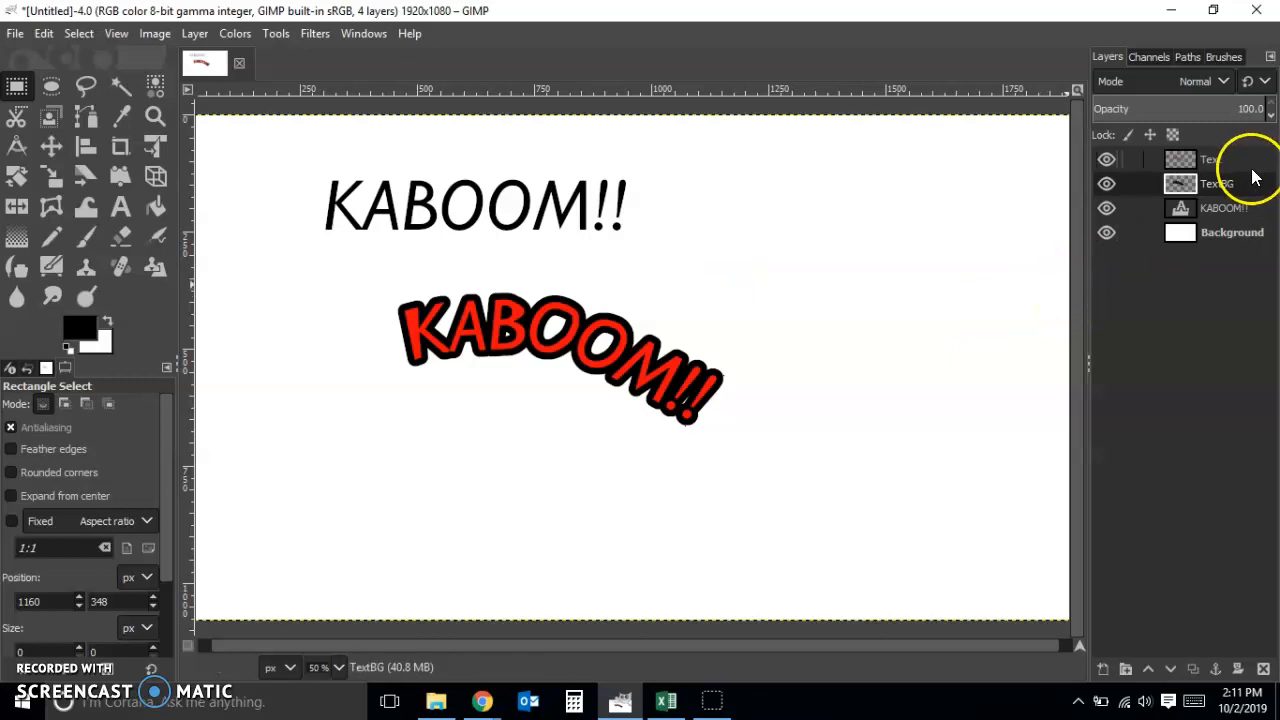
# Merge the Text layer down into the TextBG layer
pyautogui.click(1244, 161)
pyautogui.rightClick(1245, 164)
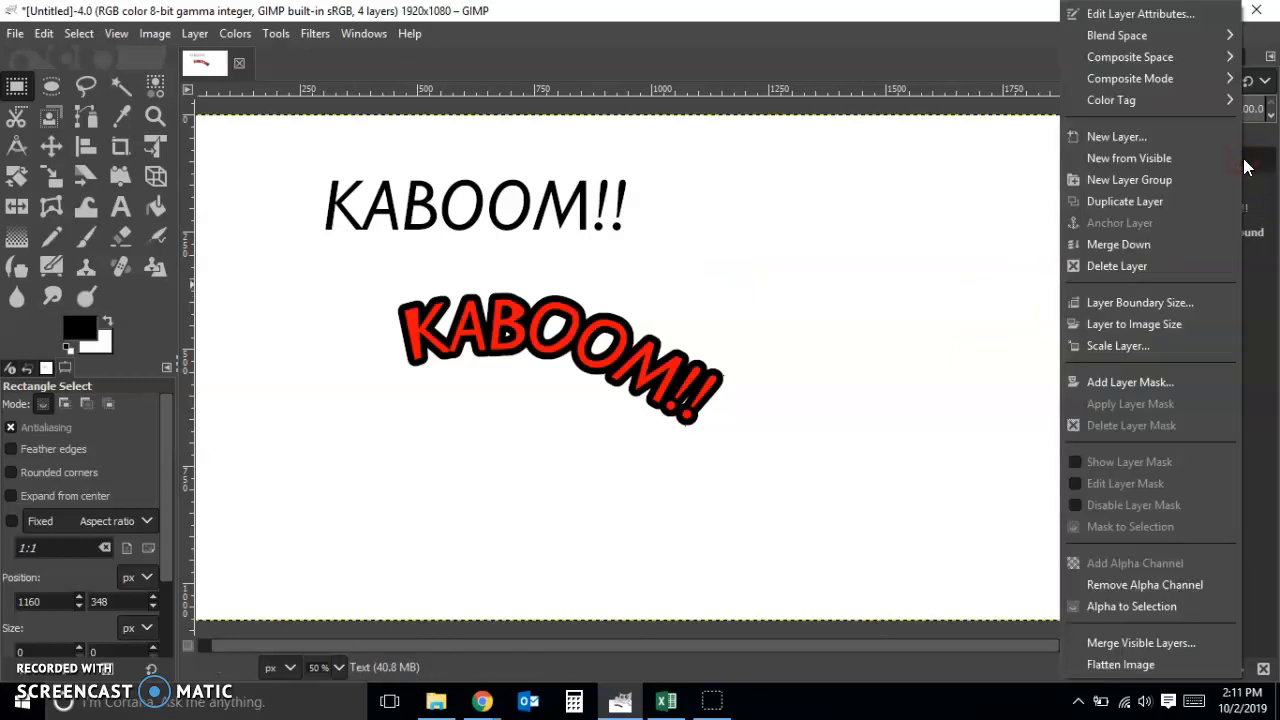
pyautogui.click(1175, 245)
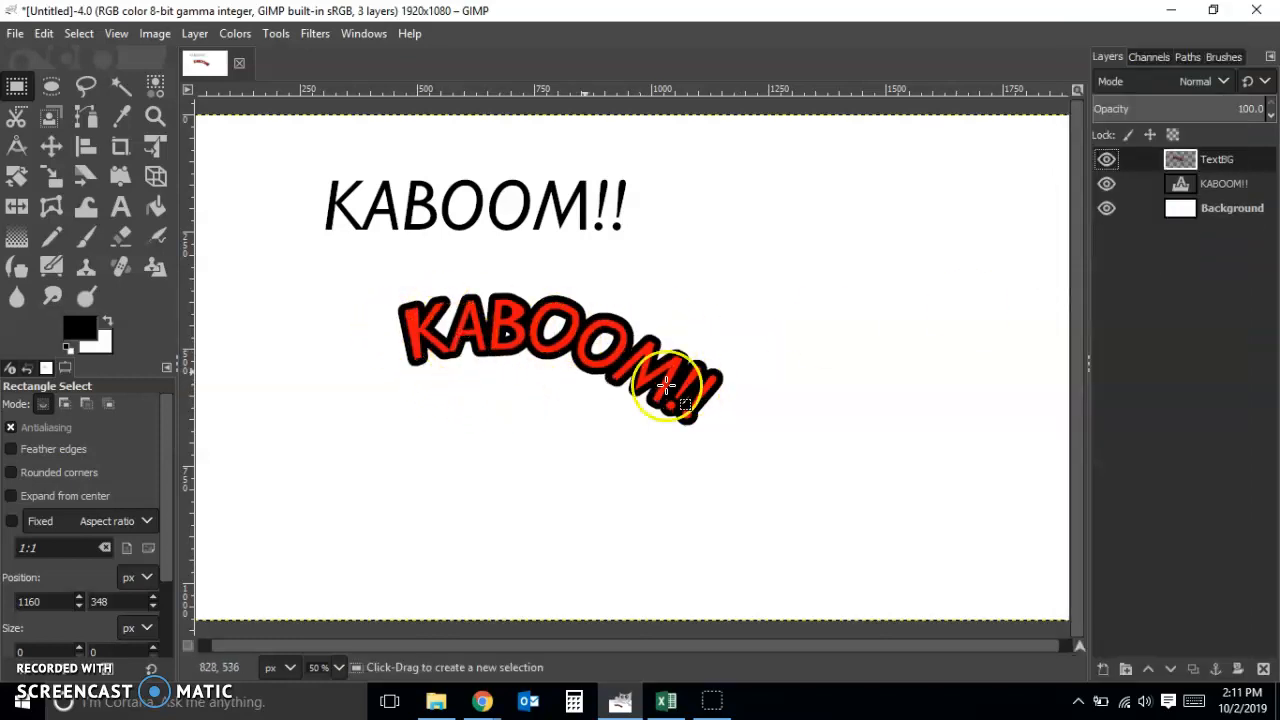
# Rotate the TextBG layer by about -11.48 degrees so the outlined curved text sits level
pyautogui.click(16, 176)
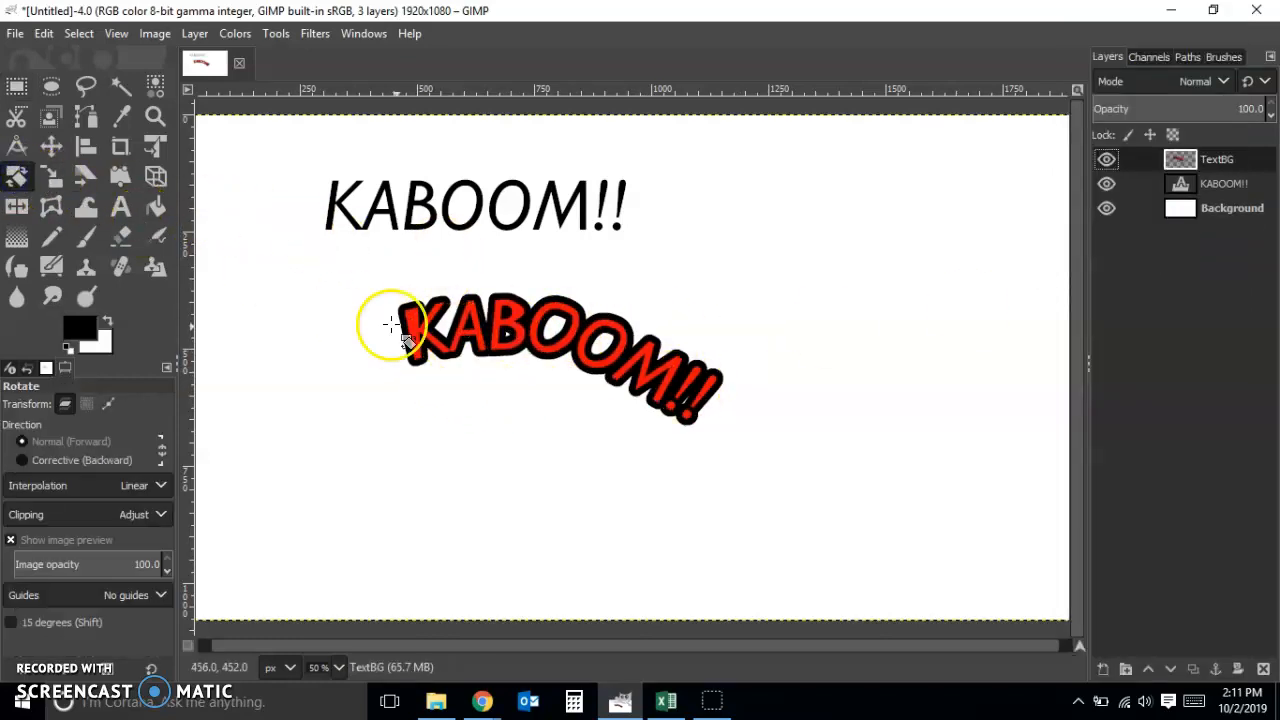
pyautogui.click(425, 336)
pyautogui.moveTo(425, 336); pyautogui.dragTo(361, 381)
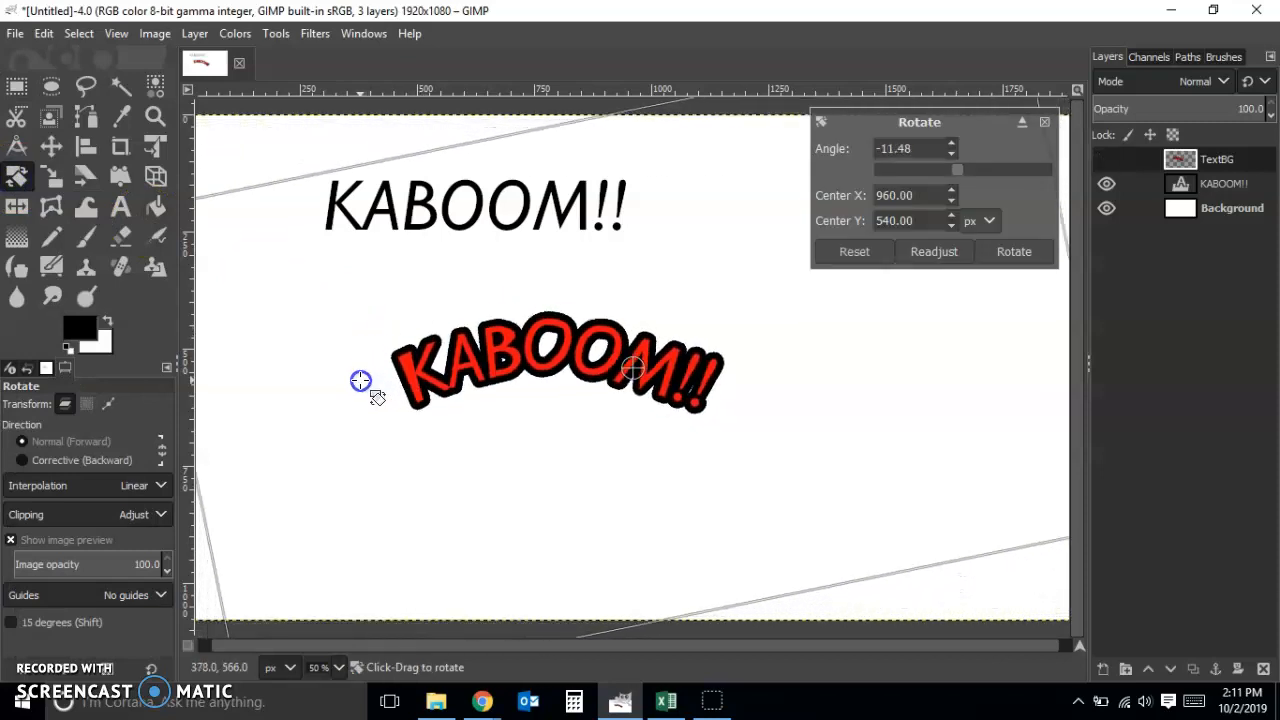
pyautogui.click(1014, 251)
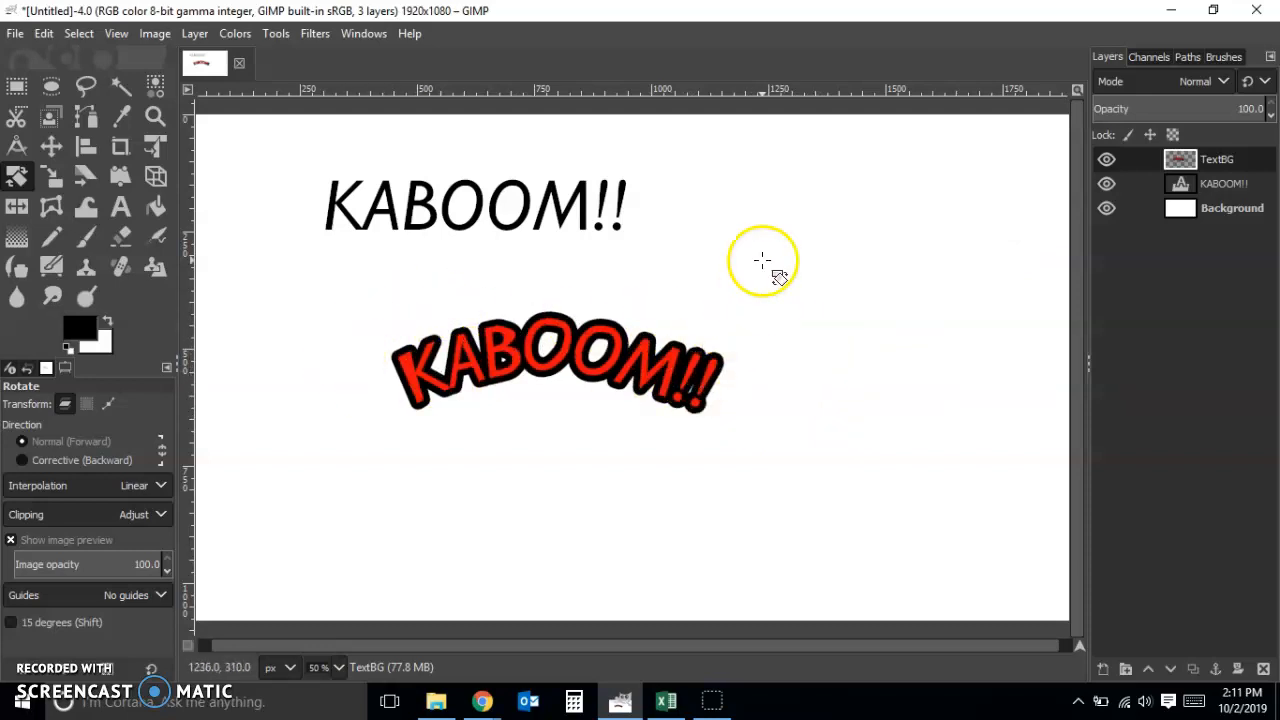
# Move the outlined curved text on the TextBG layer to the upper-left corner of the canvas
pyautogui.click(40, 149)
pyautogui.moveTo(570, 370); pyautogui.dragTo(430, 312)
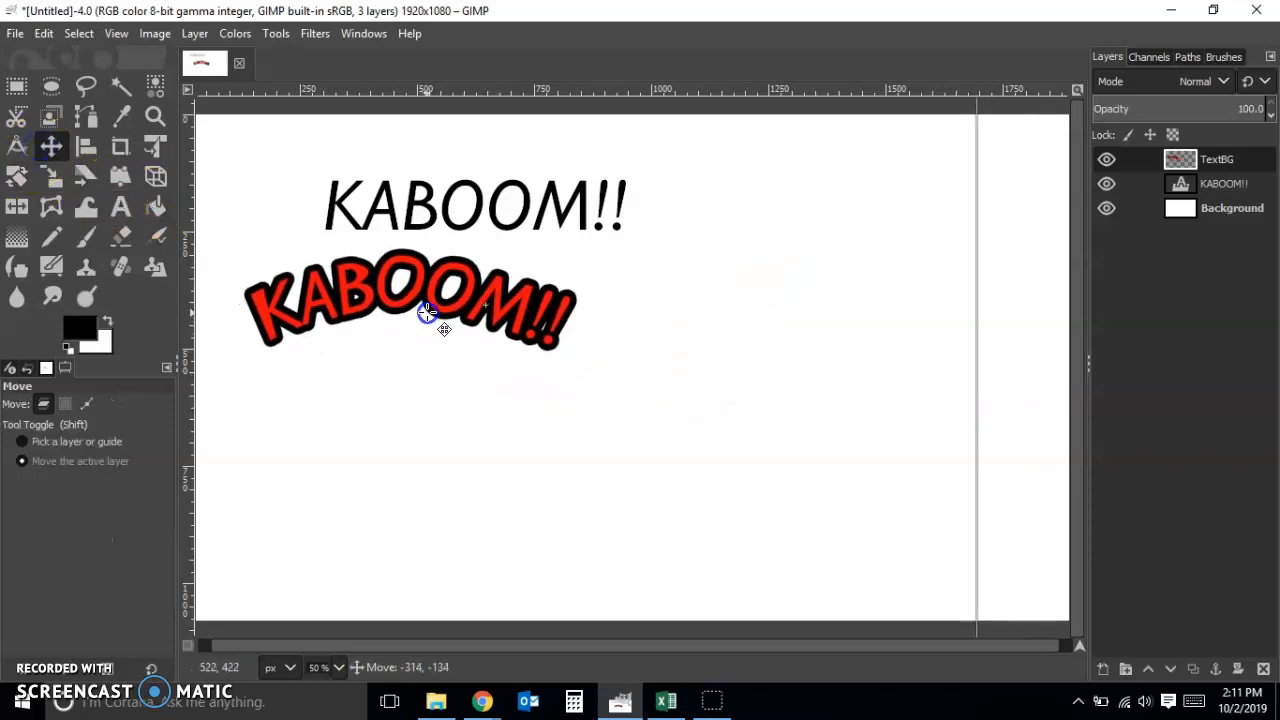
pyautogui.click(17, 86)
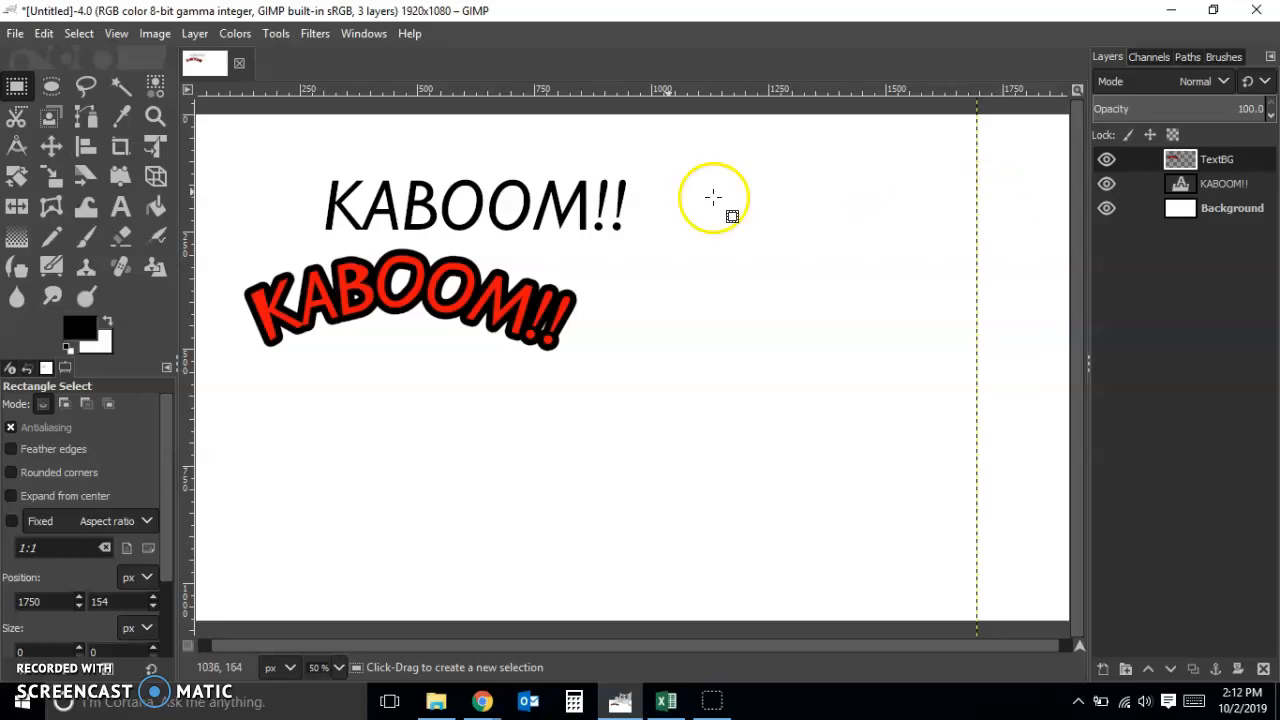
pyautogui.click(76, 40)
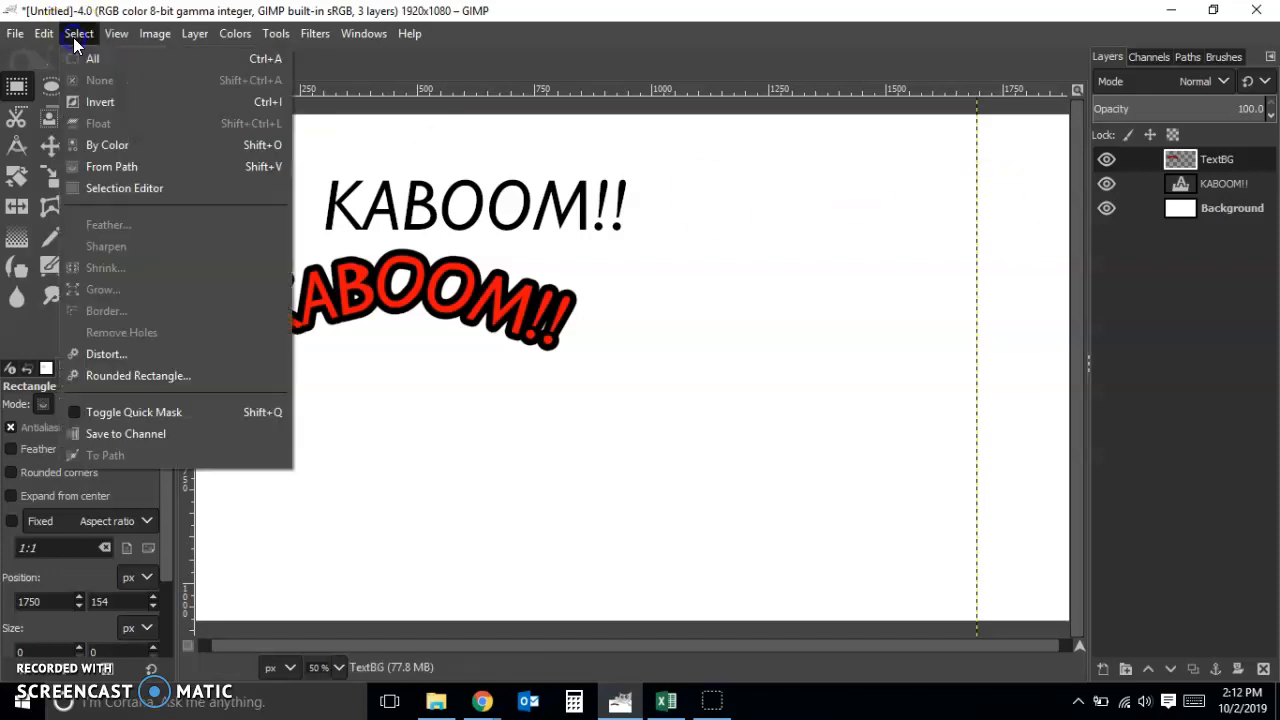
pyautogui.click(1051, 265)
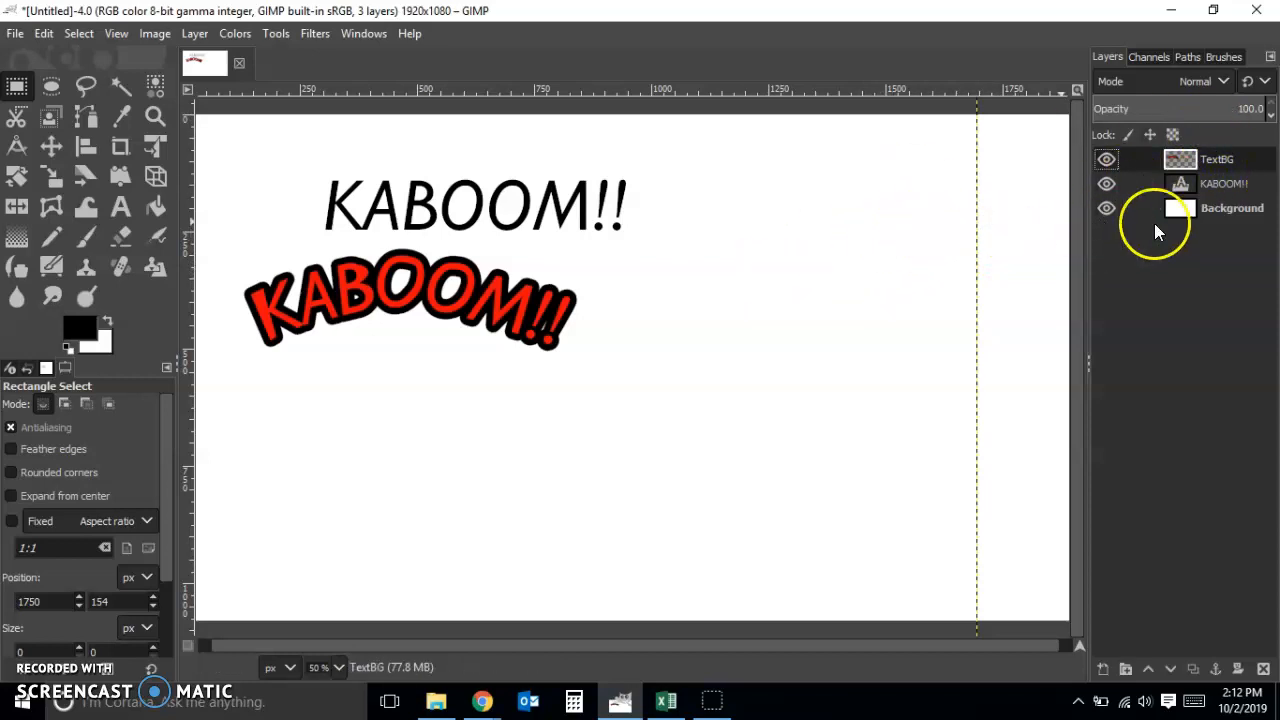
pyautogui.click(51, 146)
pyautogui.moveTo(403, 306); pyautogui.dragTo(400, 184)
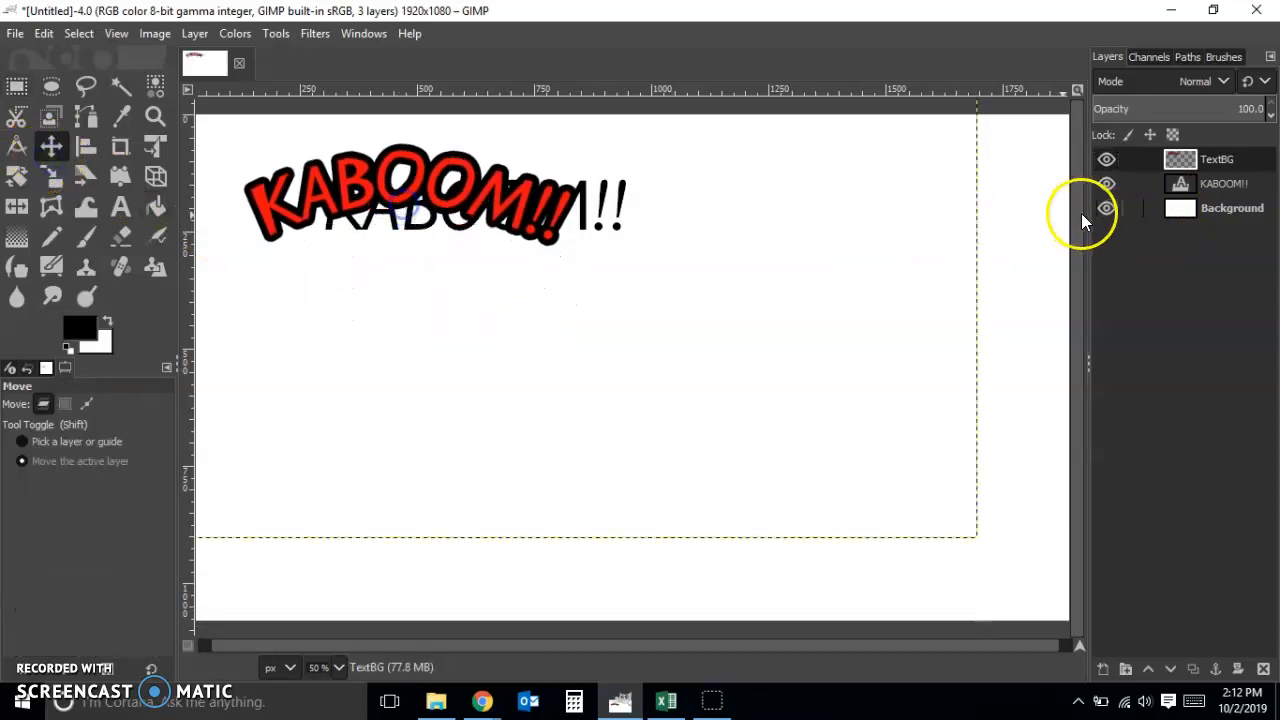
# Move the plain black KABOOM!! text layer to the middle of the canvas, below the outlined curved text
pyautogui.click(1198, 186)
pyautogui.moveTo(459, 272); pyautogui.dragTo(594, 423)
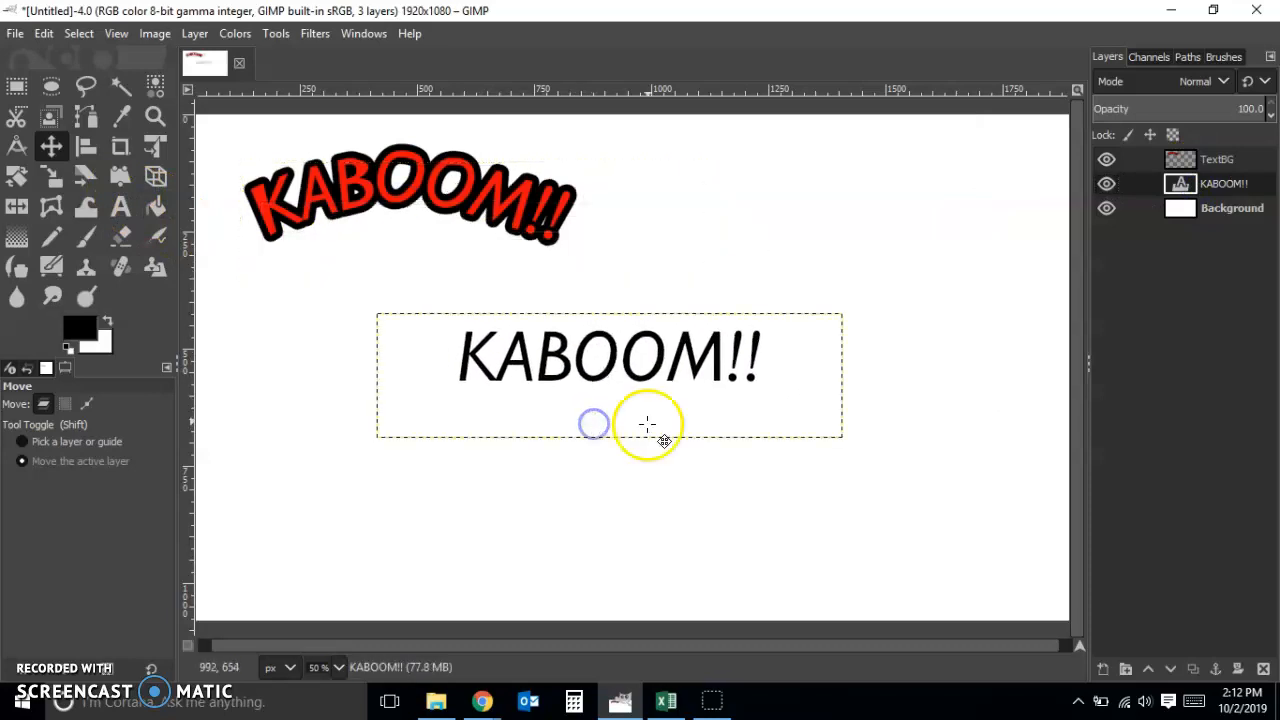
pyautogui.moveTo(666, 371); pyautogui.dragTo(678, 343)
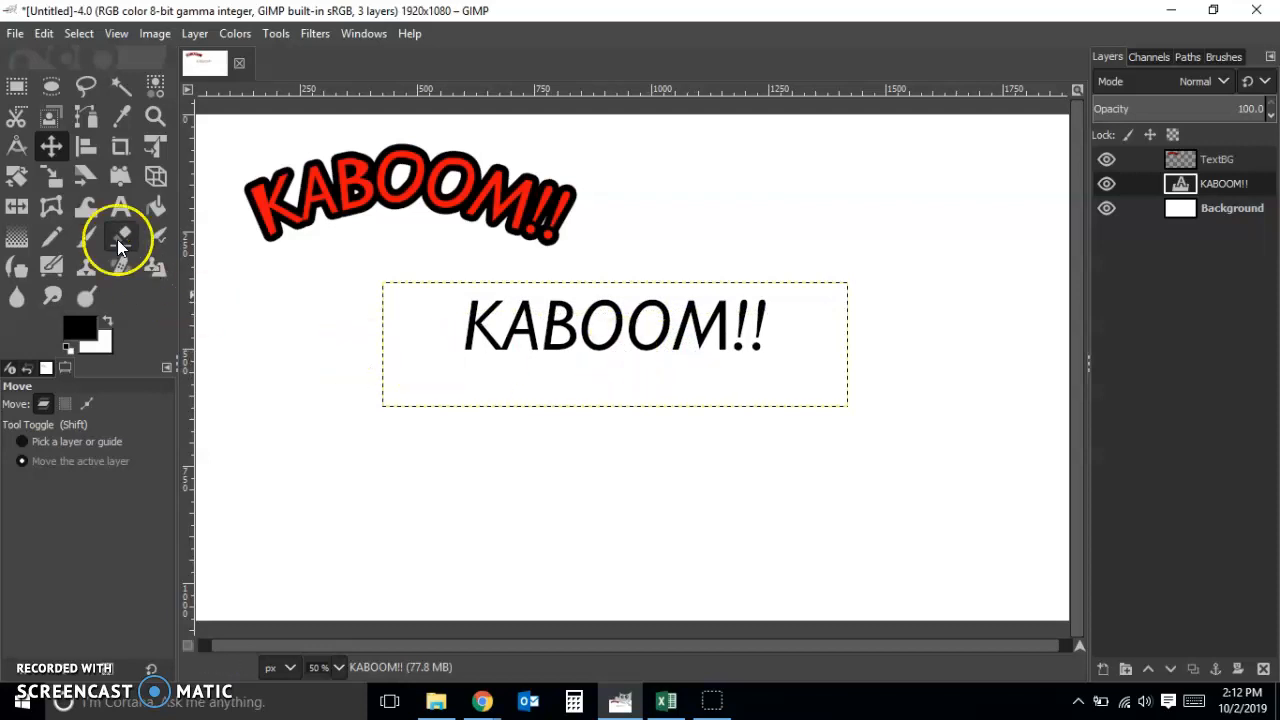
# Extend the plain KABOOM!! text box downward and insert a blank line above the word, leaving empty space below it
pyautogui.click(112, 208)
pyautogui.click(628, 310)
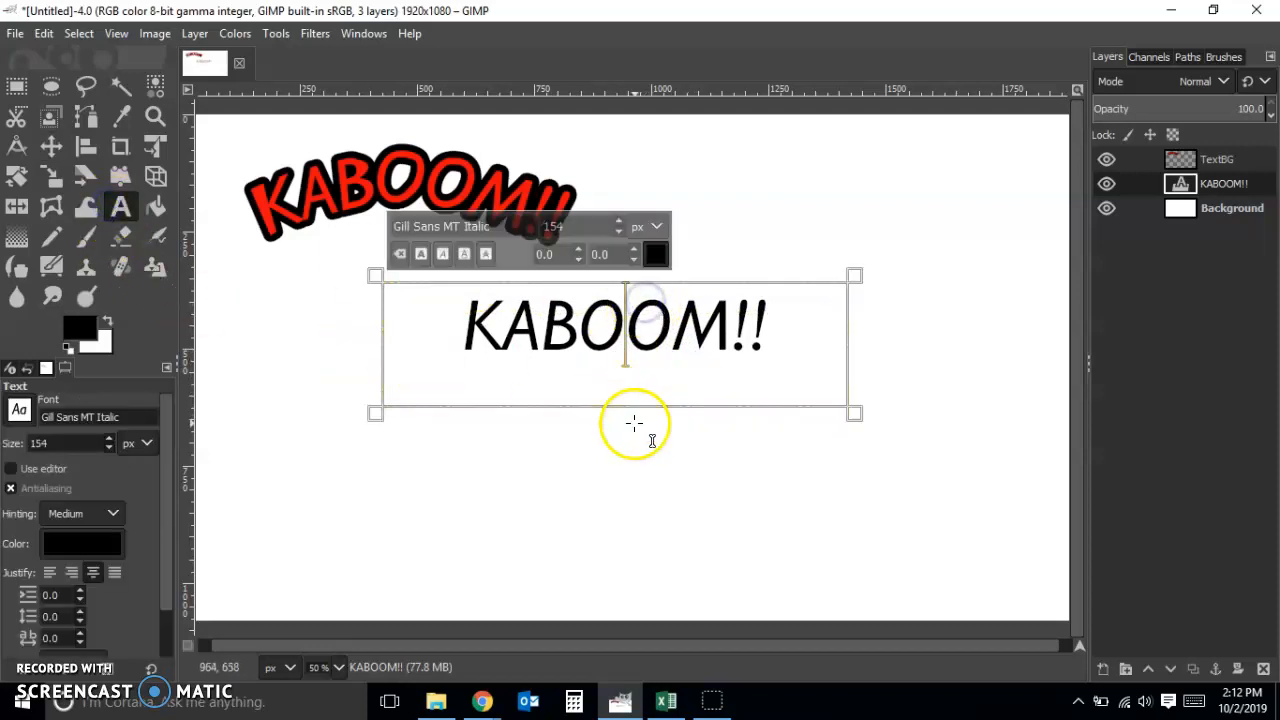
pyautogui.moveTo(634, 414); pyautogui.dragTo(632, 525)
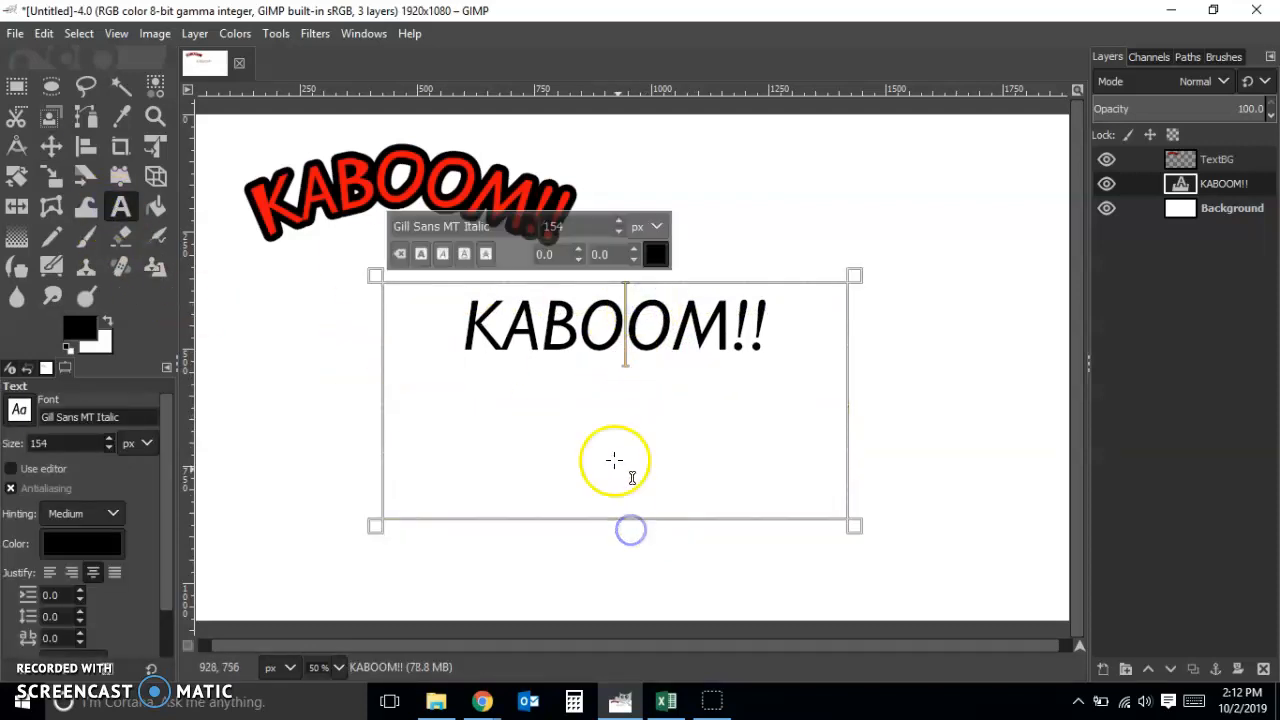
pyautogui.click(458, 330)
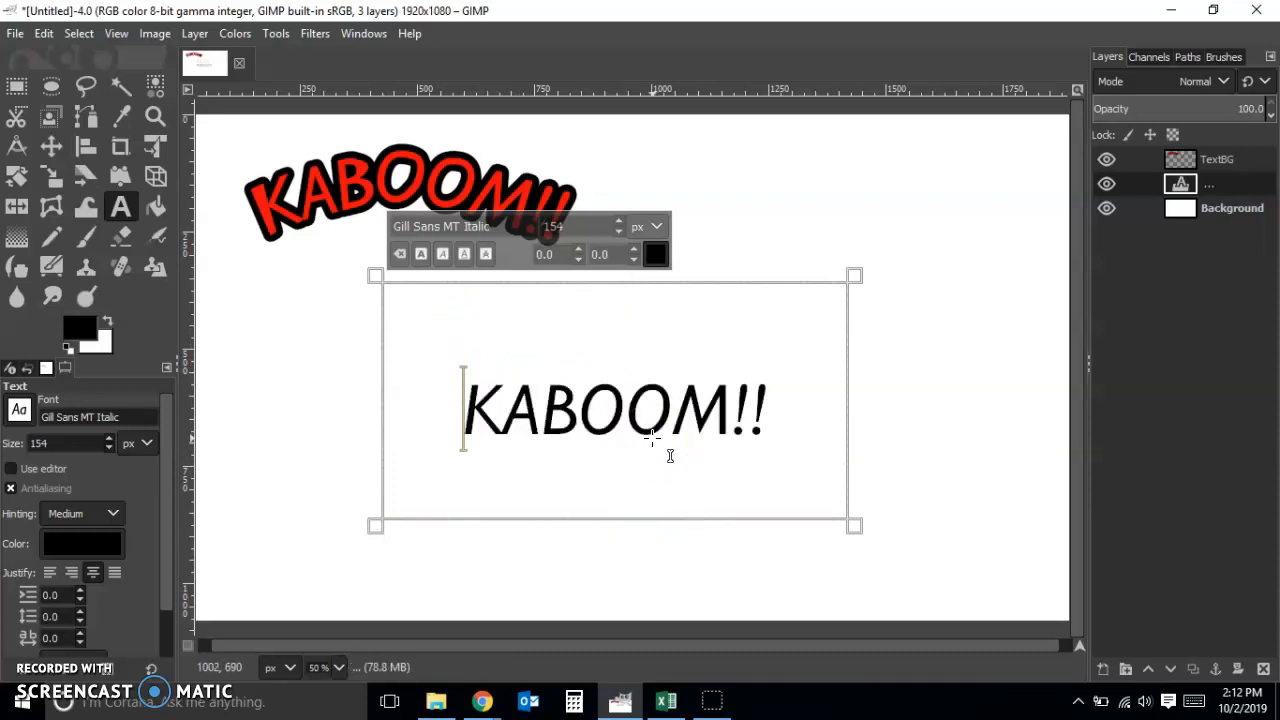
pyautogui.moveTo(623, 527); pyautogui.dragTo(621, 560)
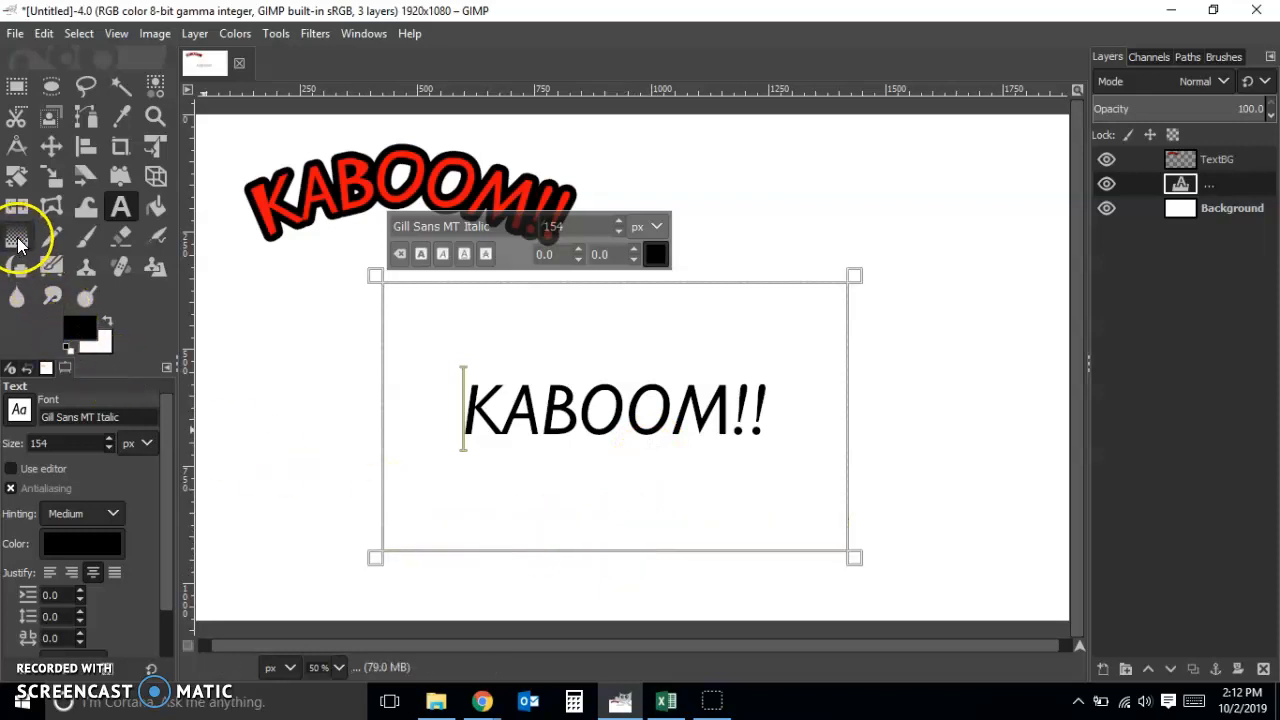
# Draw a closed rectangular four-point Cage Transform cage around the plain KABOOM!! text
pyautogui.click(51, 207)
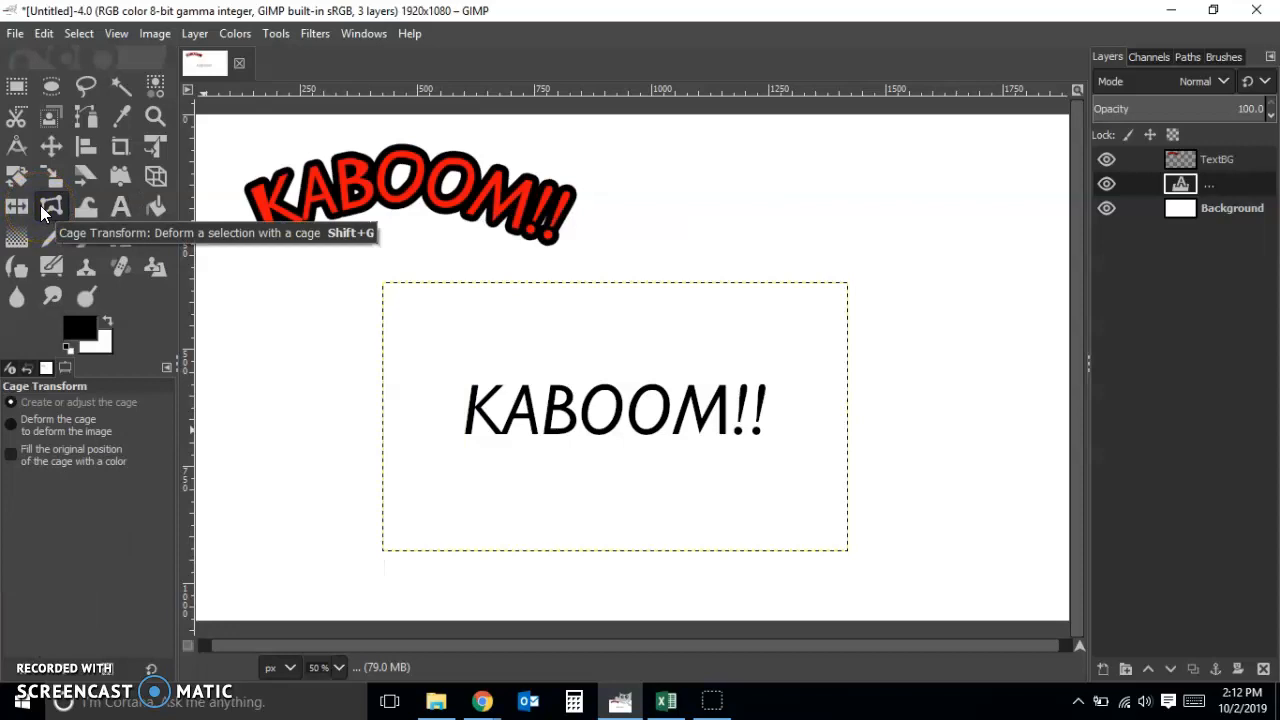
pyautogui.click(430, 354)
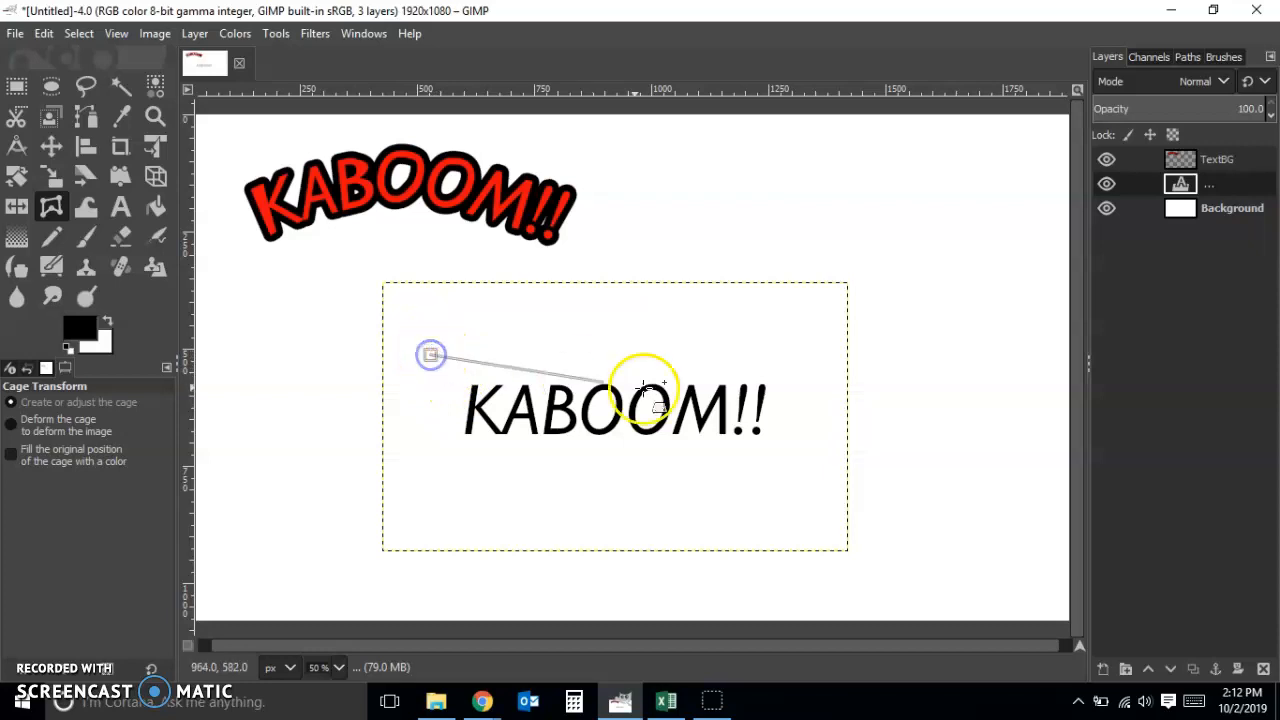
pyautogui.click(810, 355)
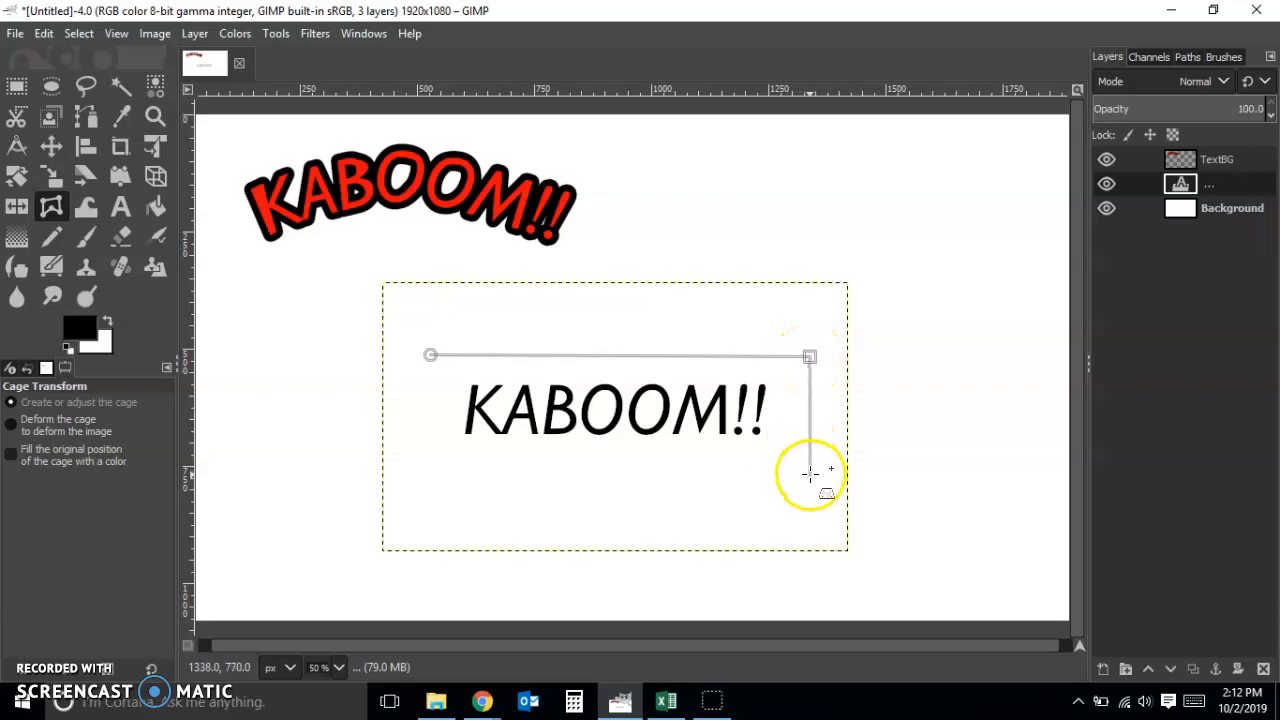
pyautogui.click(810, 478)
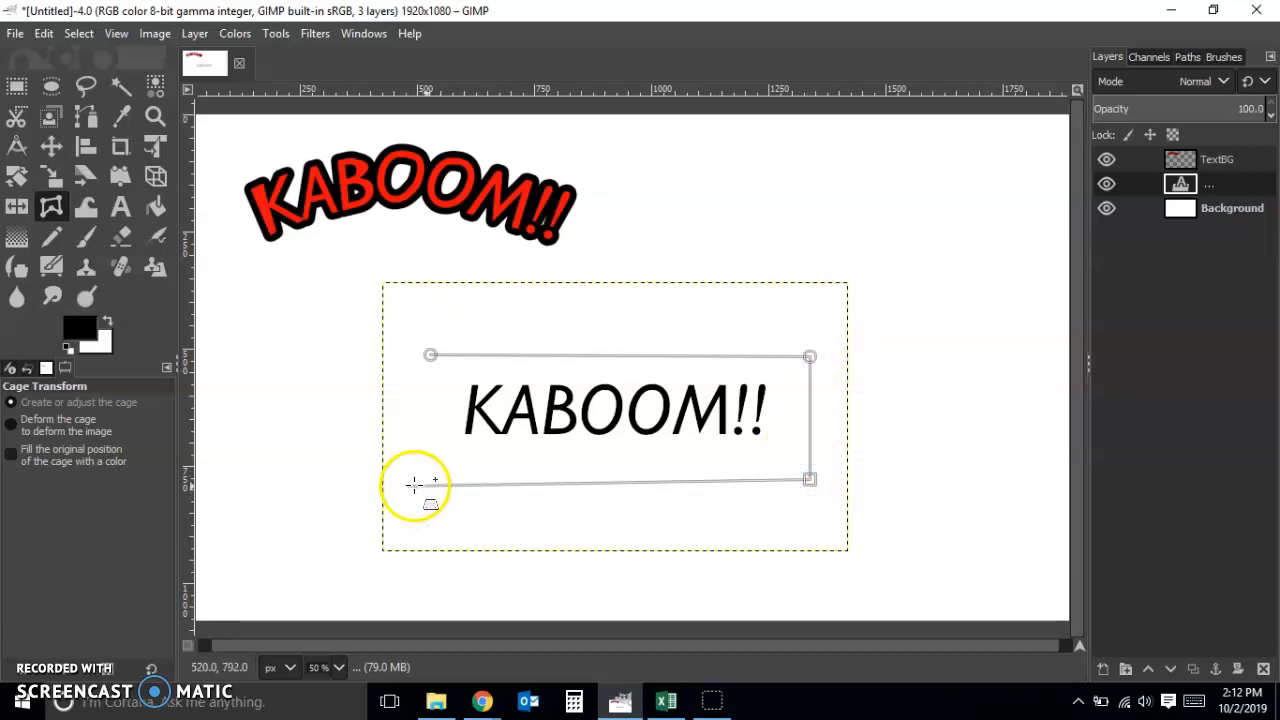
pyautogui.click(428, 481)
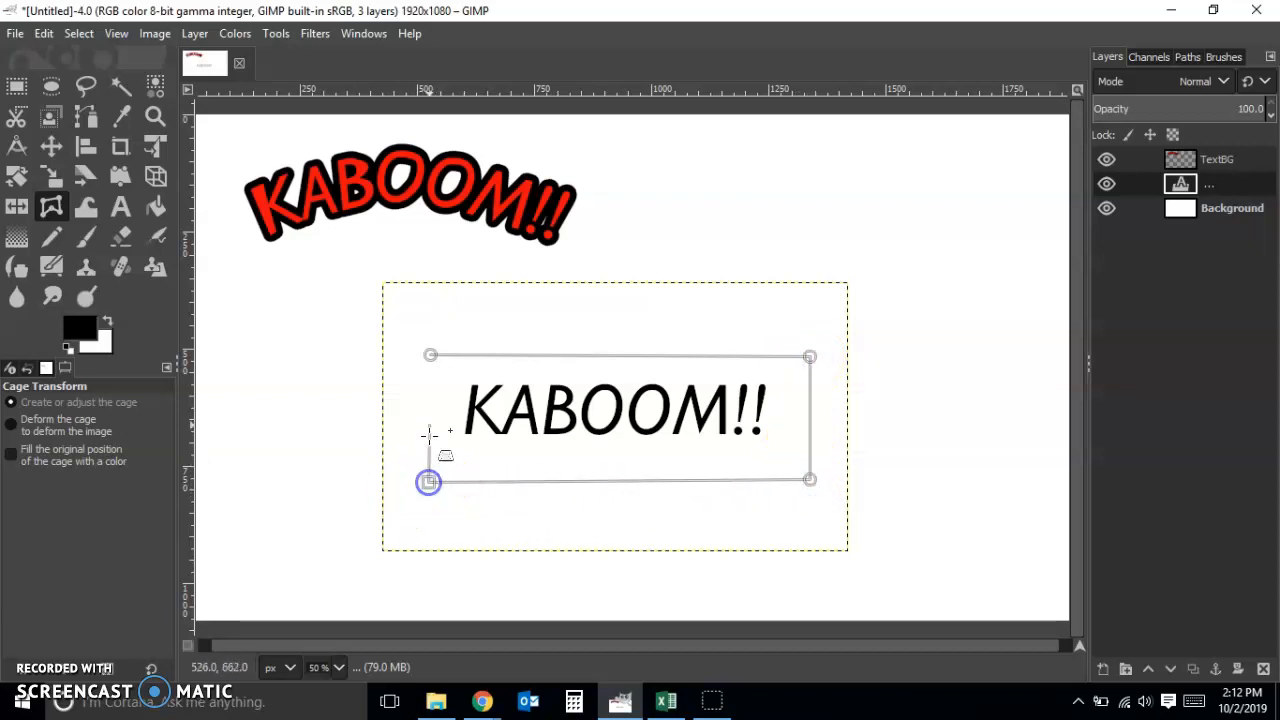
pyautogui.click(427, 353)
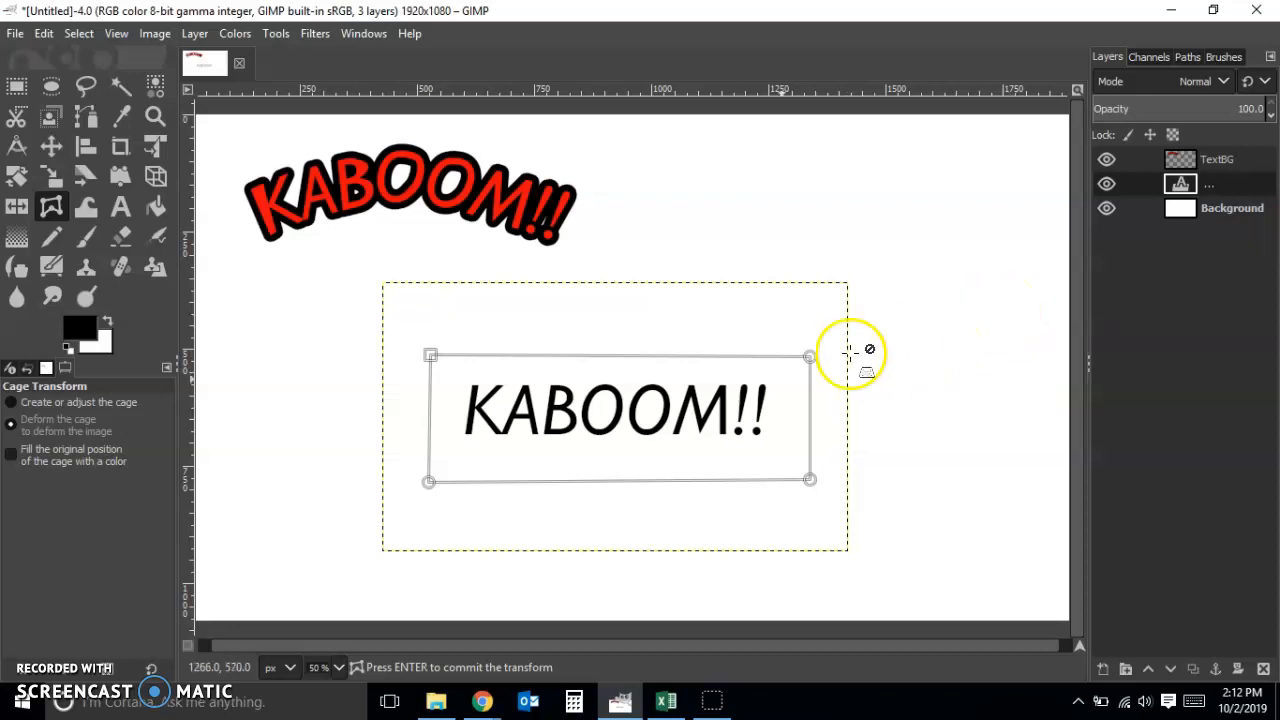
# Return the cage to adjustment mode, close it again at its lower-left corner point, and switch back to deforming the image
pyautogui.click(50, 403)
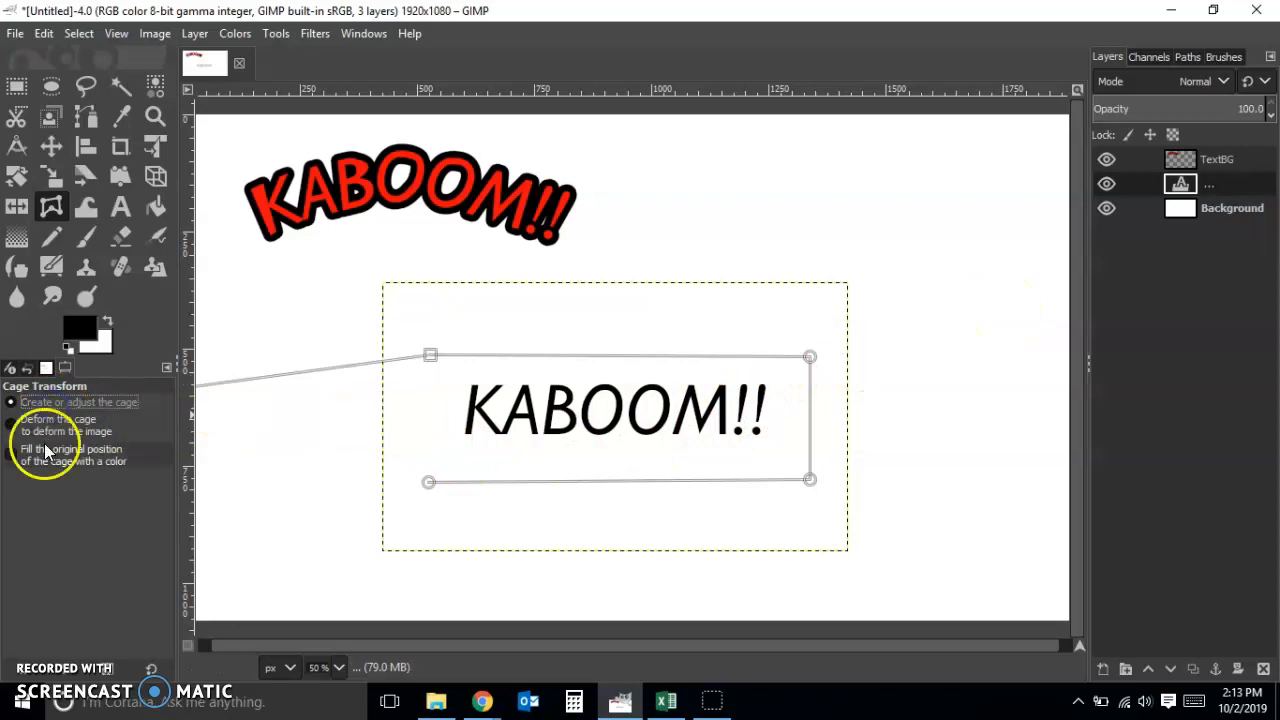
pyautogui.click(428, 483)
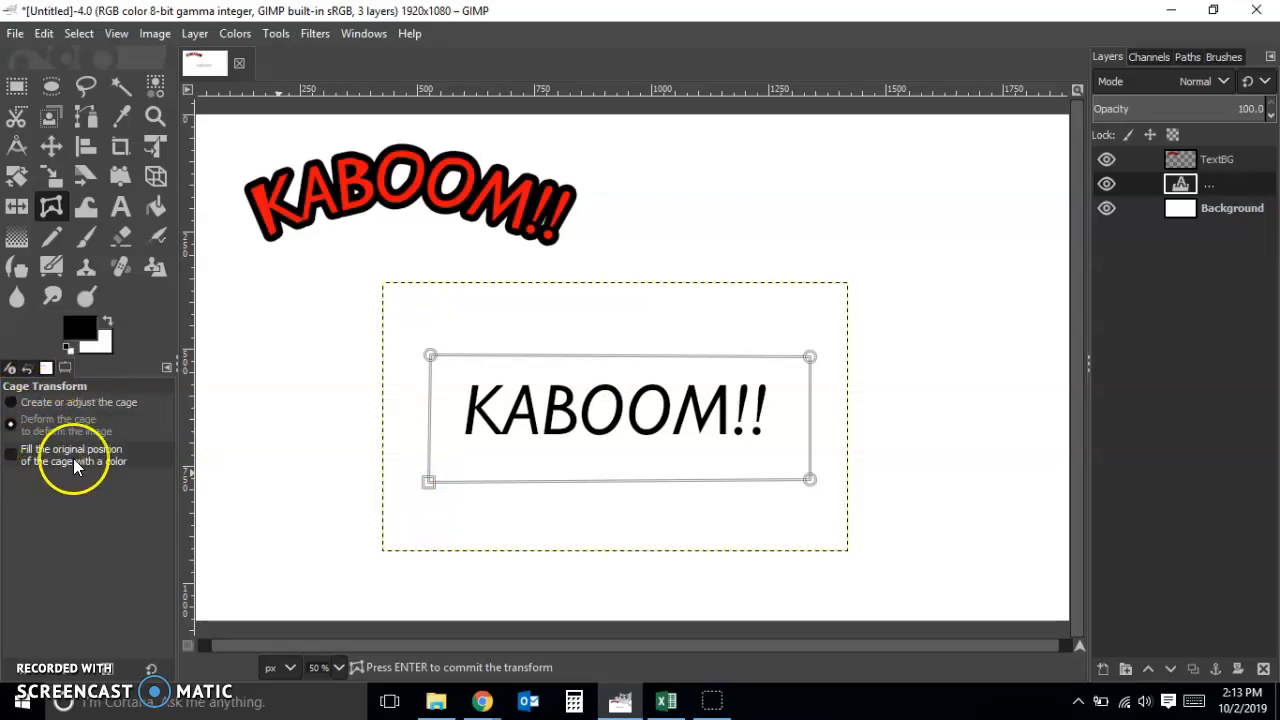
pyautogui.click(39, 404)
pyautogui.click(43, 411)
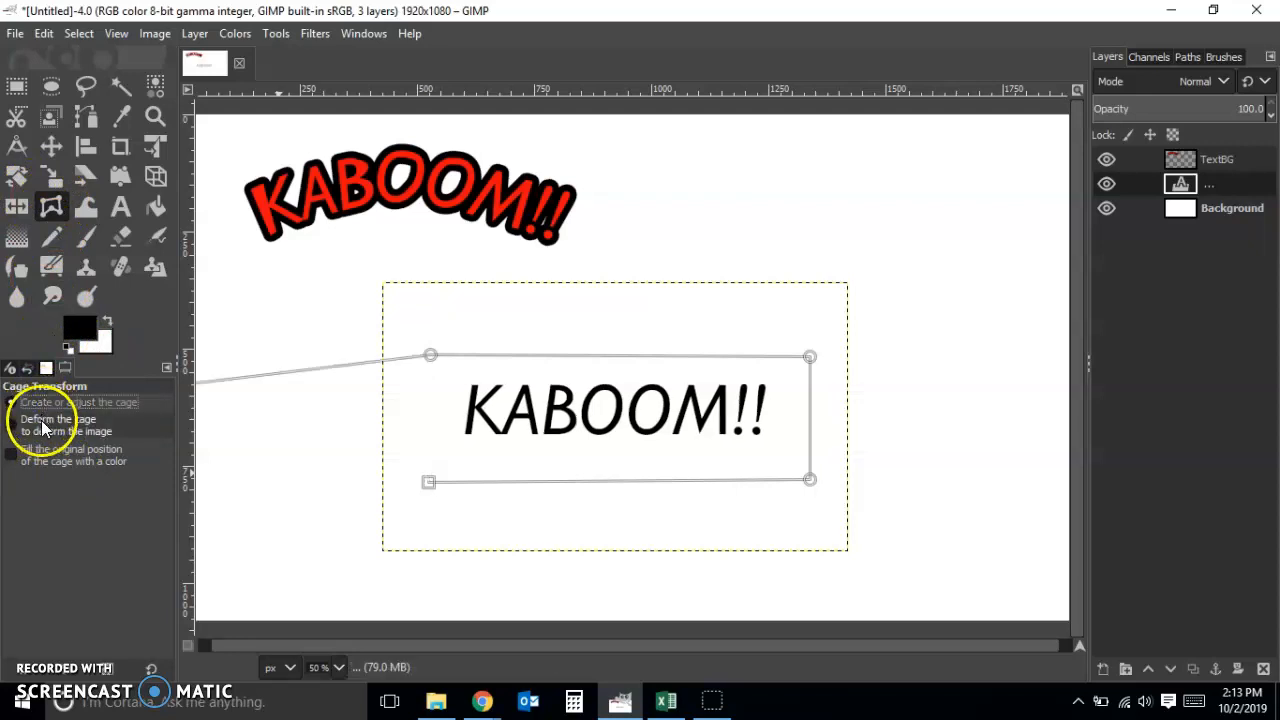
pyautogui.click(428, 482)
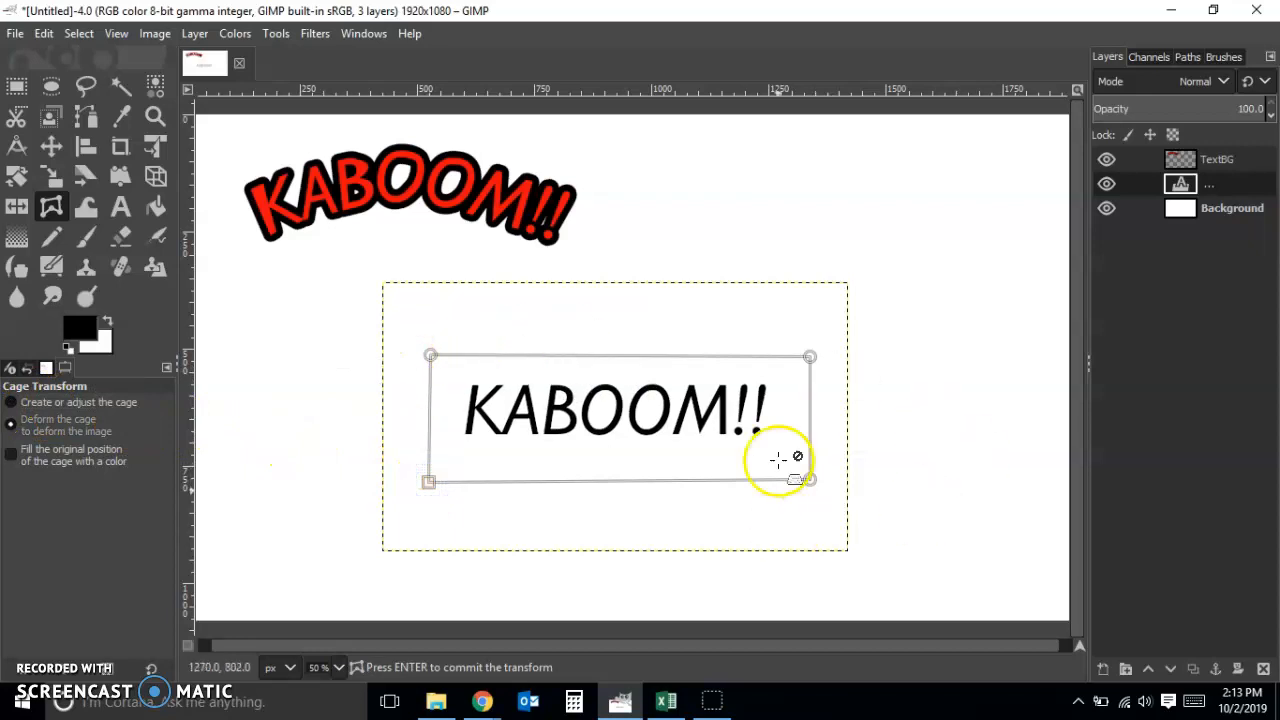
pyautogui.click(55, 438)
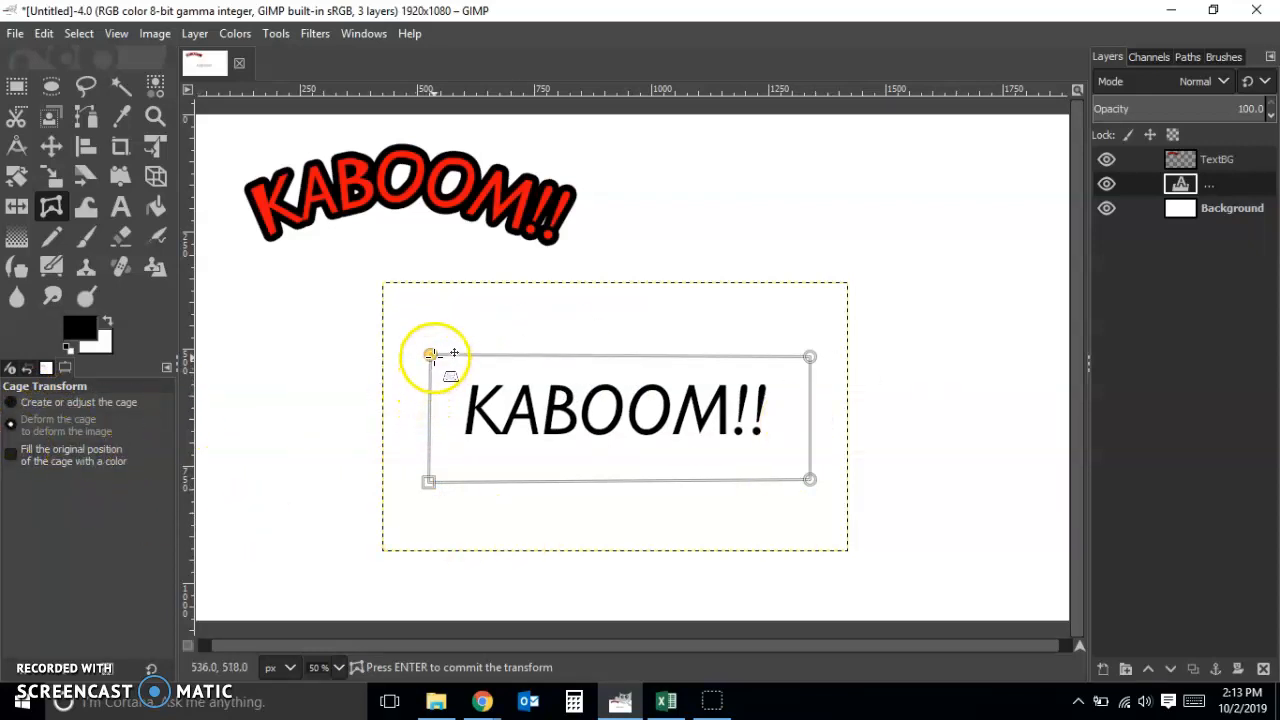
# Warp the text into an arch by pulling the cage's upper corners up and outward and its lower corners inward, and commit the transform
pyautogui.moveTo(434, 357); pyautogui.dragTo(369, 310)
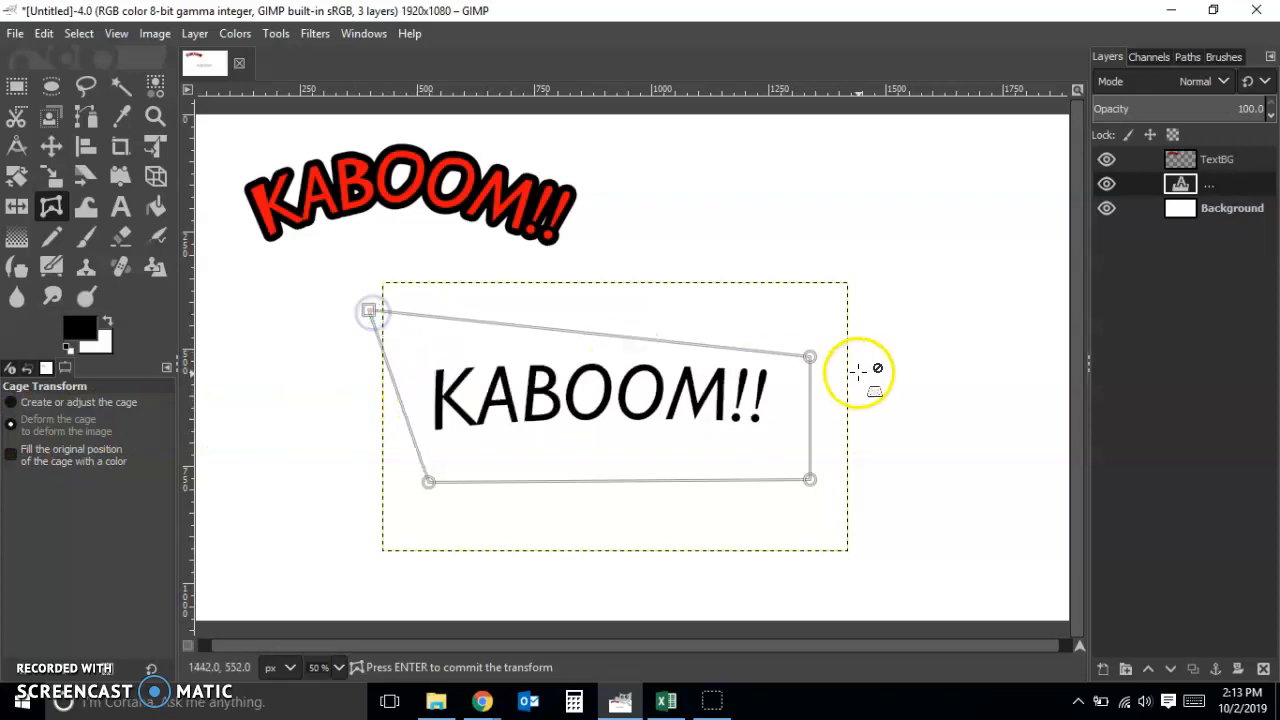
pyautogui.moveTo(808, 354); pyautogui.dragTo(862, 311)
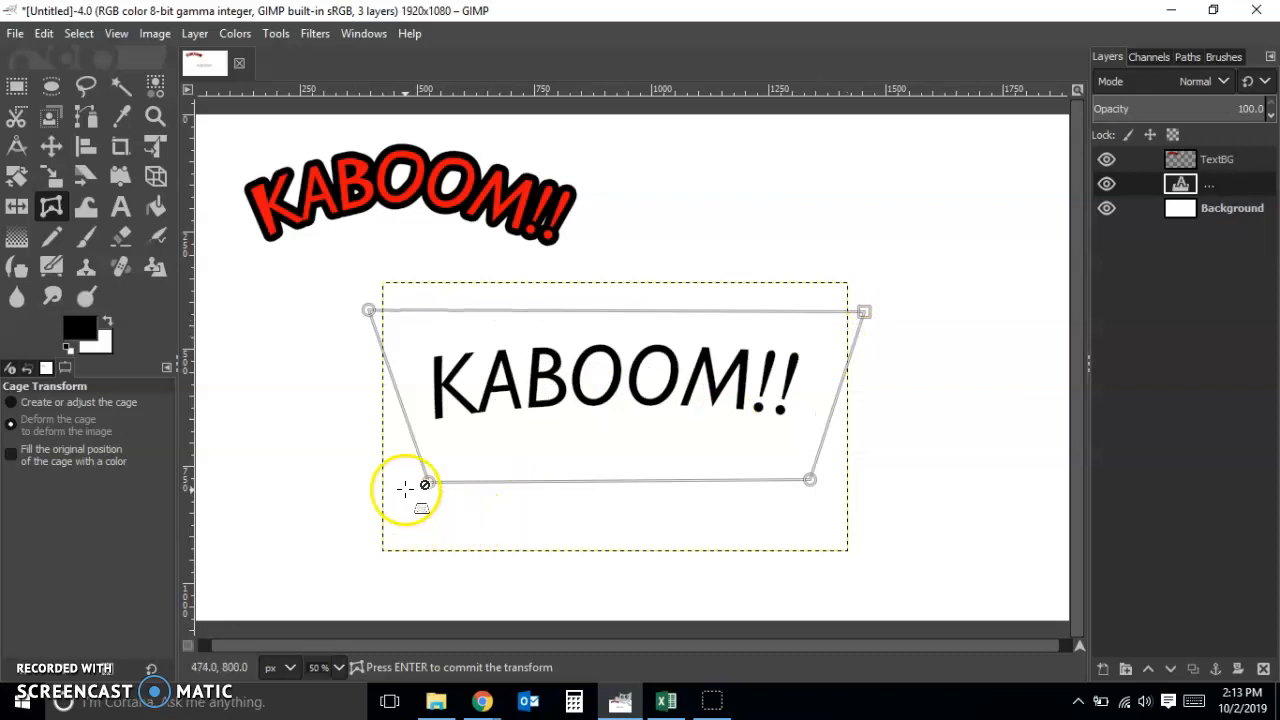
pyautogui.moveTo(428, 481); pyautogui.dragTo(446, 467)
pyautogui.click(809, 479)
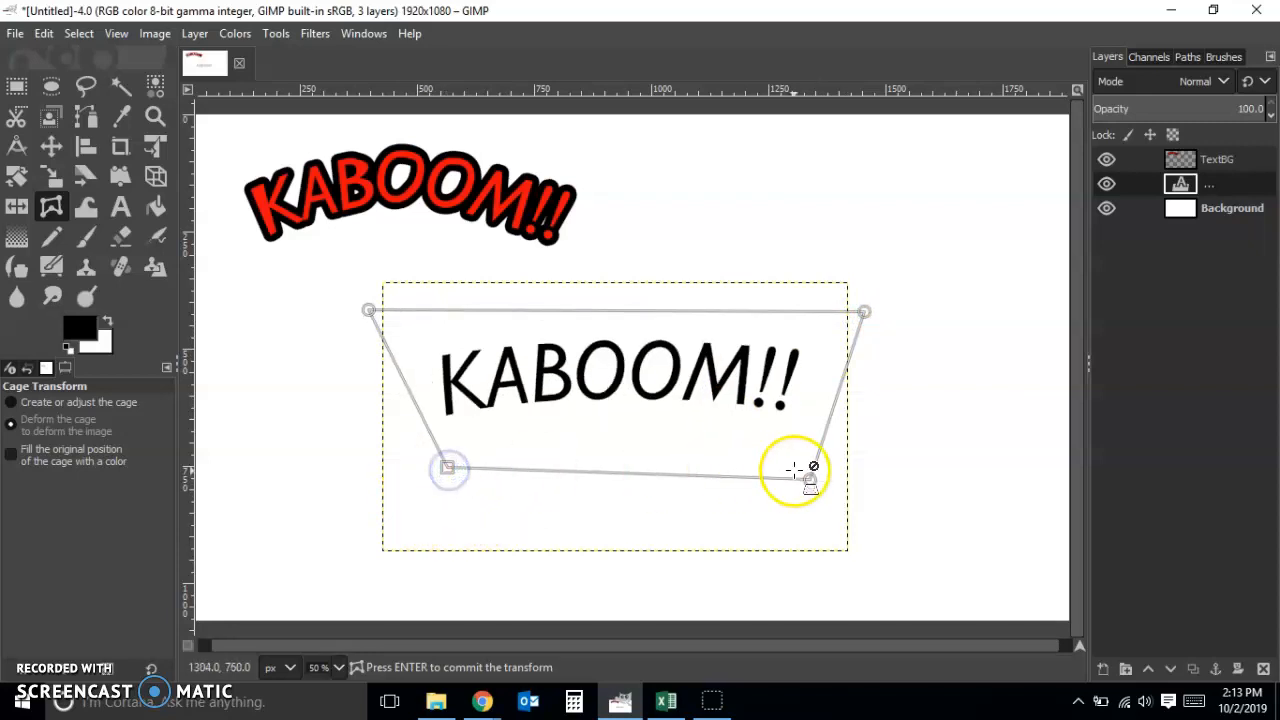
pyautogui.moveTo(809, 484); pyautogui.dragTo(769, 477)
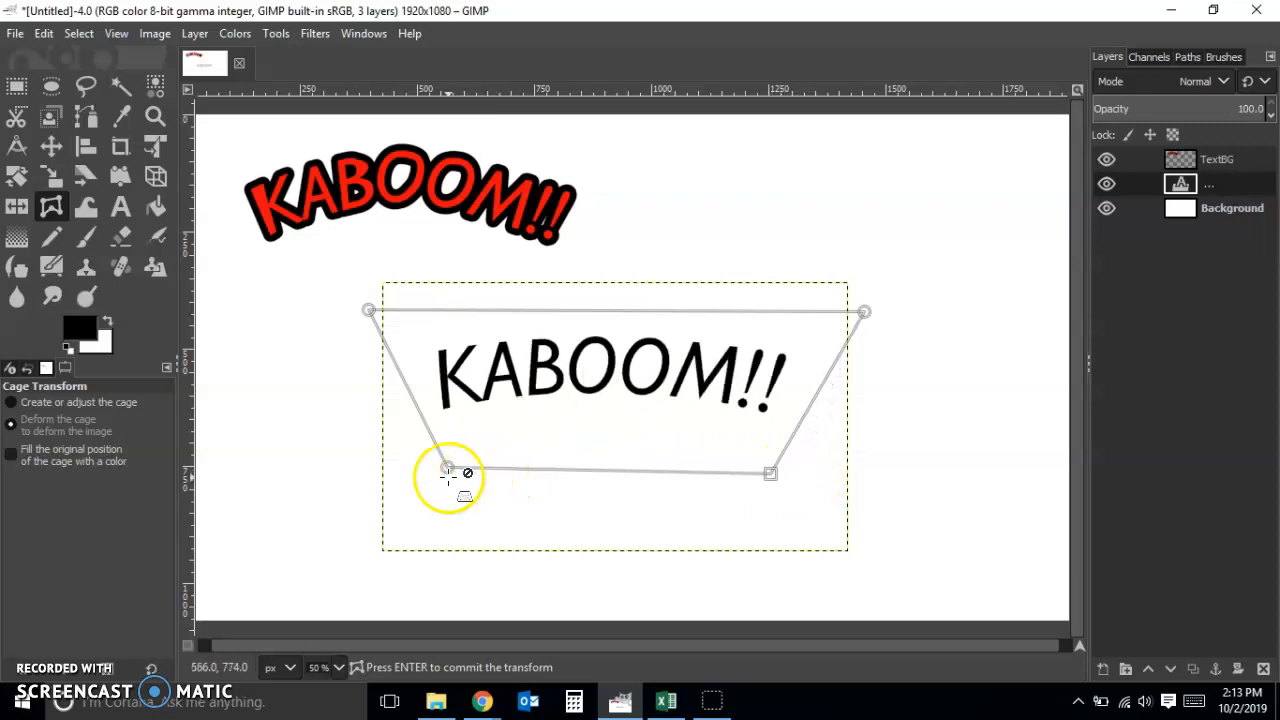
pyautogui.click(447, 469)
pyautogui.moveTo(447, 469); pyautogui.dragTo(456, 468)
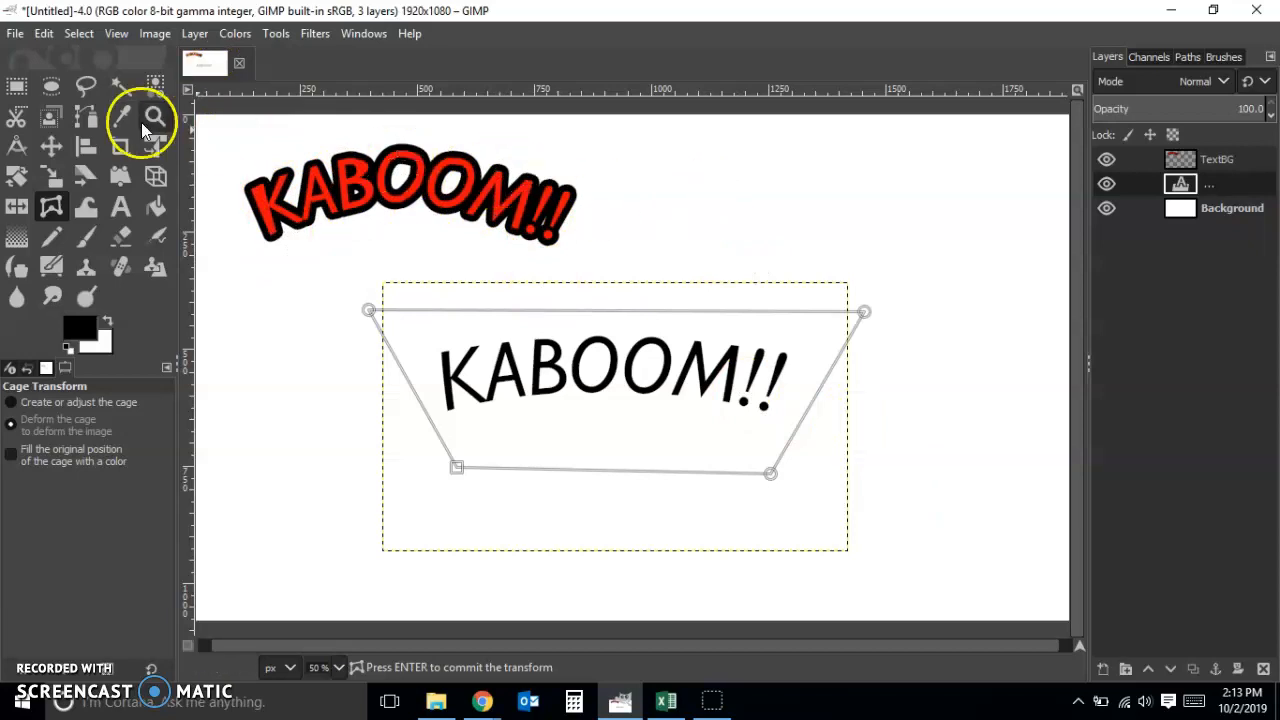
pyautogui.click(17, 87)
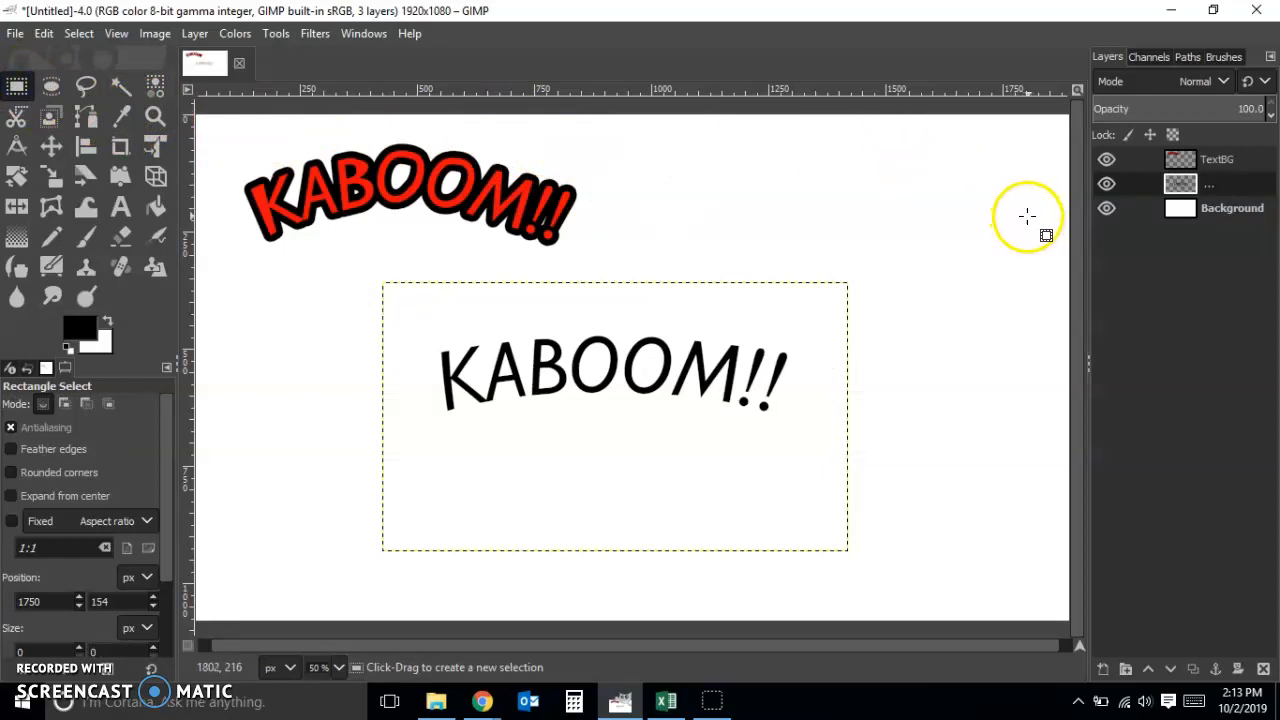
# Select the warped KABOOM!! letters by their black color and set the foreground color to red f10b0b
pyautogui.click(158, 89)
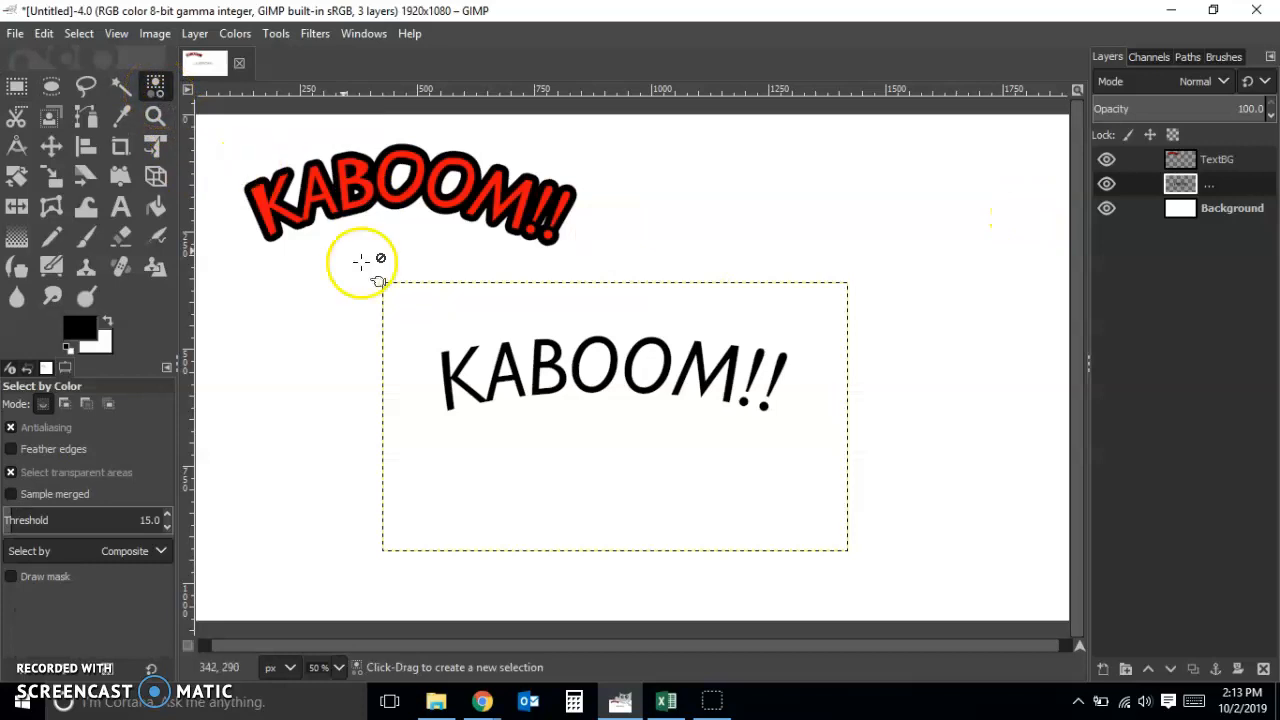
pyautogui.click(447, 362)
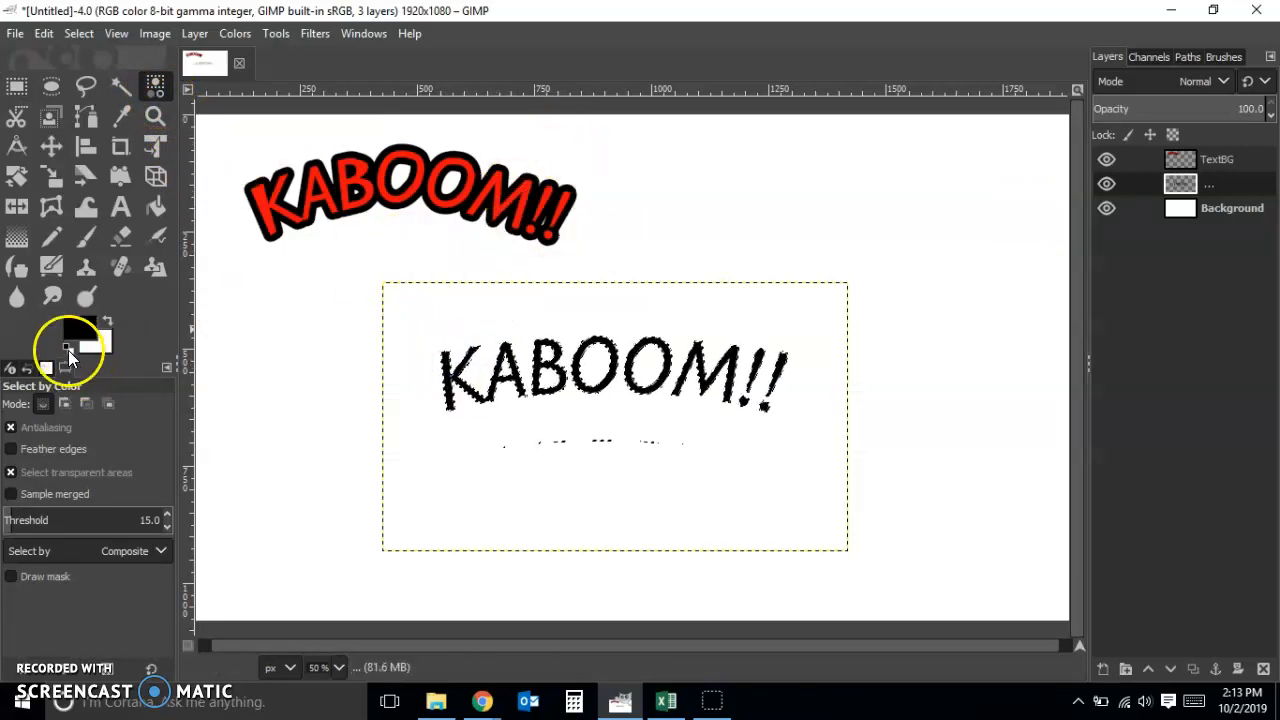
pyautogui.click(78, 331)
pyautogui.click(731, 298)
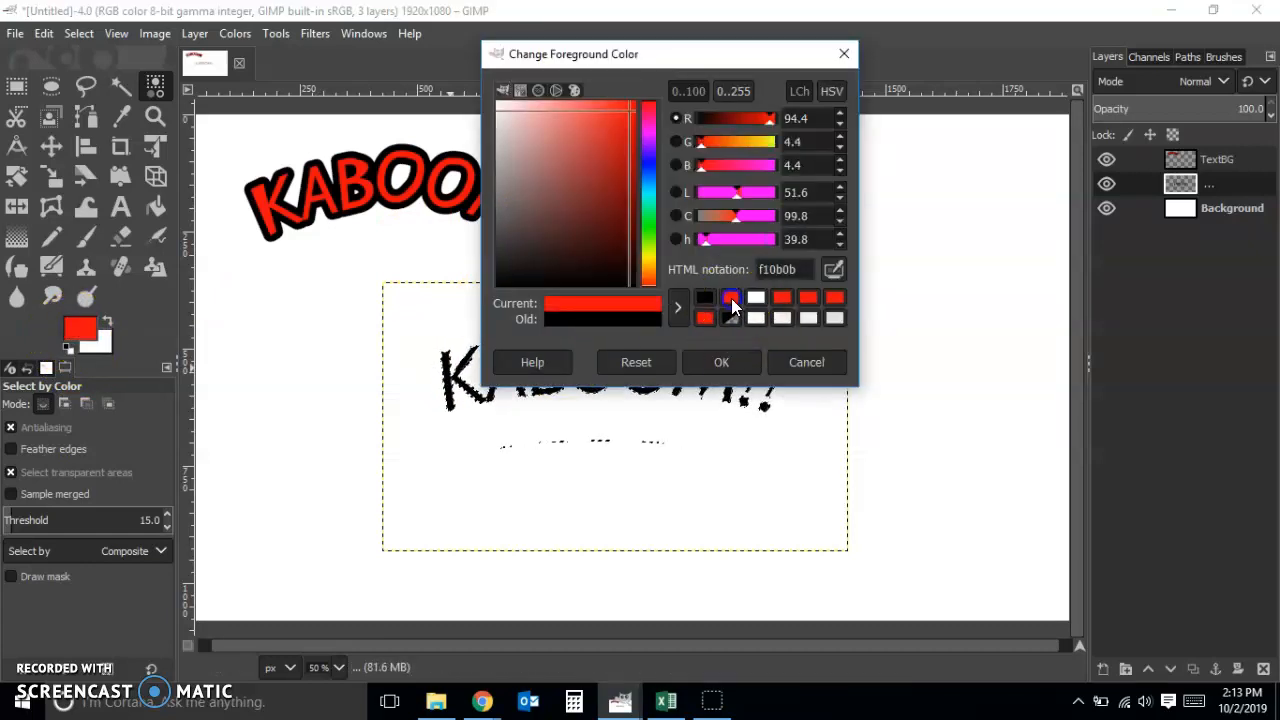
pyautogui.click(724, 364)
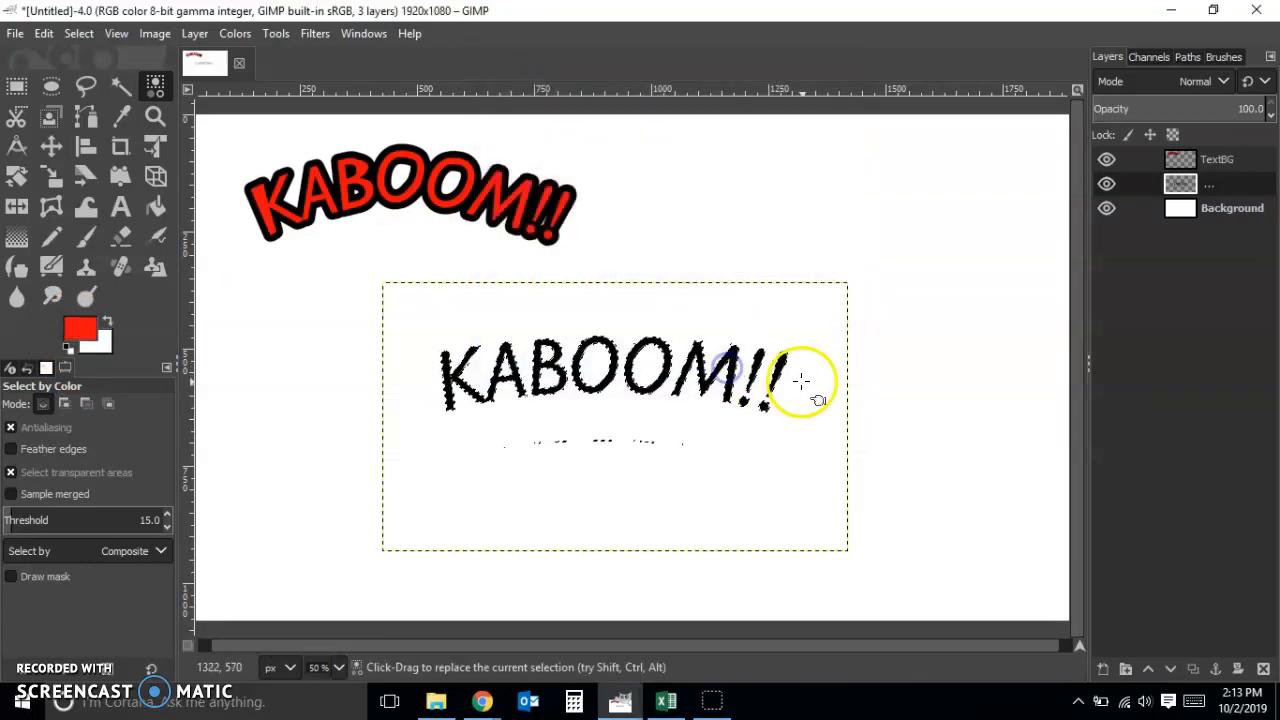
# Fill the selected KABOOM!! letters with the red foreground color, and delete the stray marks below them using a rectangular selection
pyautogui.click(45, 34)
pyautogui.click(80, 370)
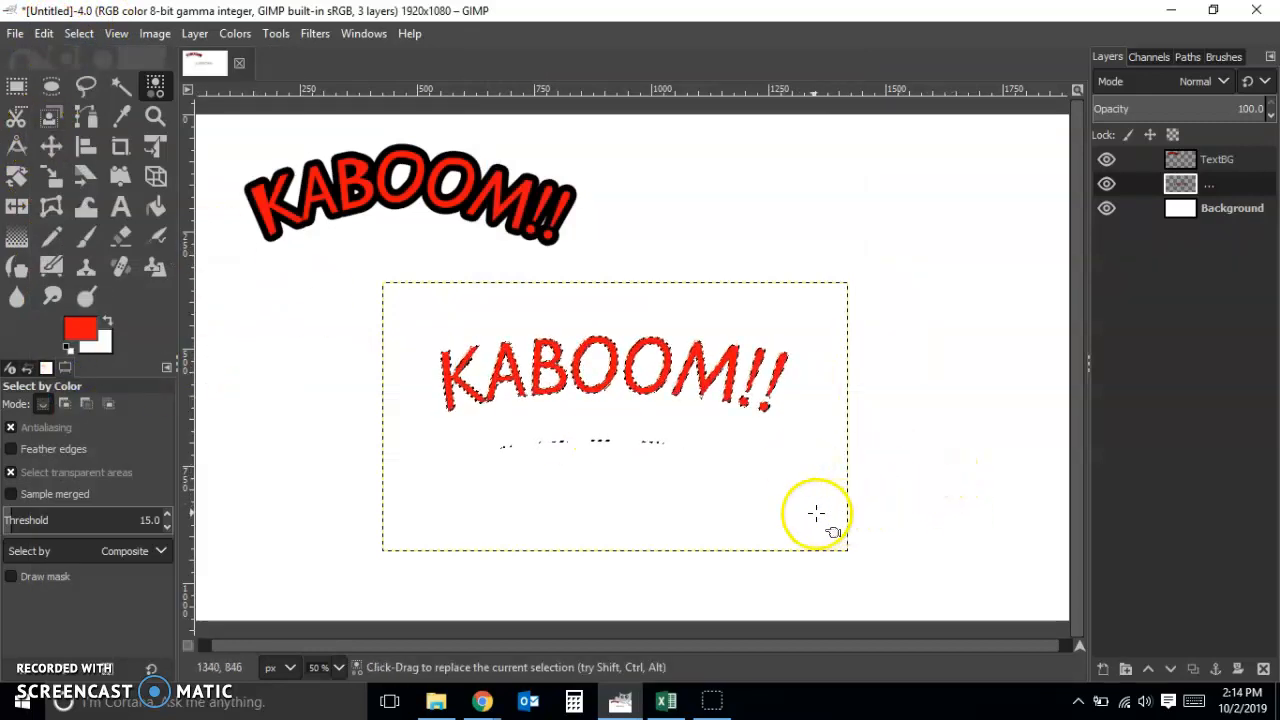
pyautogui.click(16, 90)
pyautogui.moveTo(468, 434); pyautogui.dragTo(762, 483)
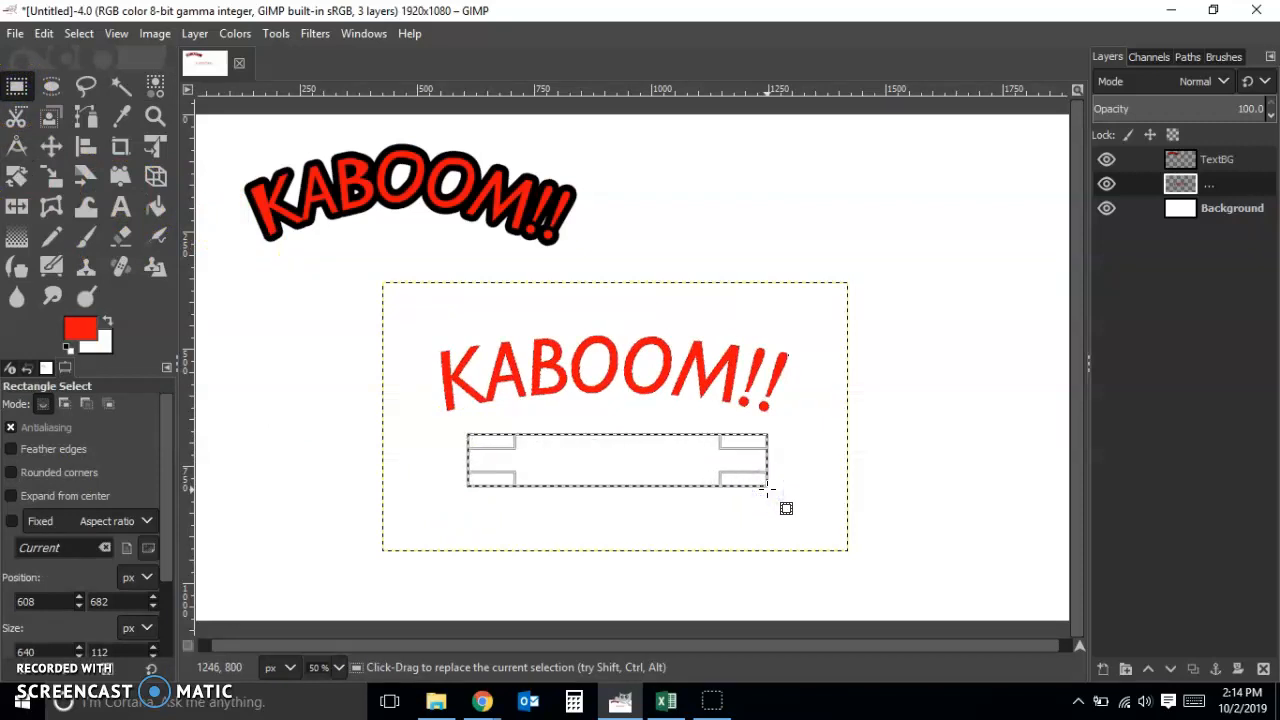
pyautogui.click(15, 92)
pyautogui.click(320, 306)
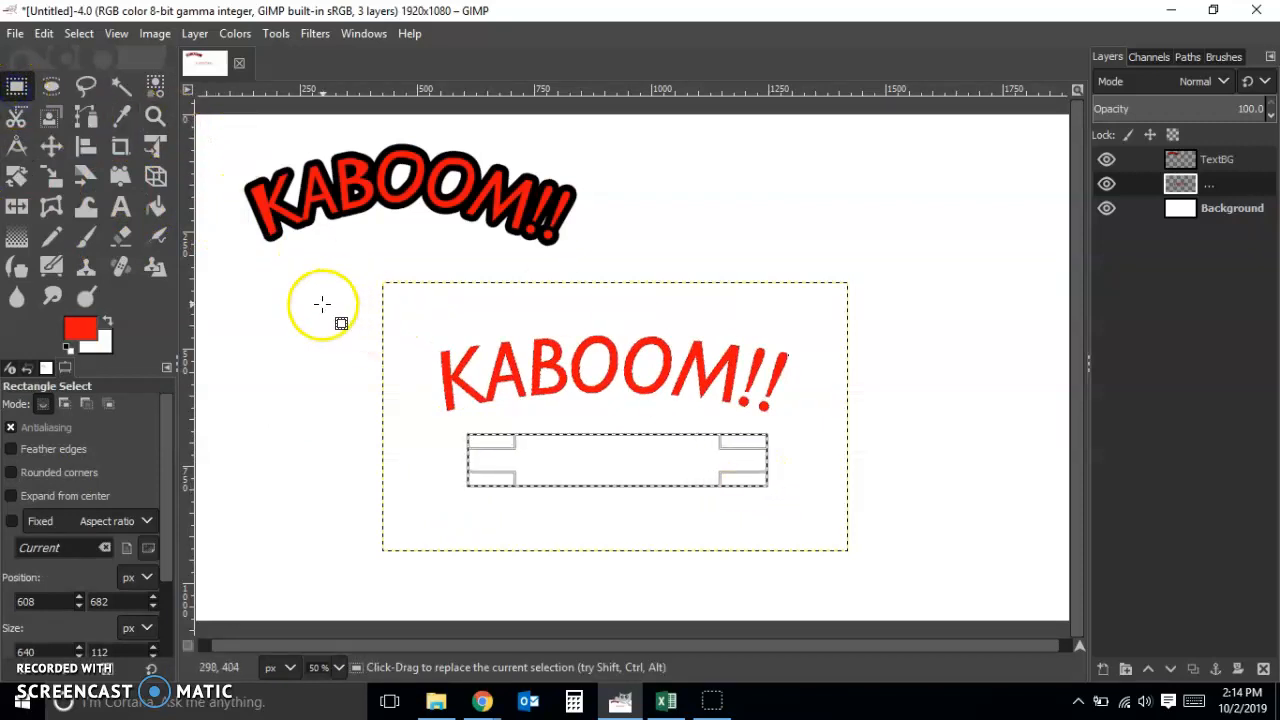
# Select the warped KABOOM!! letters by their red color
pyautogui.click(155, 86)
pyautogui.click(492, 360)
pyautogui.click(455, 376)
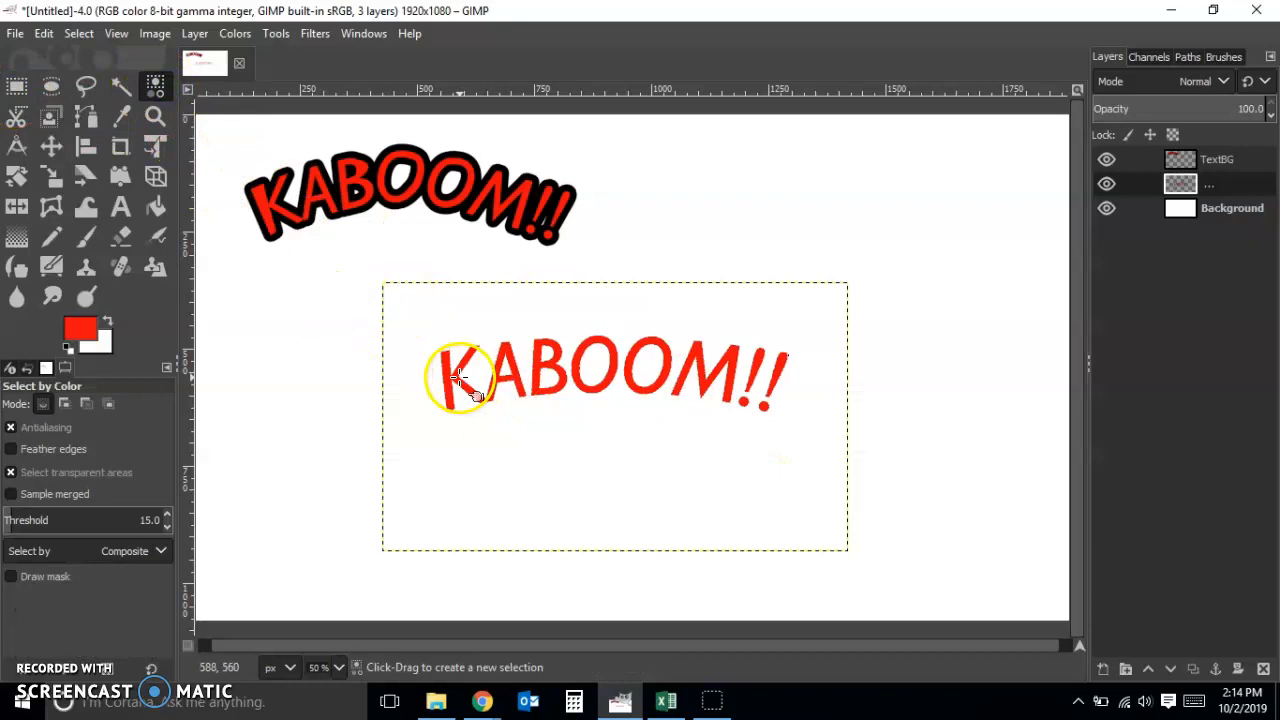
pyautogui.click(449, 373)
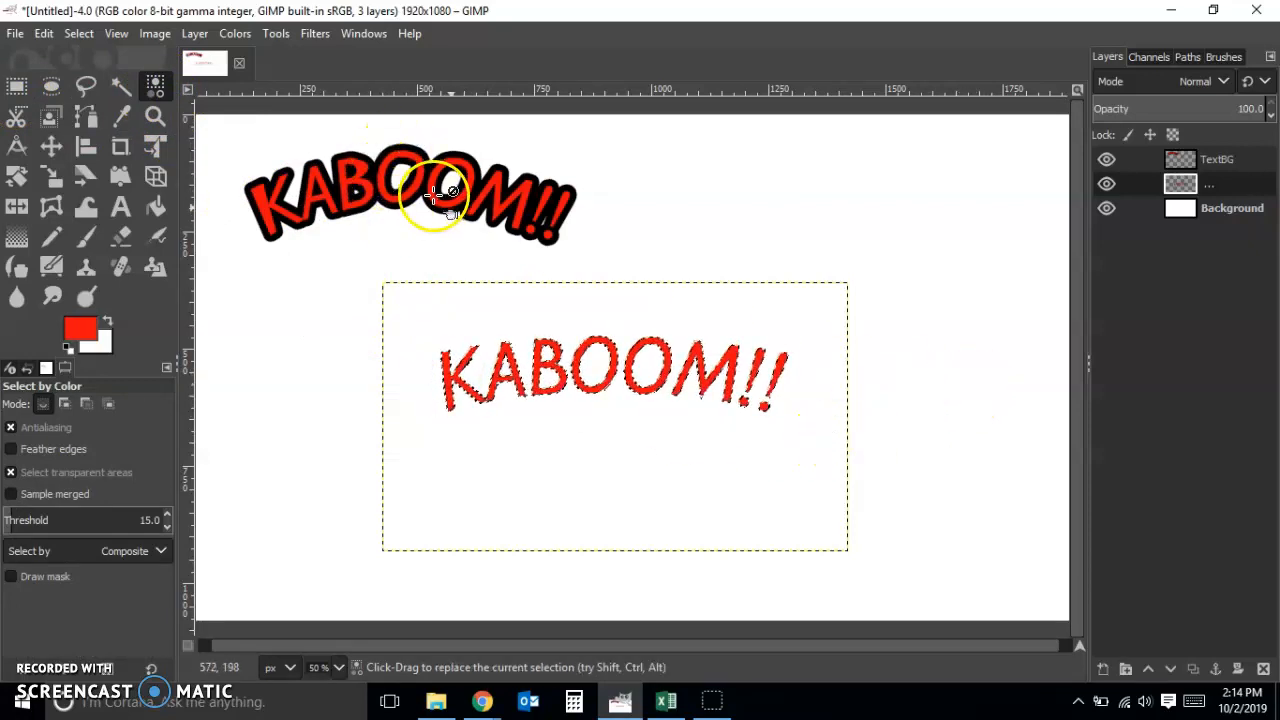
# Create a transparent 1920 x 1080 px layer named TextBG02 and place it directly below the warped text layer
pyautogui.doubleClick(1153, 262)
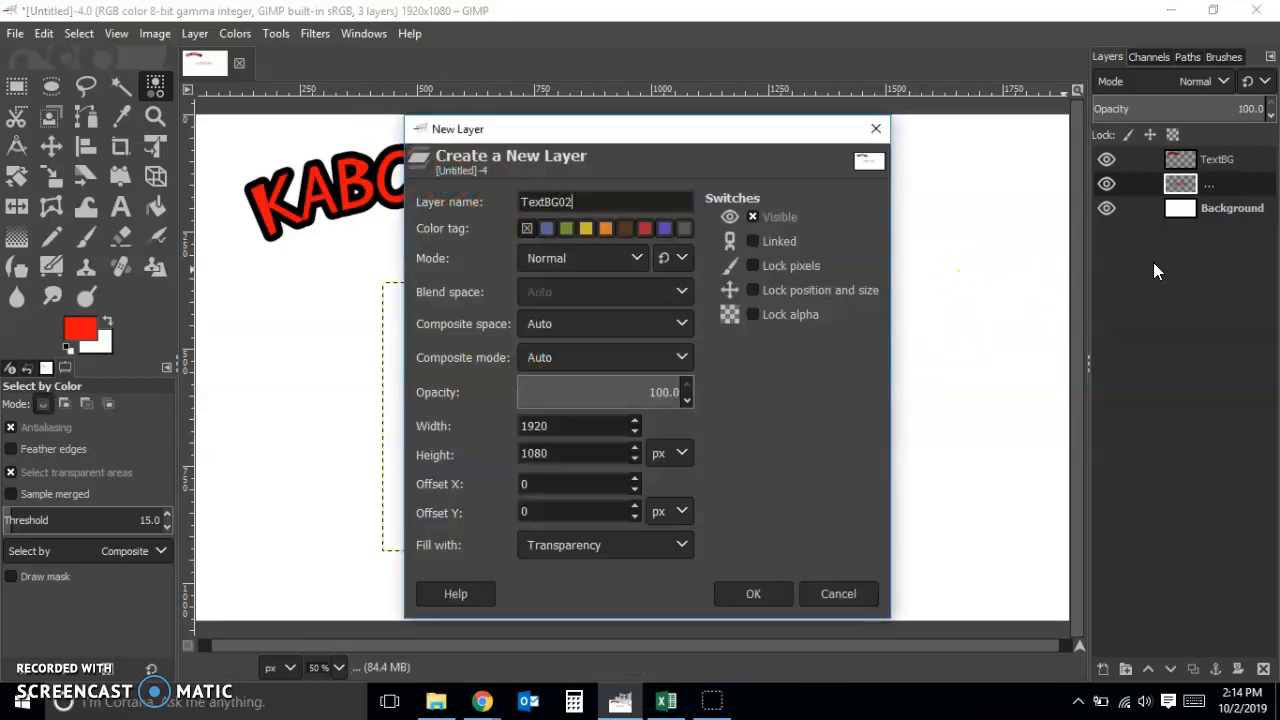
pyautogui.click(752, 598)
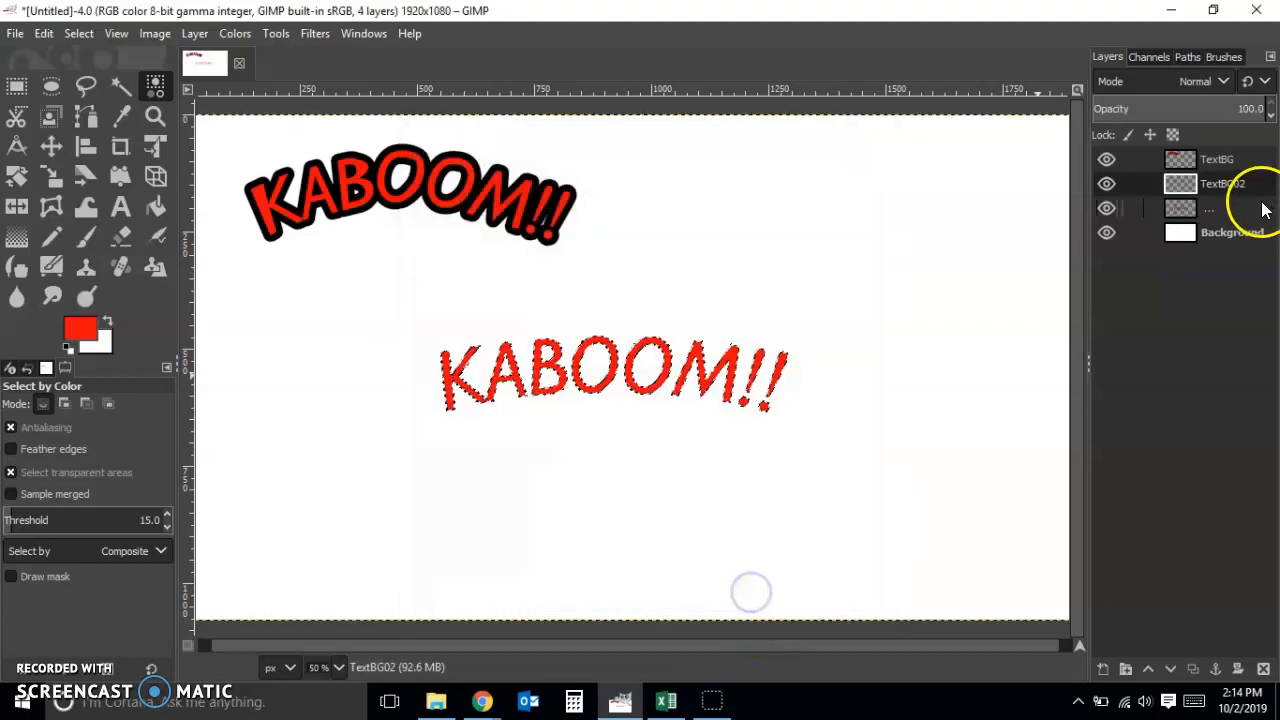
pyautogui.moveTo(1256, 193); pyautogui.dragTo(1250, 218)
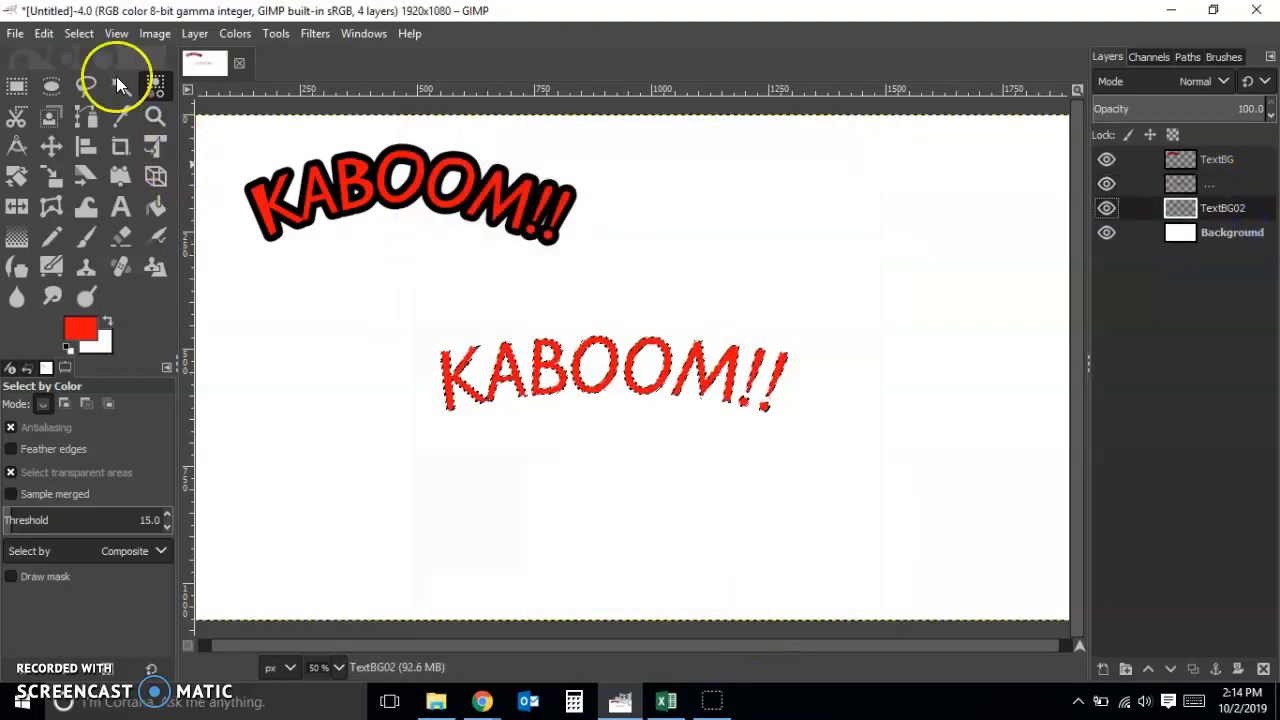
# Grow the letter selection by 15 px, fill it with black on TextBG02 as an outline, and clear the selection
pyautogui.click(84, 38)
pyautogui.click(151, 289)
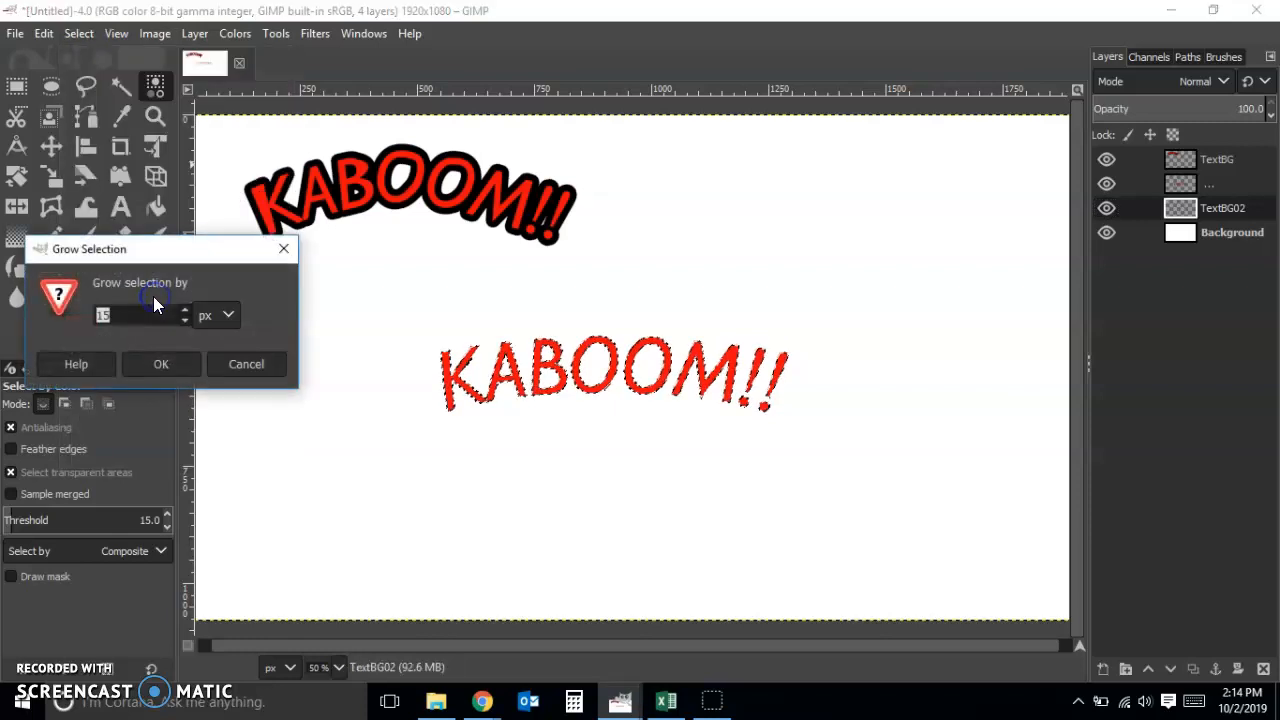
pyautogui.click(158, 368)
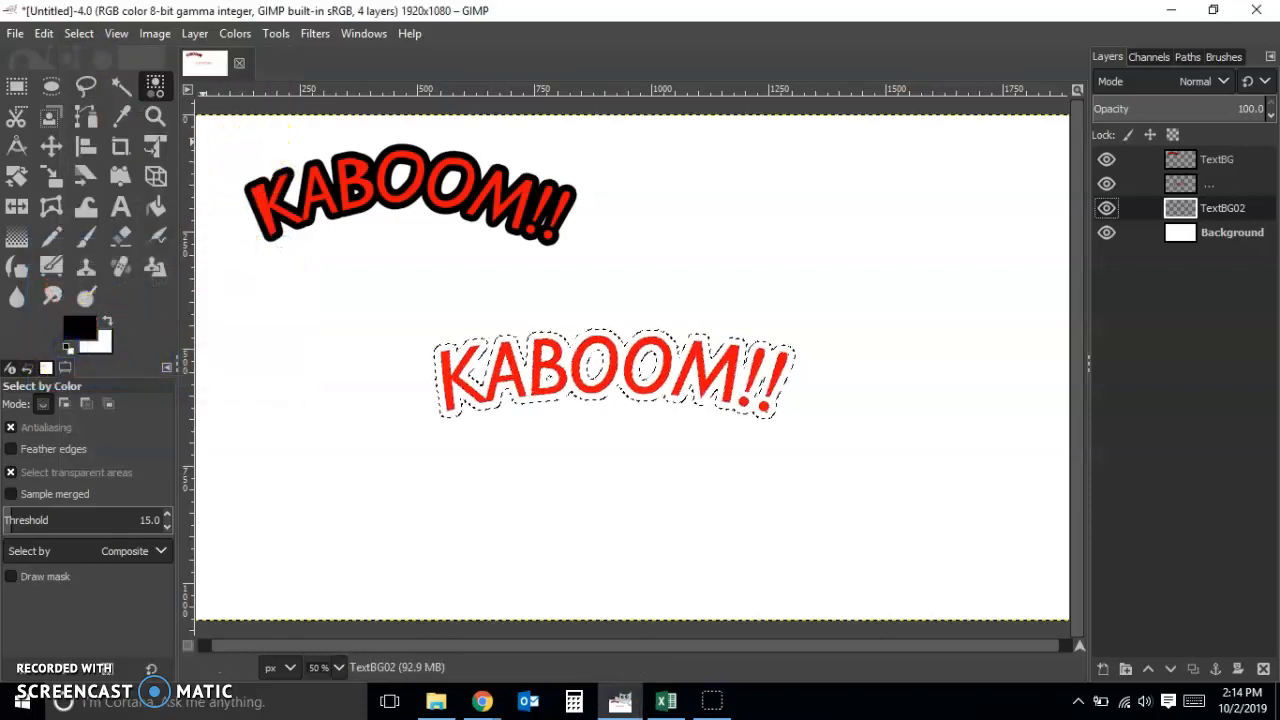
pyautogui.click(44, 34)
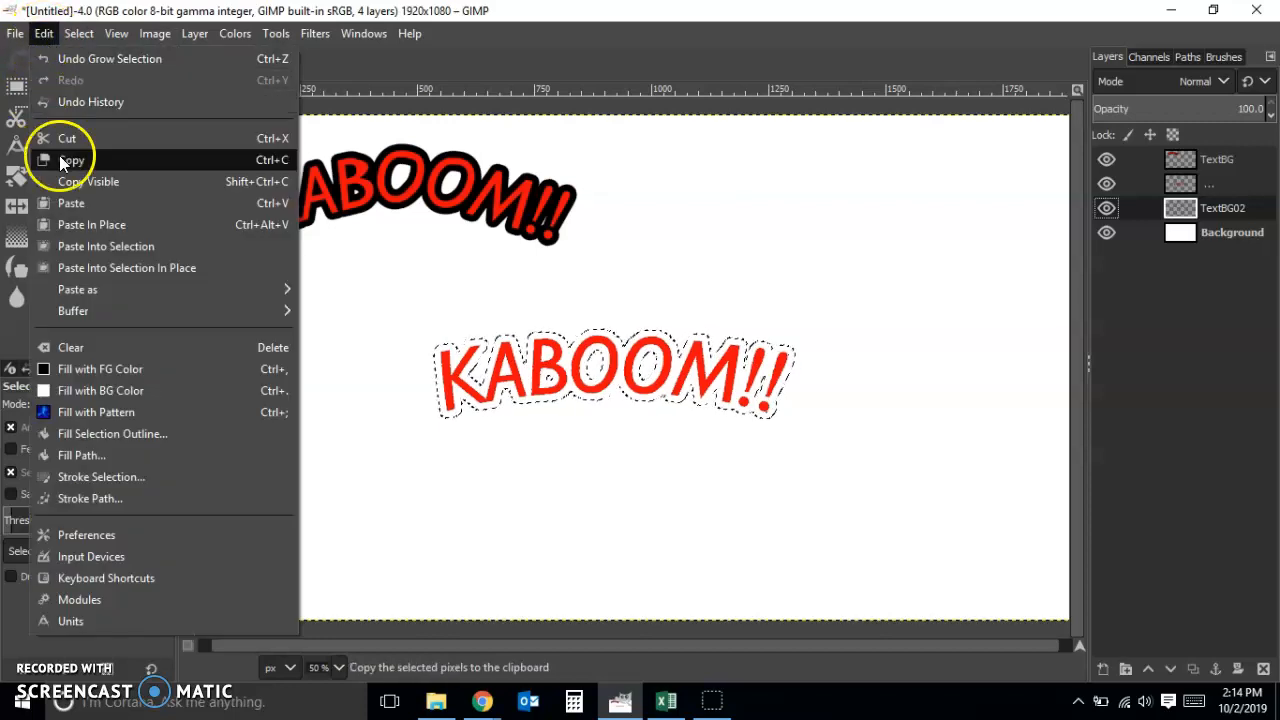
pyautogui.click(113, 366)
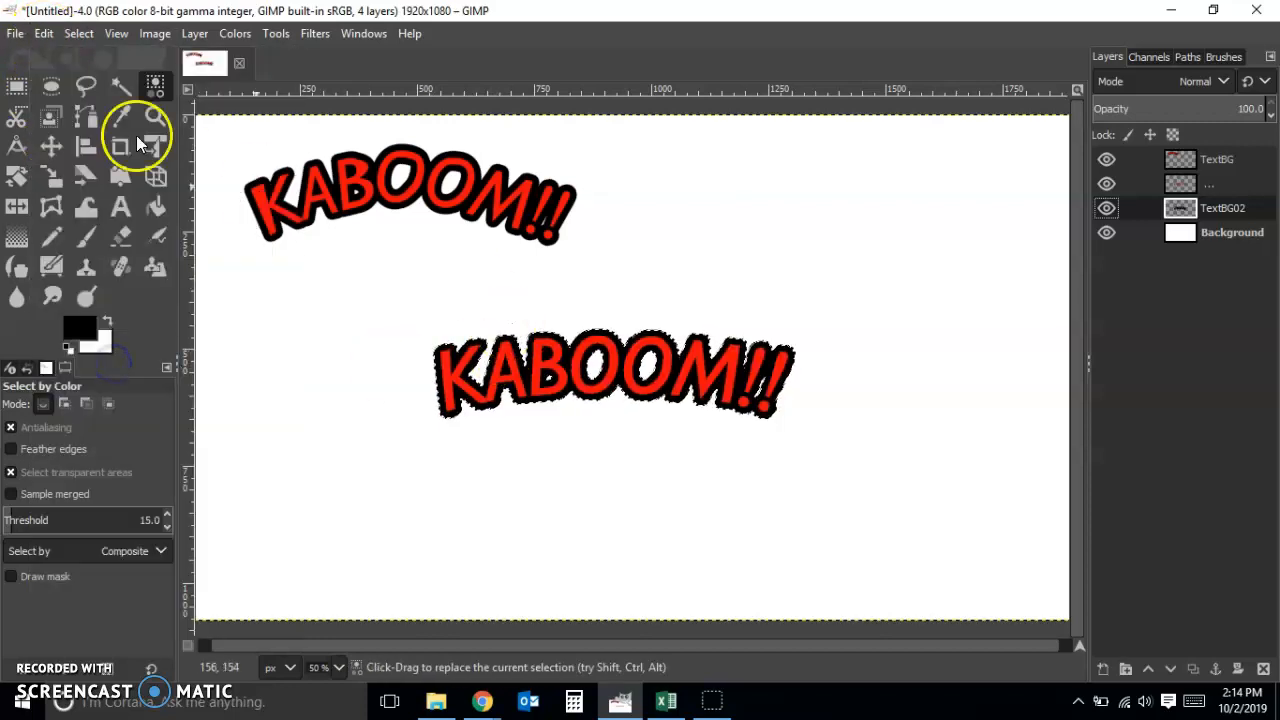
pyautogui.click(16, 86)
pyautogui.click(384, 300)
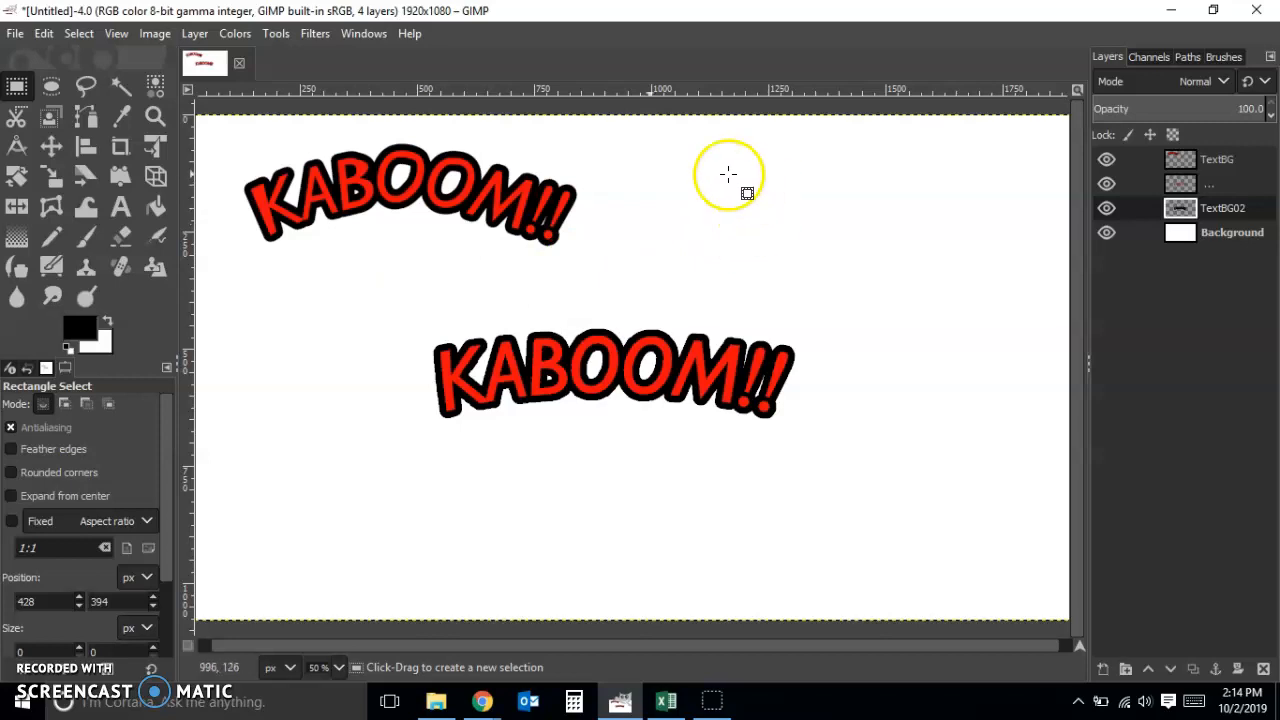
# Try to move the black outline layer toward the area under the first KABOOM!!, and undo the move
pyautogui.click(51, 146)
pyautogui.moveTo(764, 403); pyautogui.dragTo(543, 366)
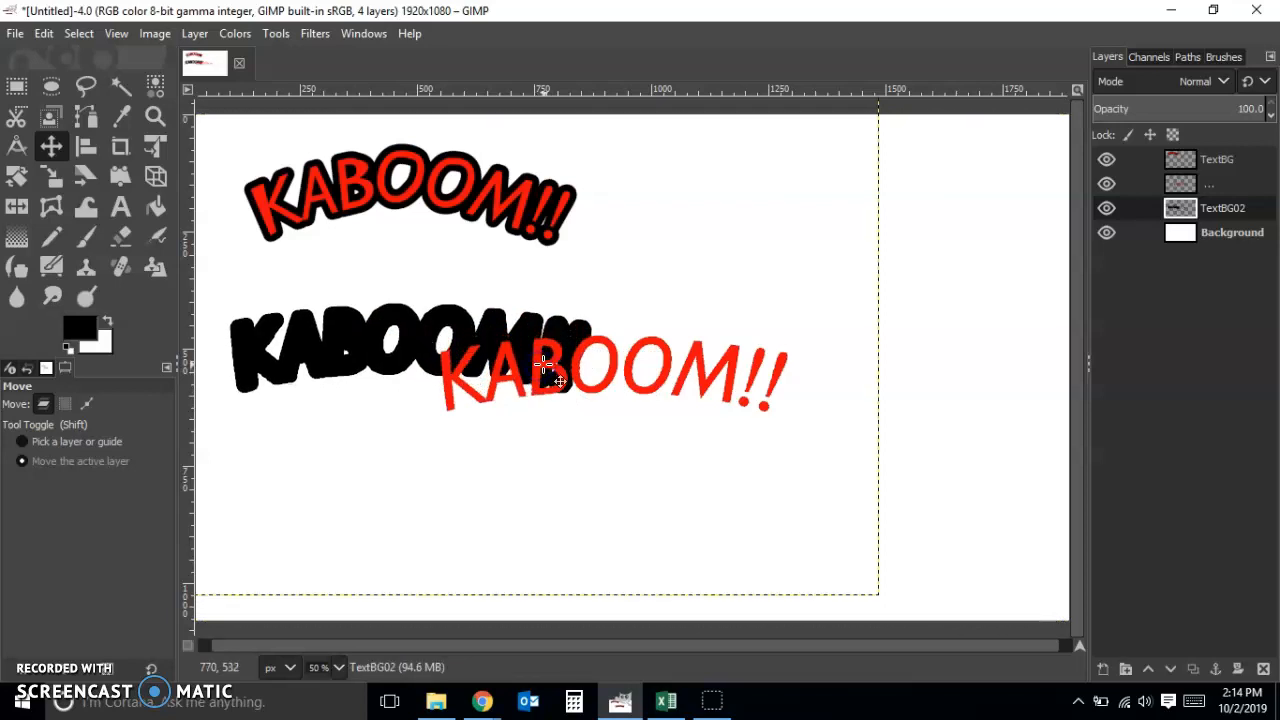
pyautogui.hotkey('ctrl', 'z')
pyautogui.click(724, 350)
# Merge the warped red text layer down into TextBG02 and move the combined lettering directly beneath the first KABOOM!!
pyautogui.click(1178, 186)
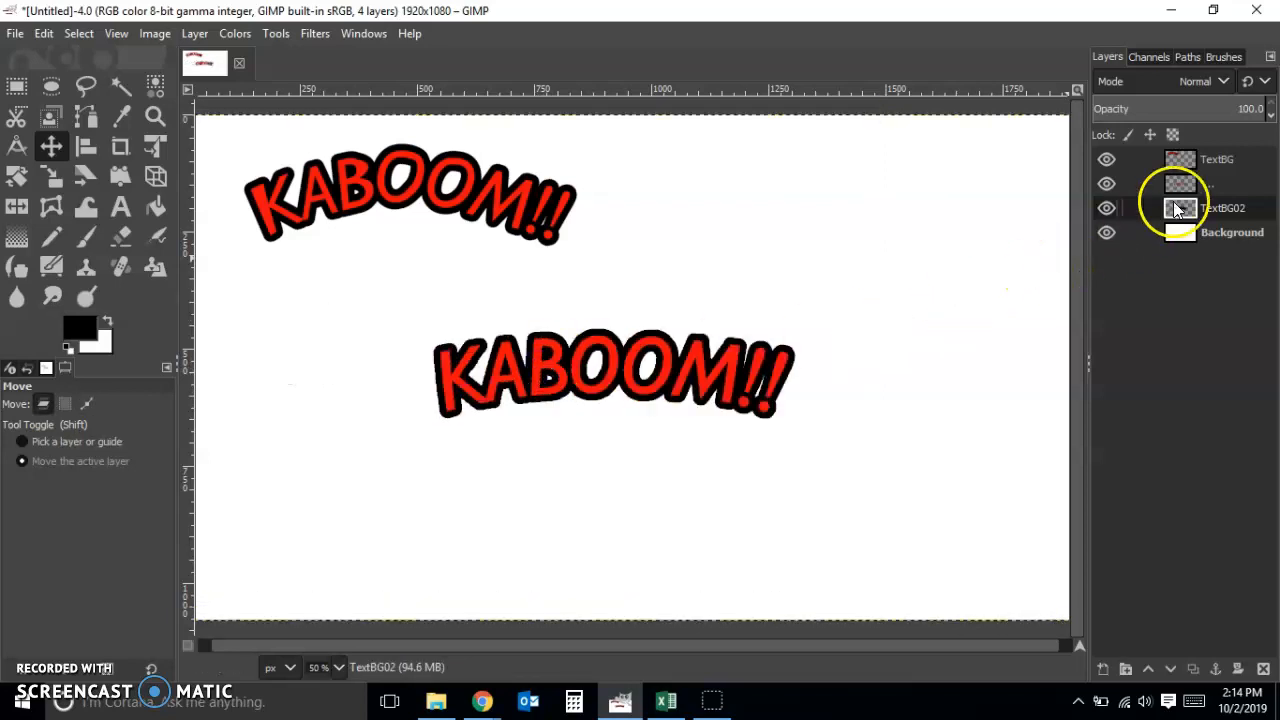
pyautogui.rightClick(1220, 185)
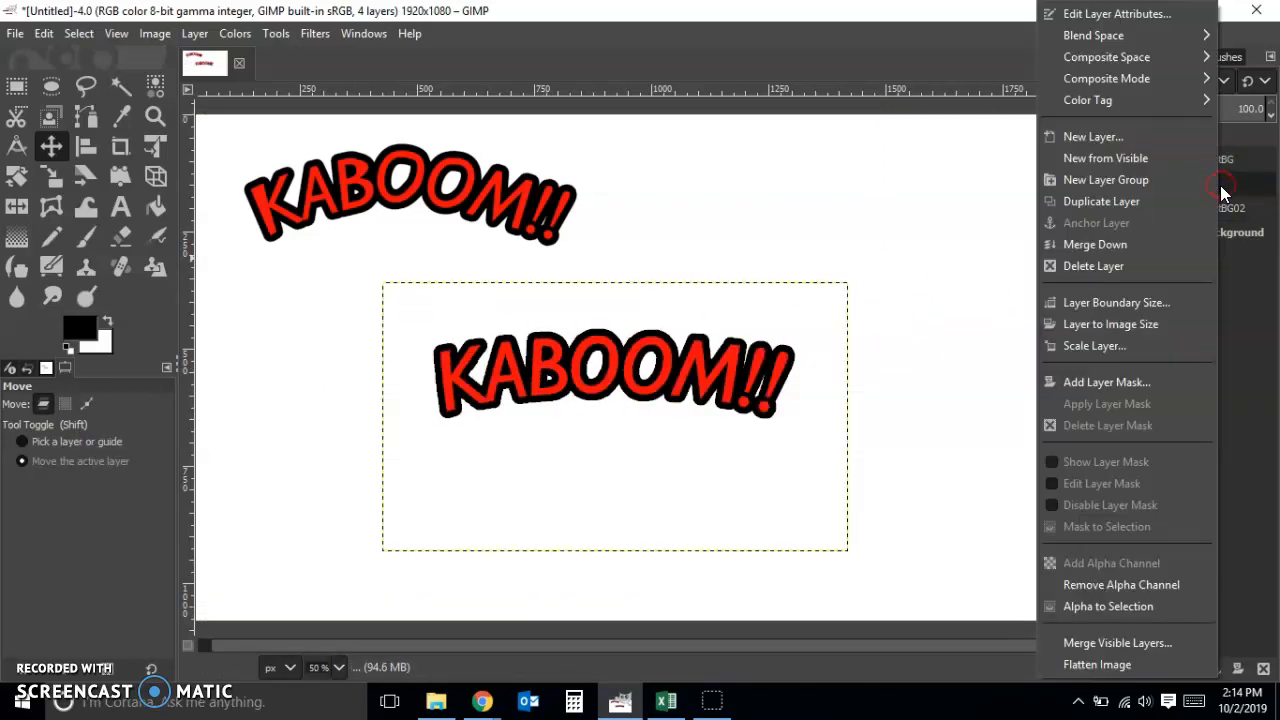
pyautogui.click(1186, 249)
pyautogui.moveTo(630, 388); pyautogui.dragTo(428, 318)
pyautogui.click(1003, 307)
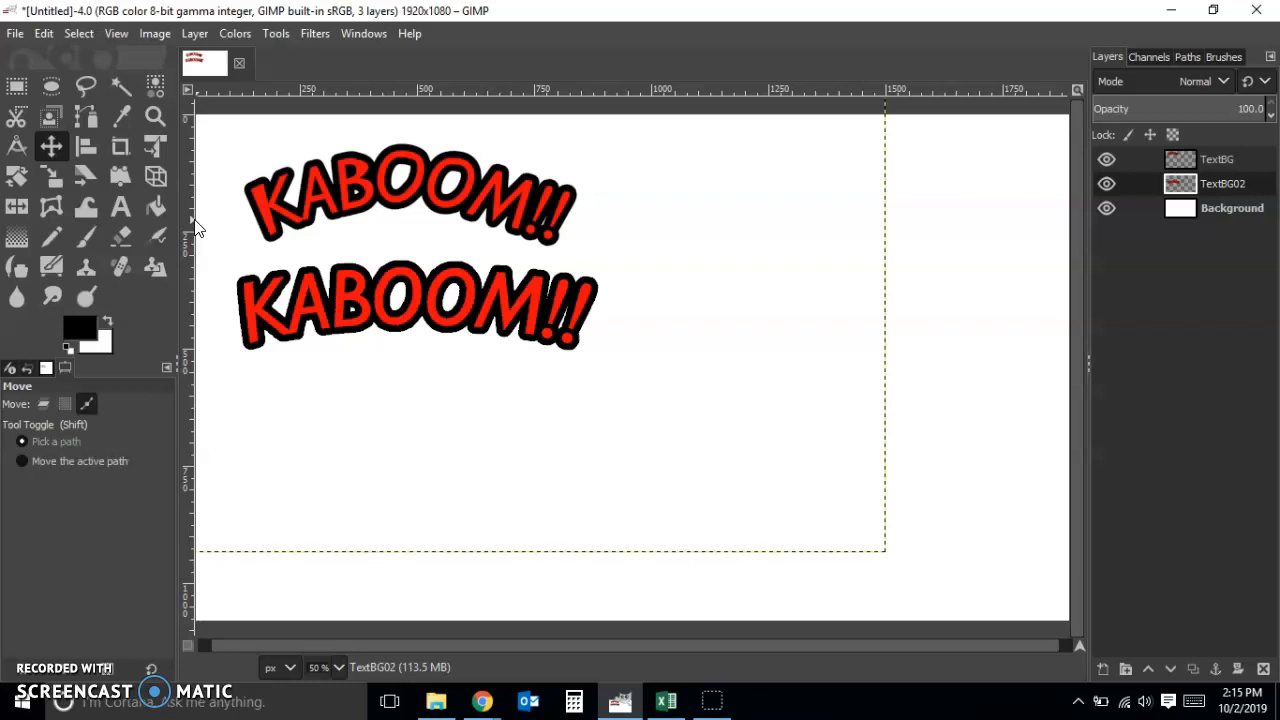
# Create a transparent 500 x 500 px layer named DialogBox and move it to the empty area beside the lettering
pyautogui.hotkey('ctrl', 'shift', 'n')
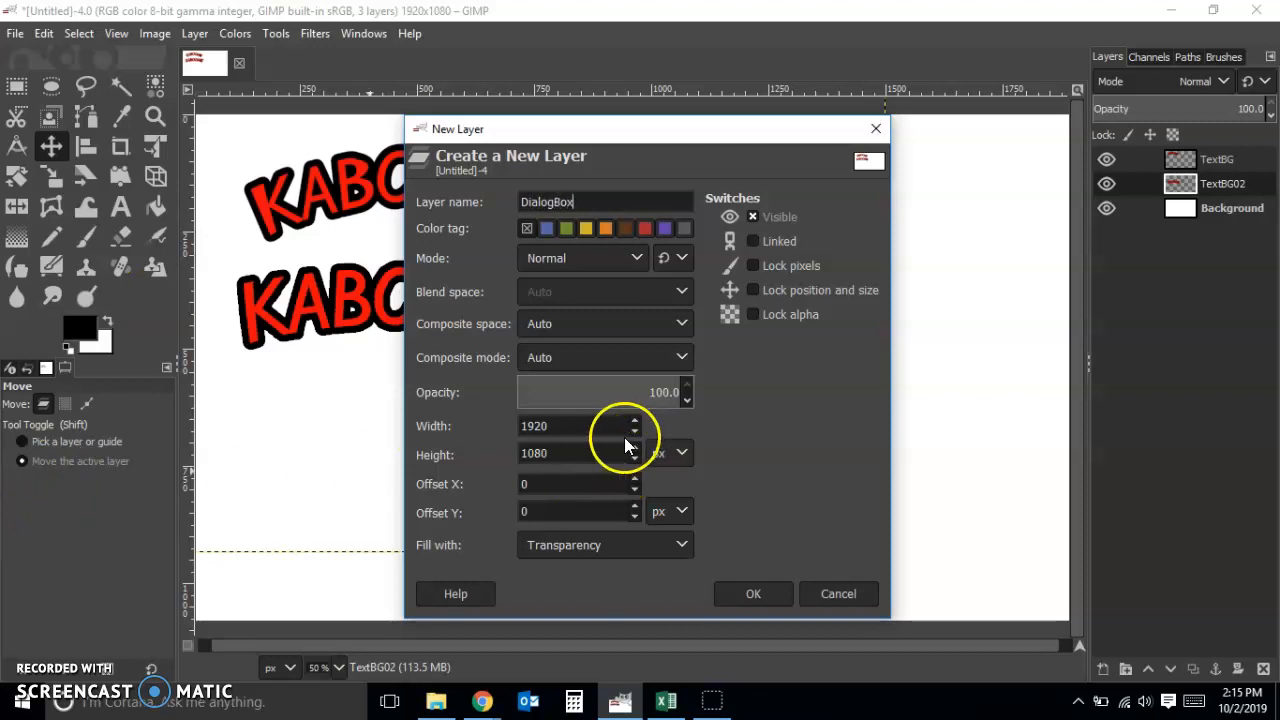
pyautogui.click(562, 424)
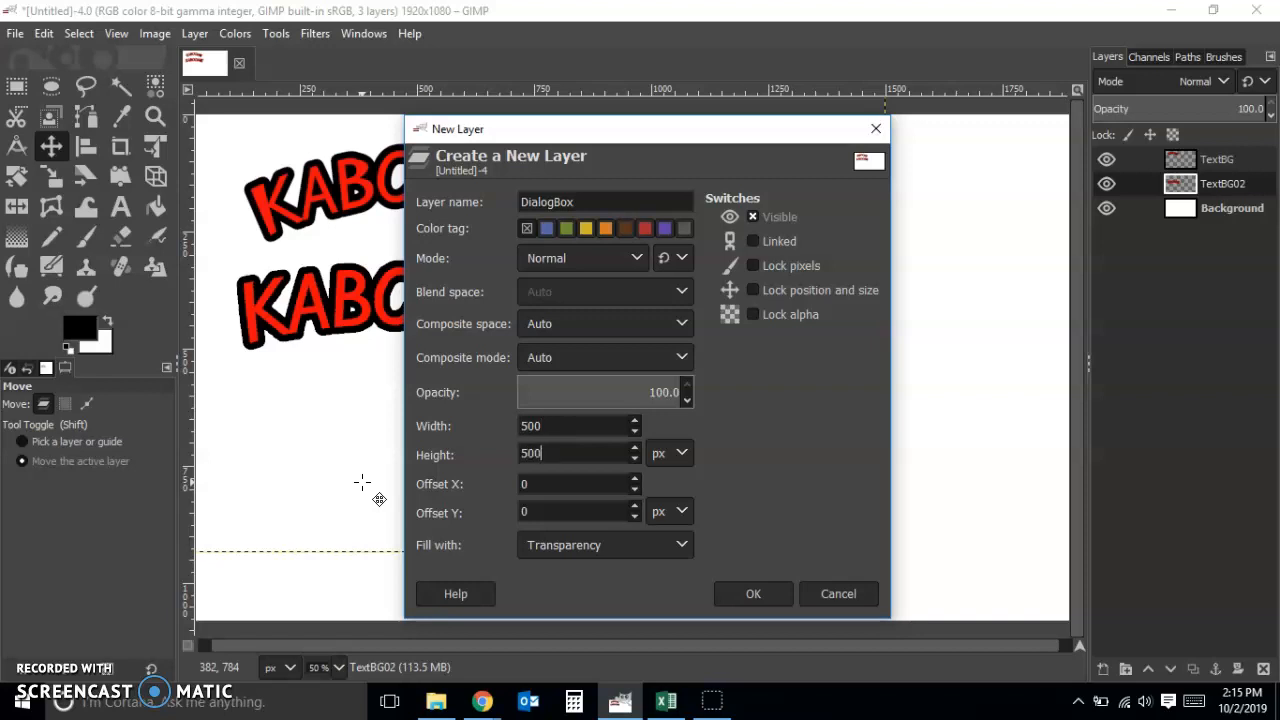
pyautogui.click(747, 594)
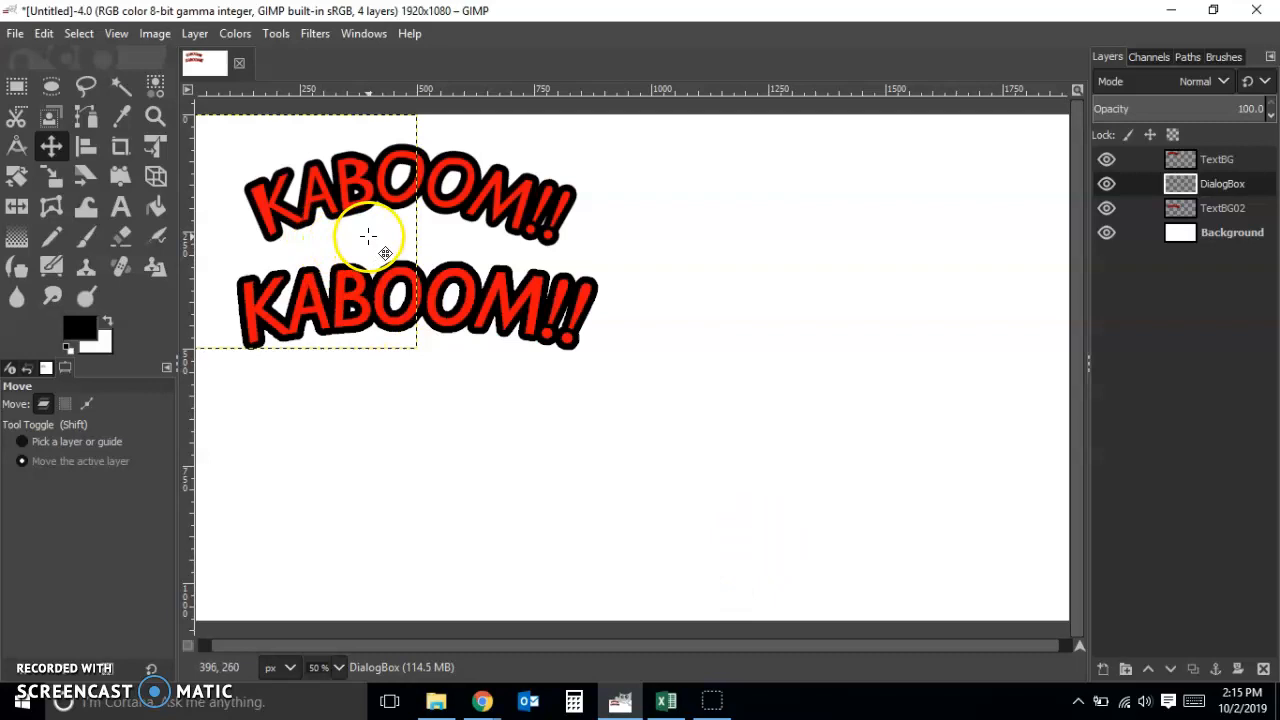
pyautogui.moveTo(322, 243); pyautogui.dragTo(779, 409)
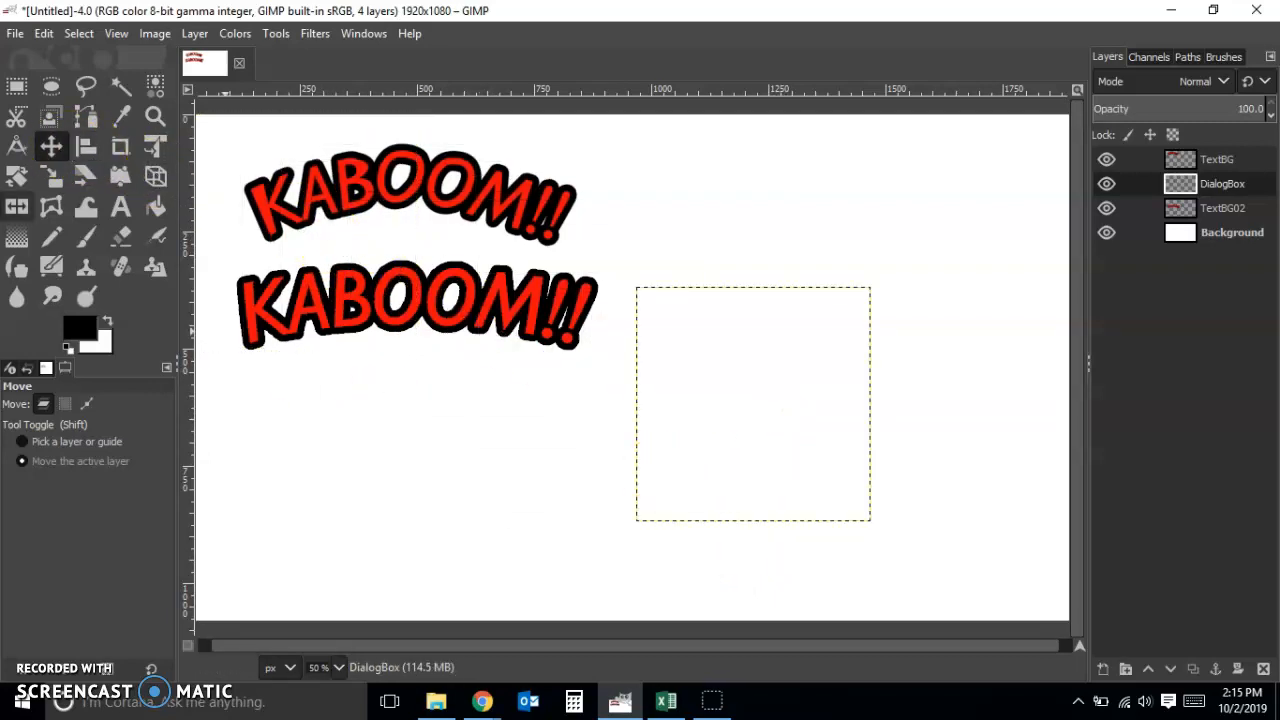
# Draw a small closed triangular path in the lower part of the DialogBox layer, pointing down to its lower edge
pyautogui.click(86, 116)
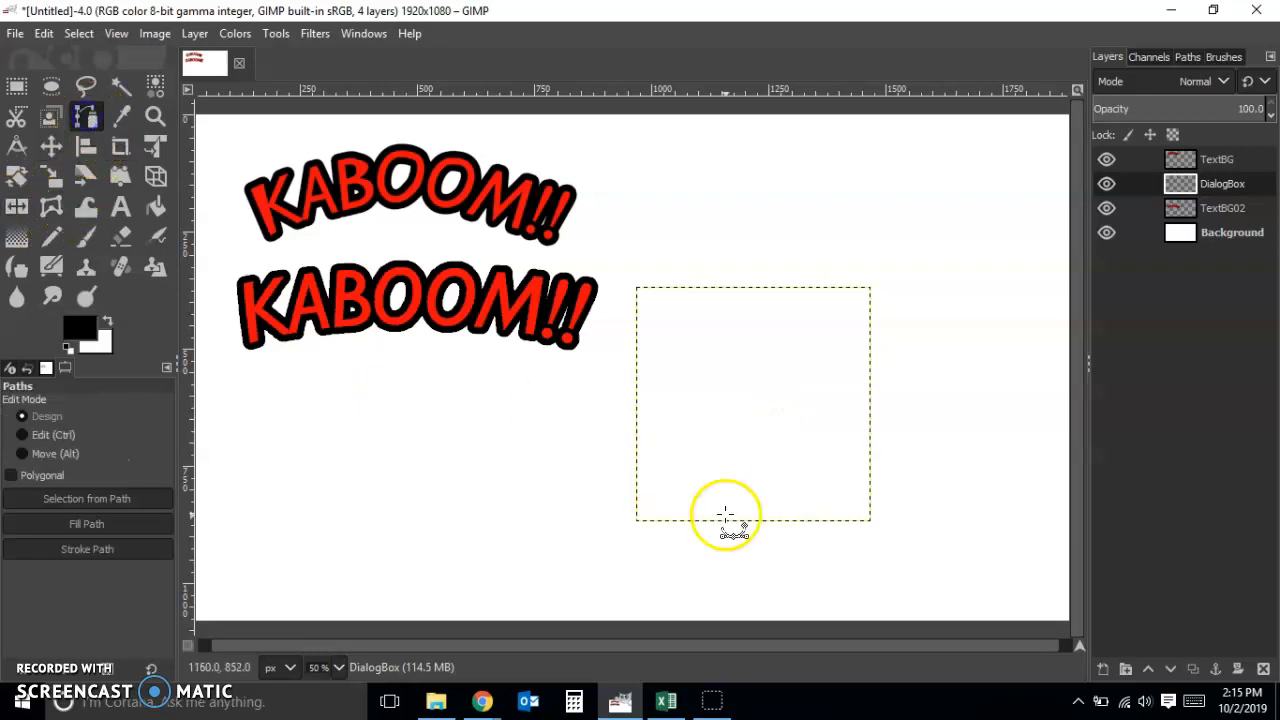
pyautogui.click(741, 453)
pyautogui.click(785, 510)
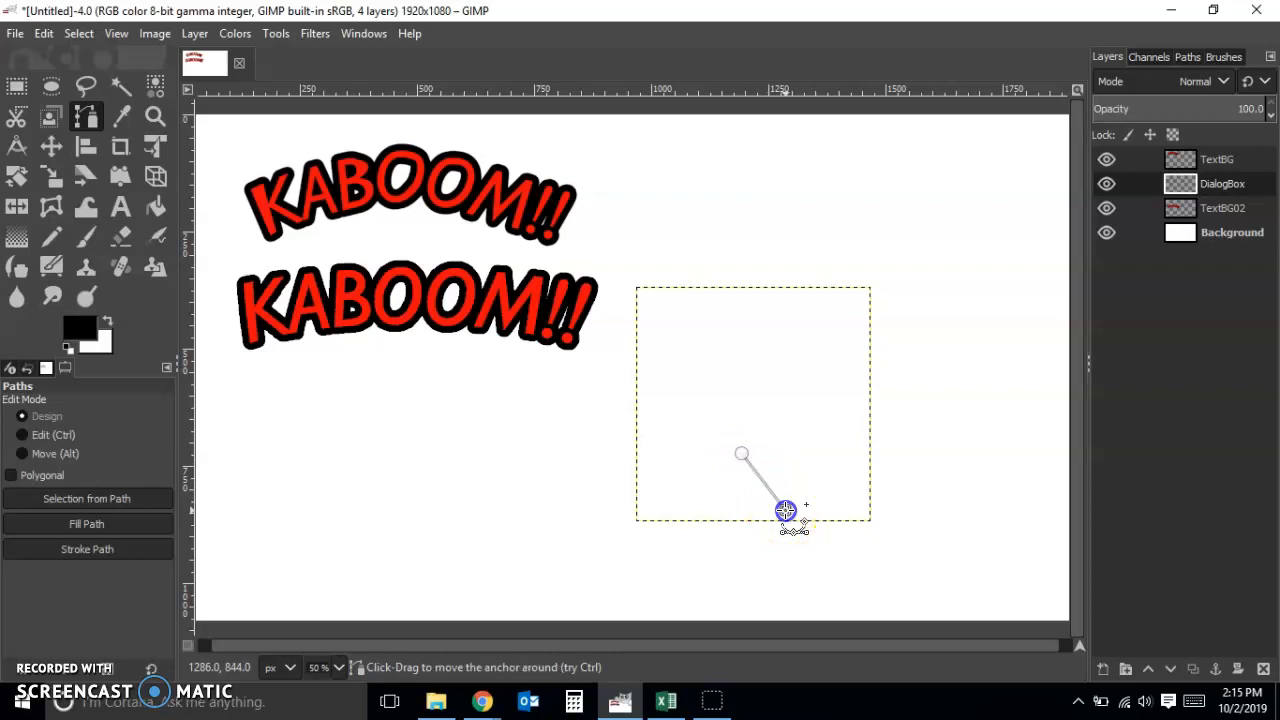
pyautogui.click(785, 450)
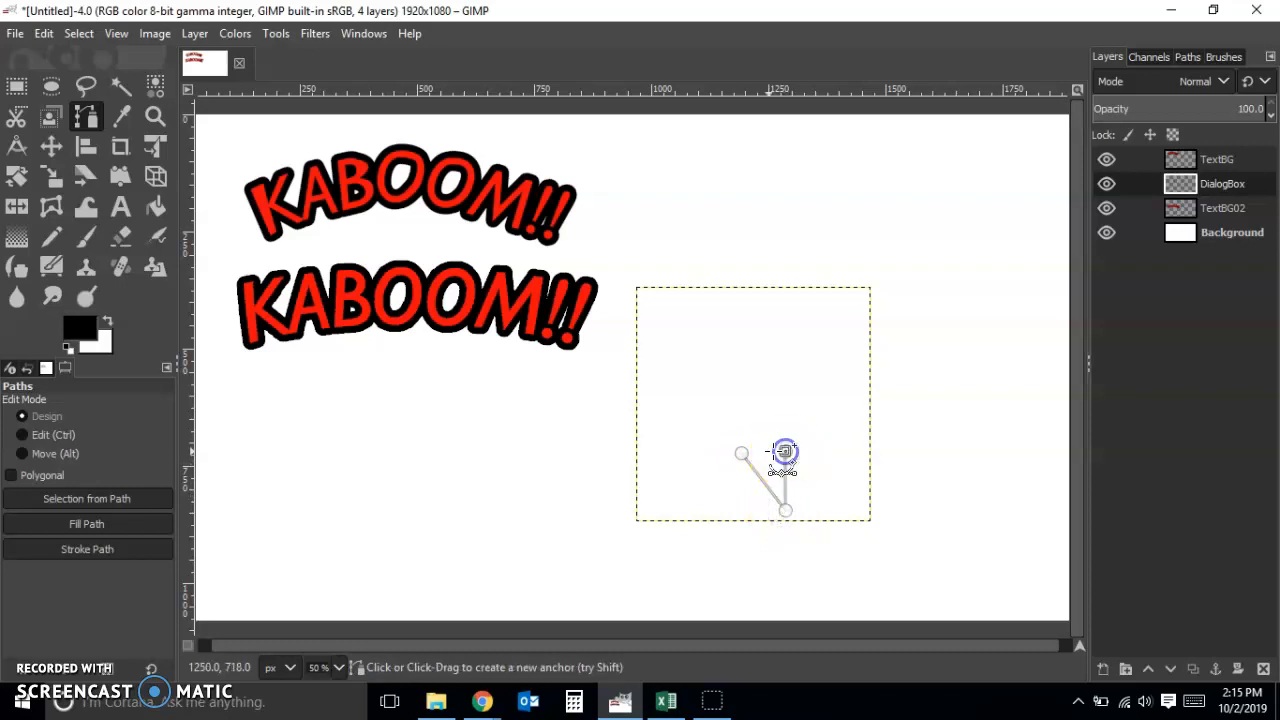
pyautogui.click(743, 454)
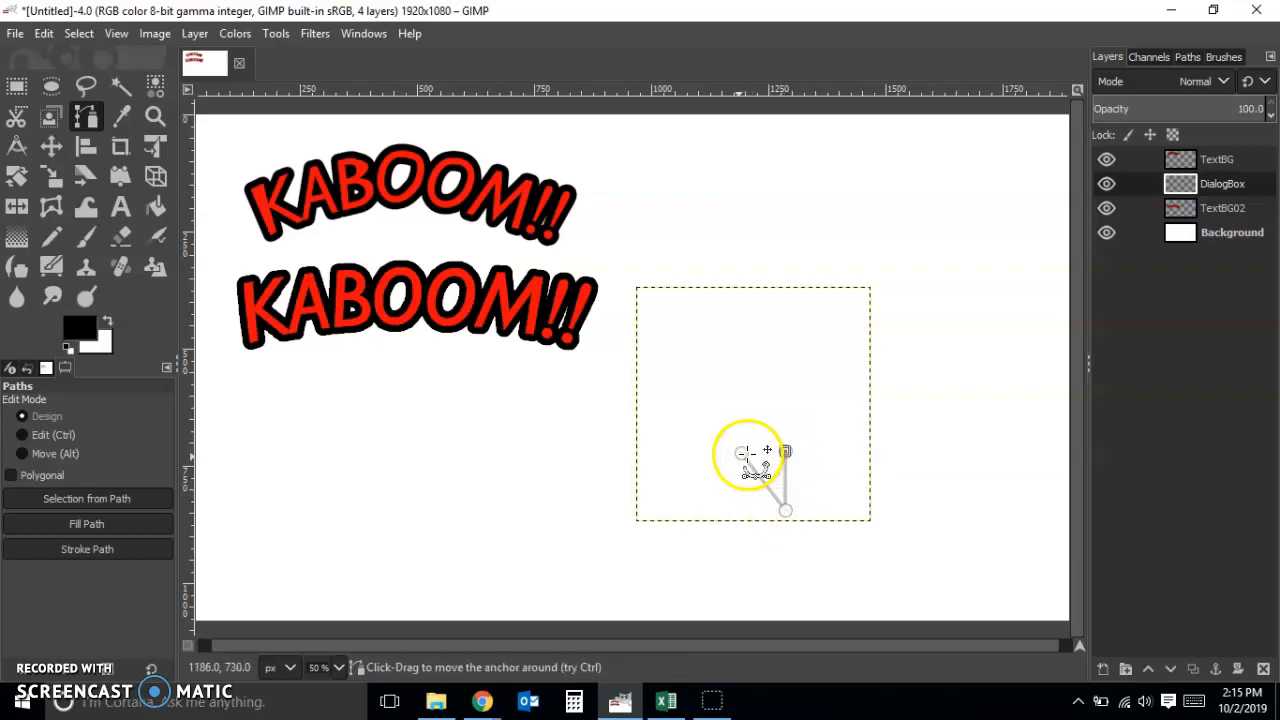
pyautogui.press('ctrl')
pyautogui.keyDown('ctrl'); pyautogui.click(741, 453); pyautogui.keyUp('ctrl')
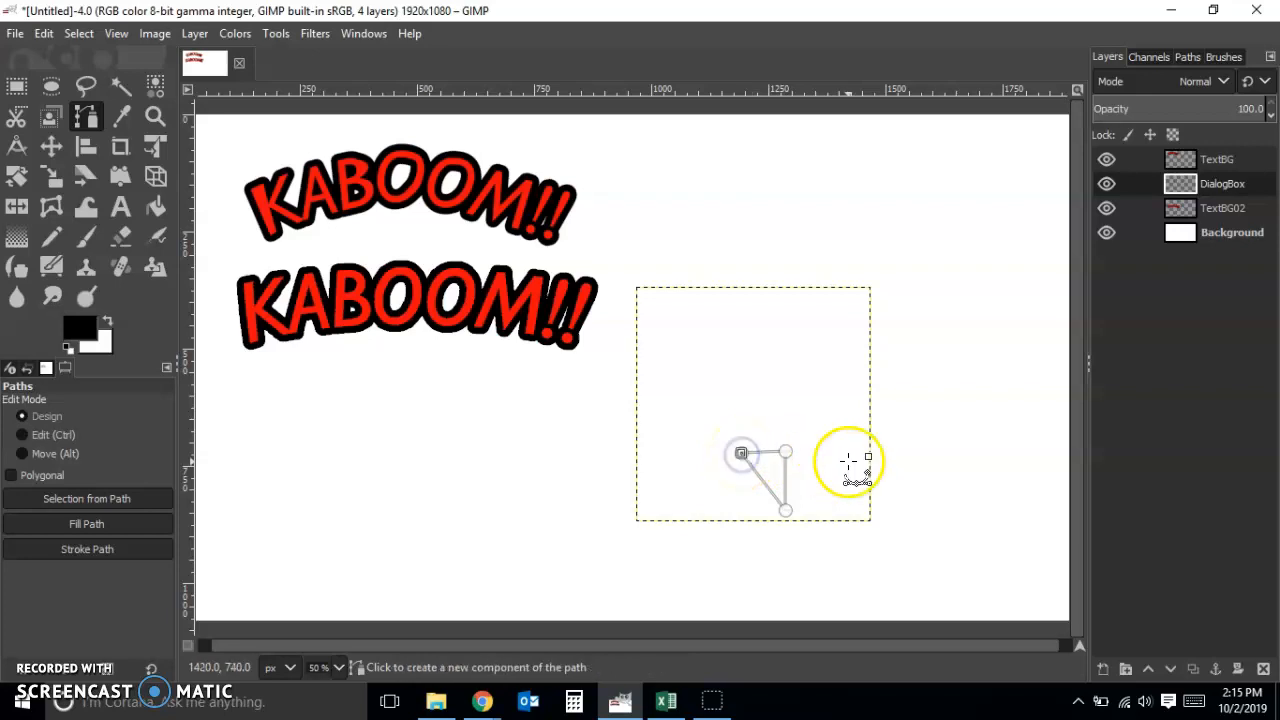
# Delete the old KABOOM!! and Unnamed paths, keeping only the triangular path
pyautogui.click(80, 35)
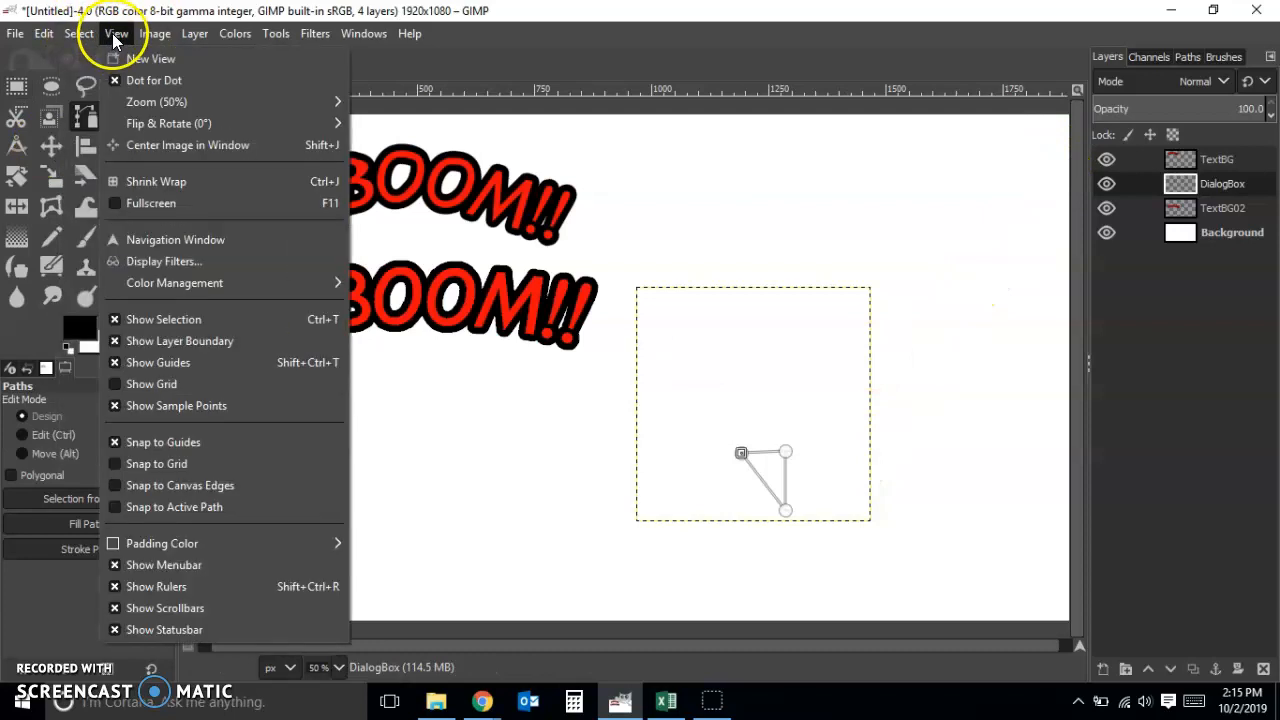
pyautogui.moveTo(235, 33)
pyautogui.click(1186, 59)
pyautogui.click(1188, 59)
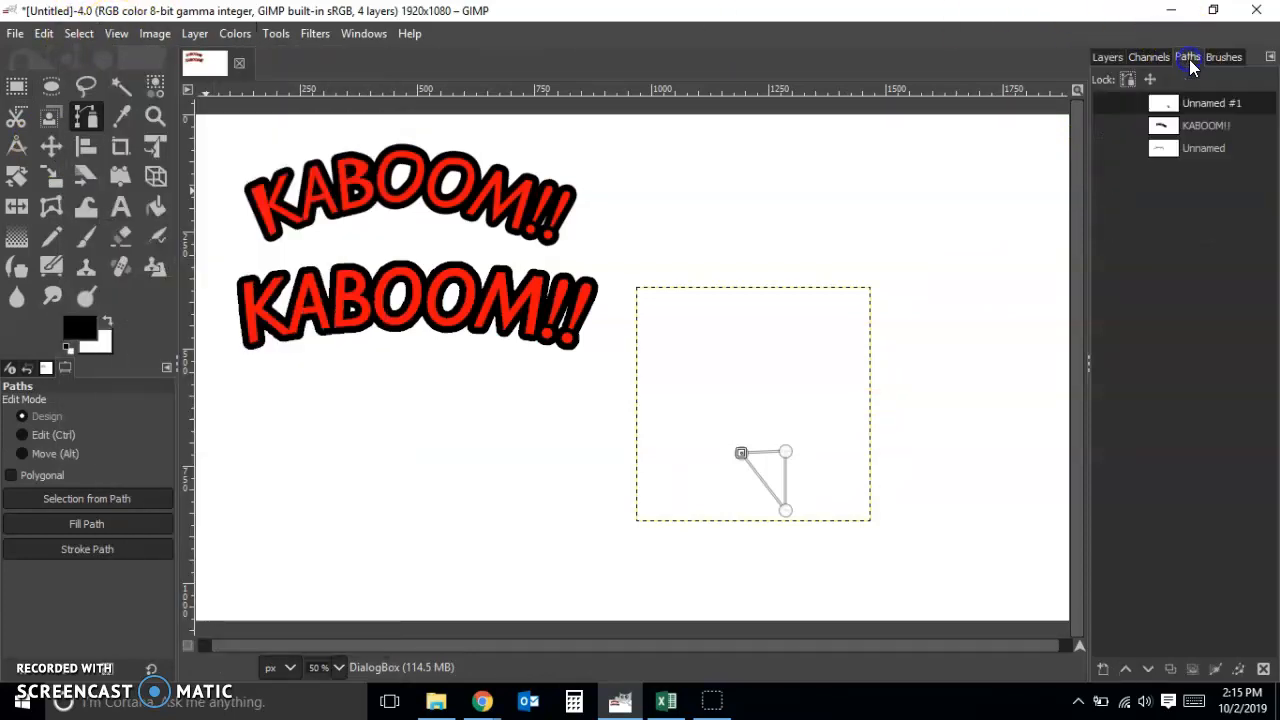
pyautogui.click(1185, 128)
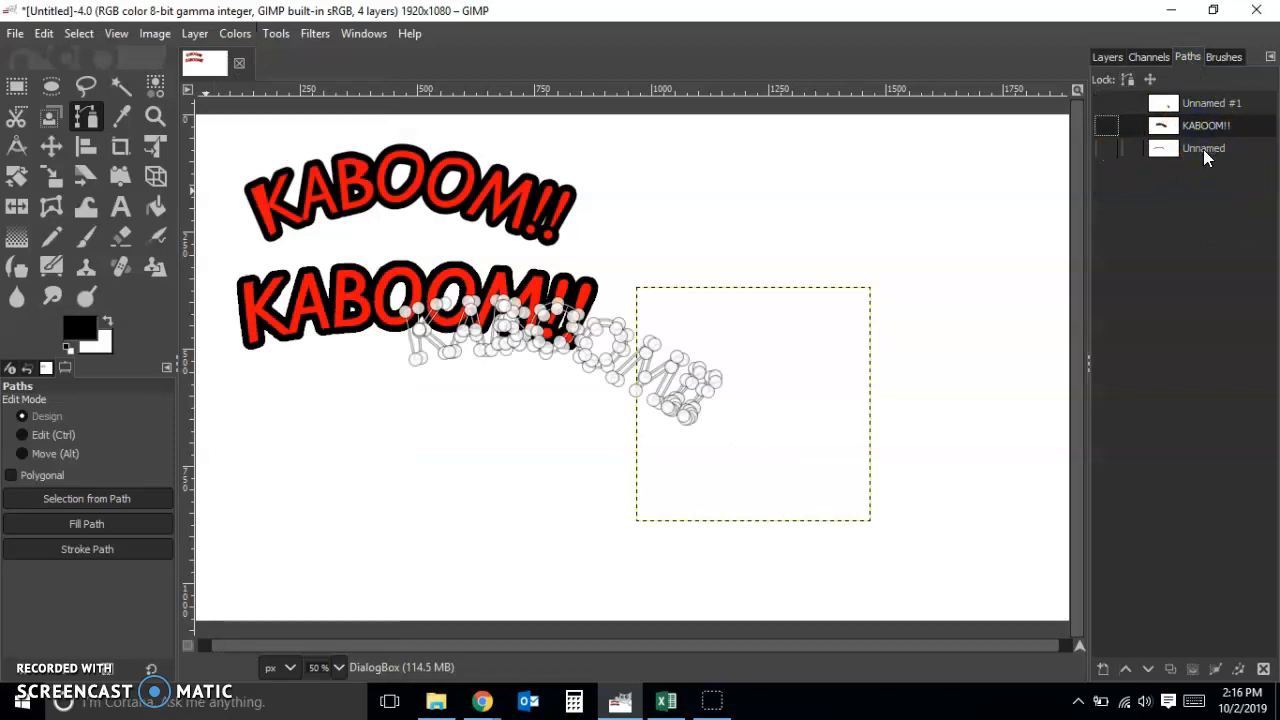
pyautogui.rightClick(1204, 127)
pyautogui.click(1135, 310)
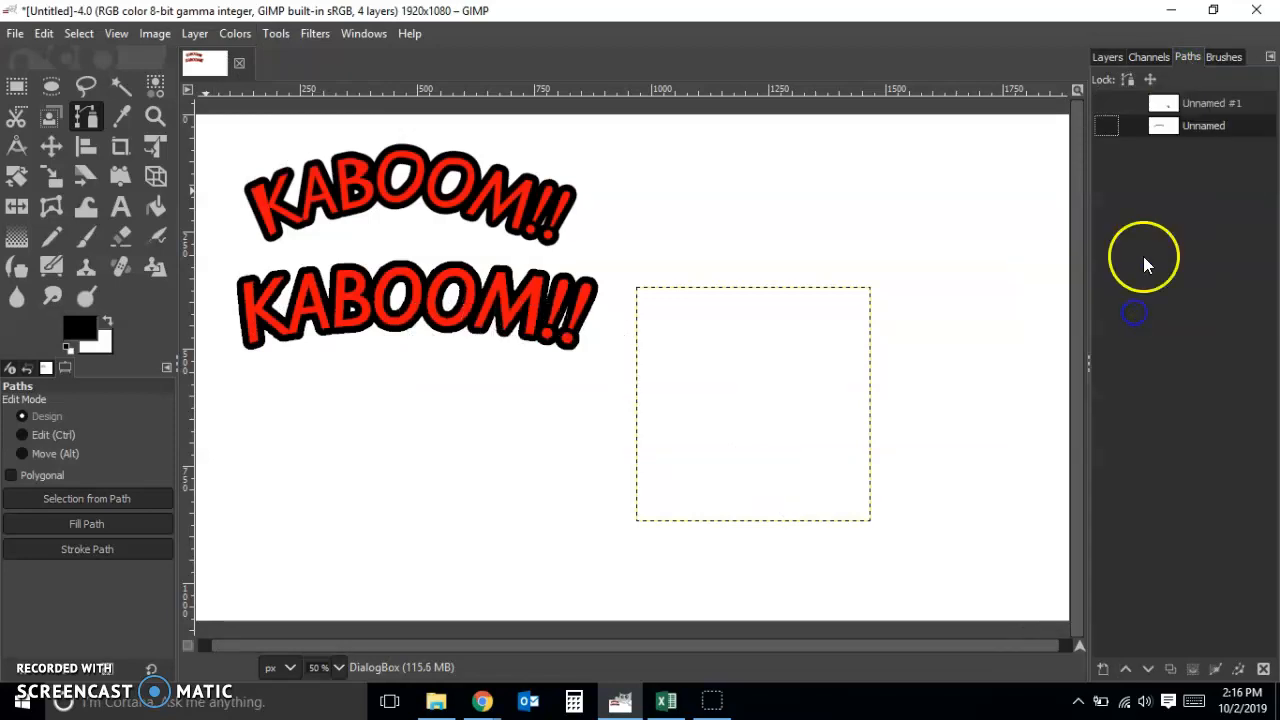
pyautogui.rightClick(1187, 128)
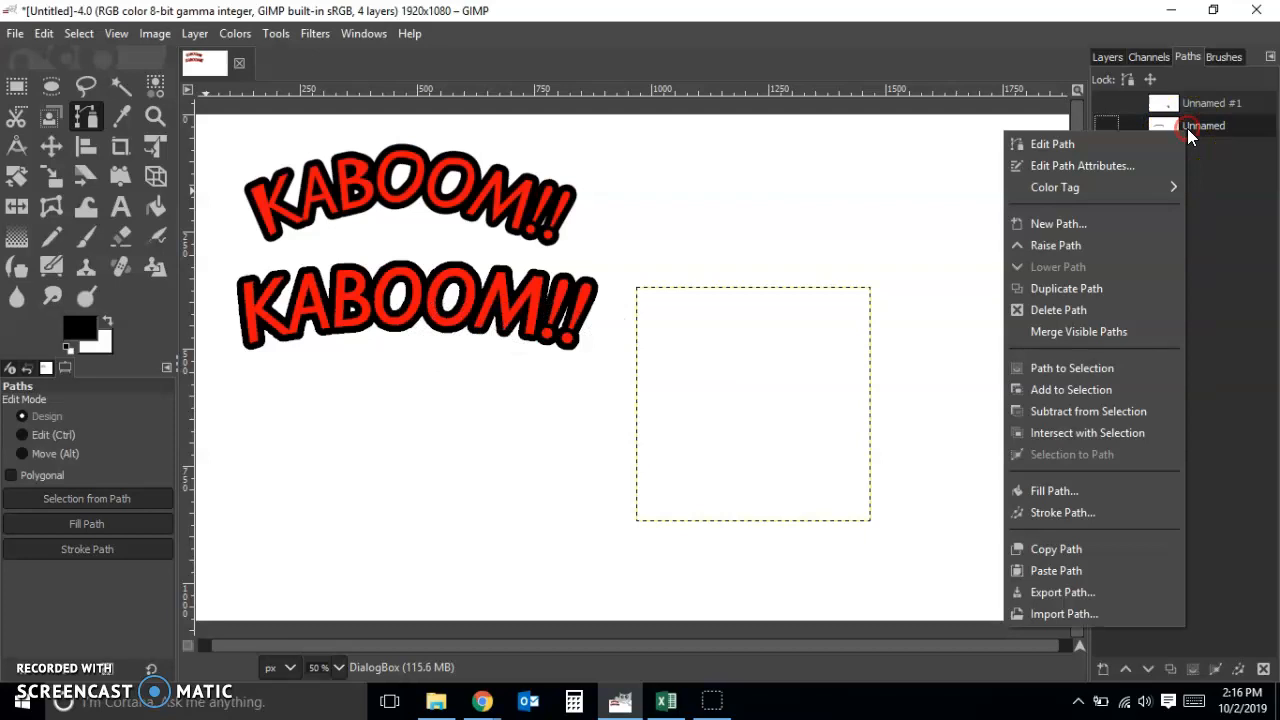
pyautogui.click(1099, 322)
# Show the triangular path Unnamed #1 and convert it to a selection
pyautogui.click(1108, 102)
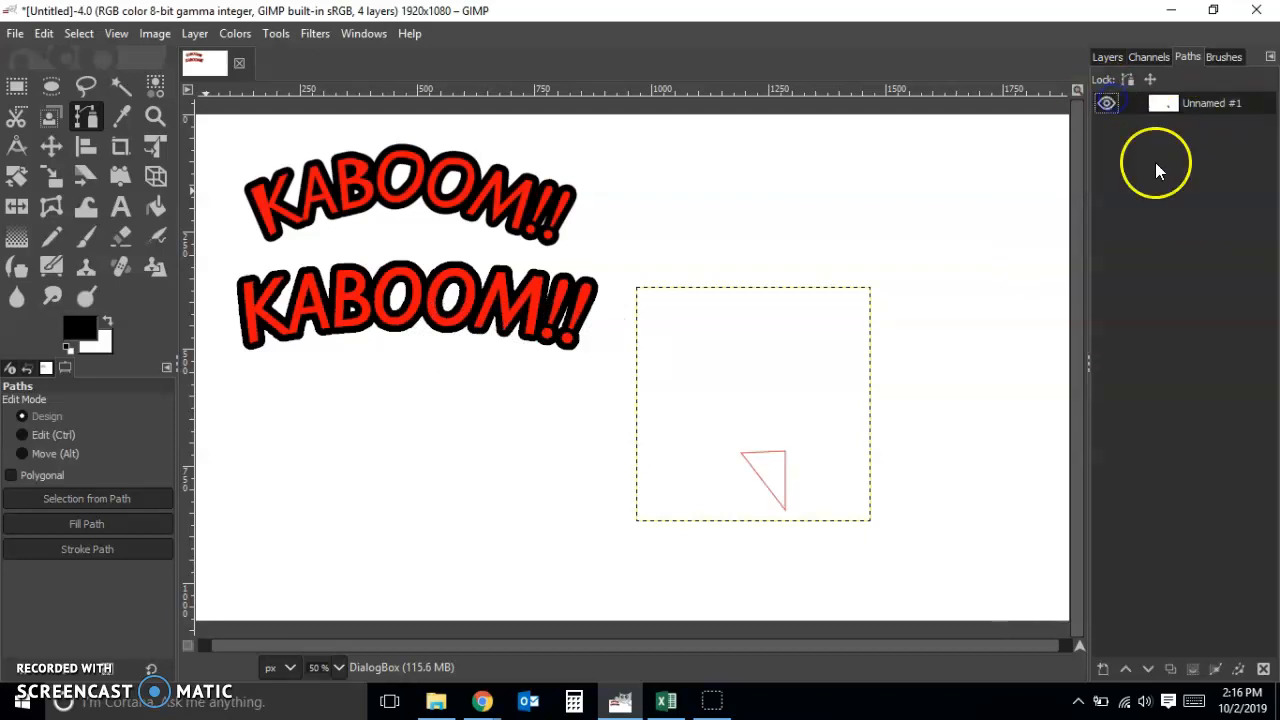
pyautogui.rightClick(1198, 102)
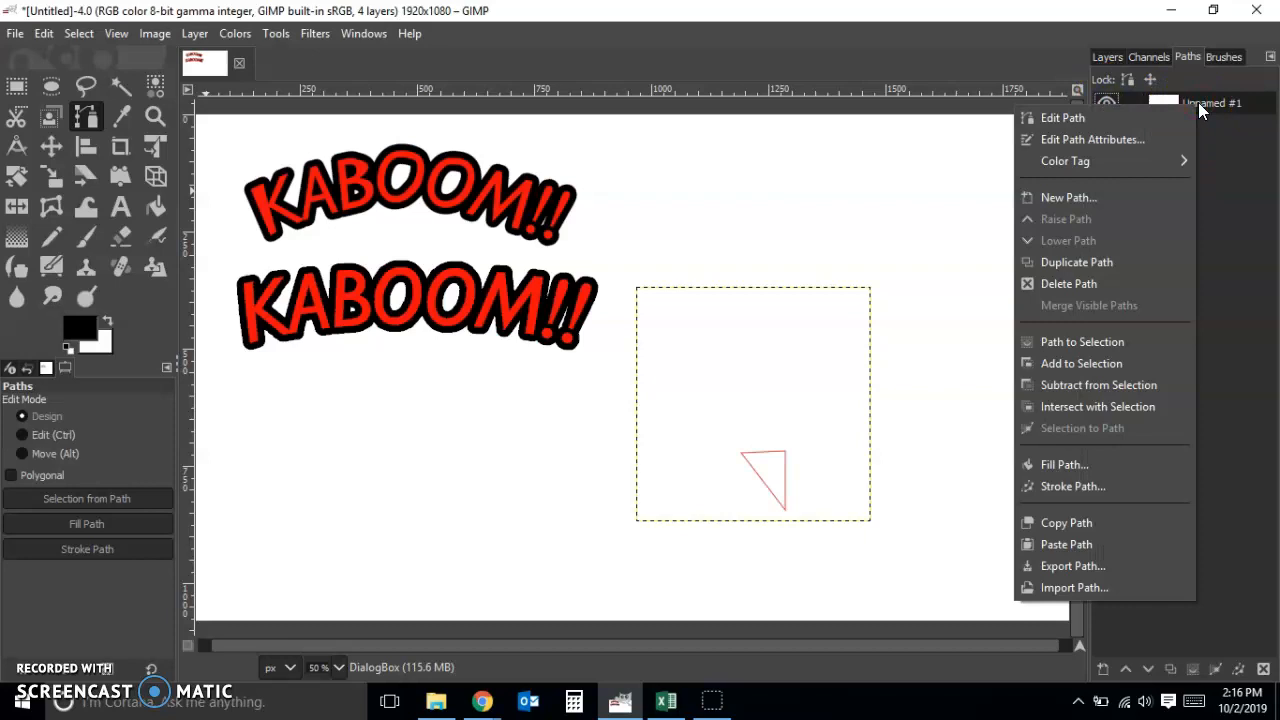
pyautogui.click(1115, 341)
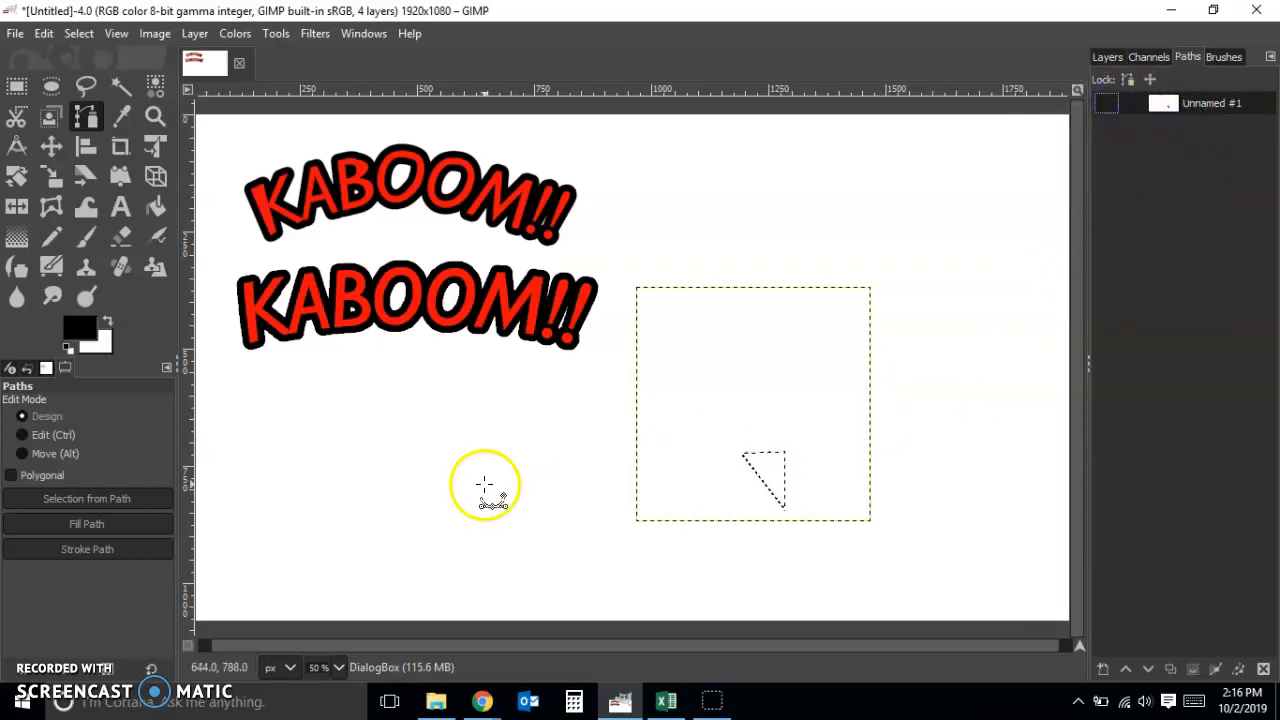
# Add an ellipse about 468 x 270 px, overlapping the triangle's upper edge, to the existing triangular selection
pyautogui.click(49, 89)
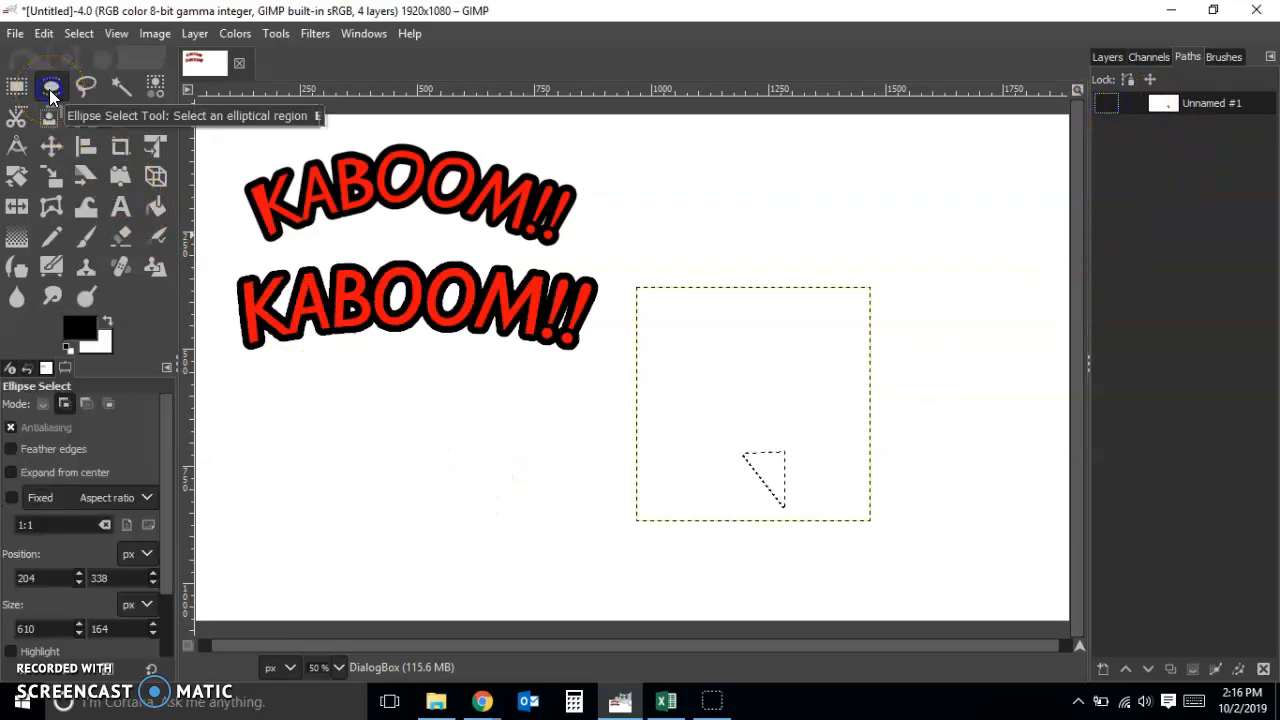
pyautogui.click(66, 405)
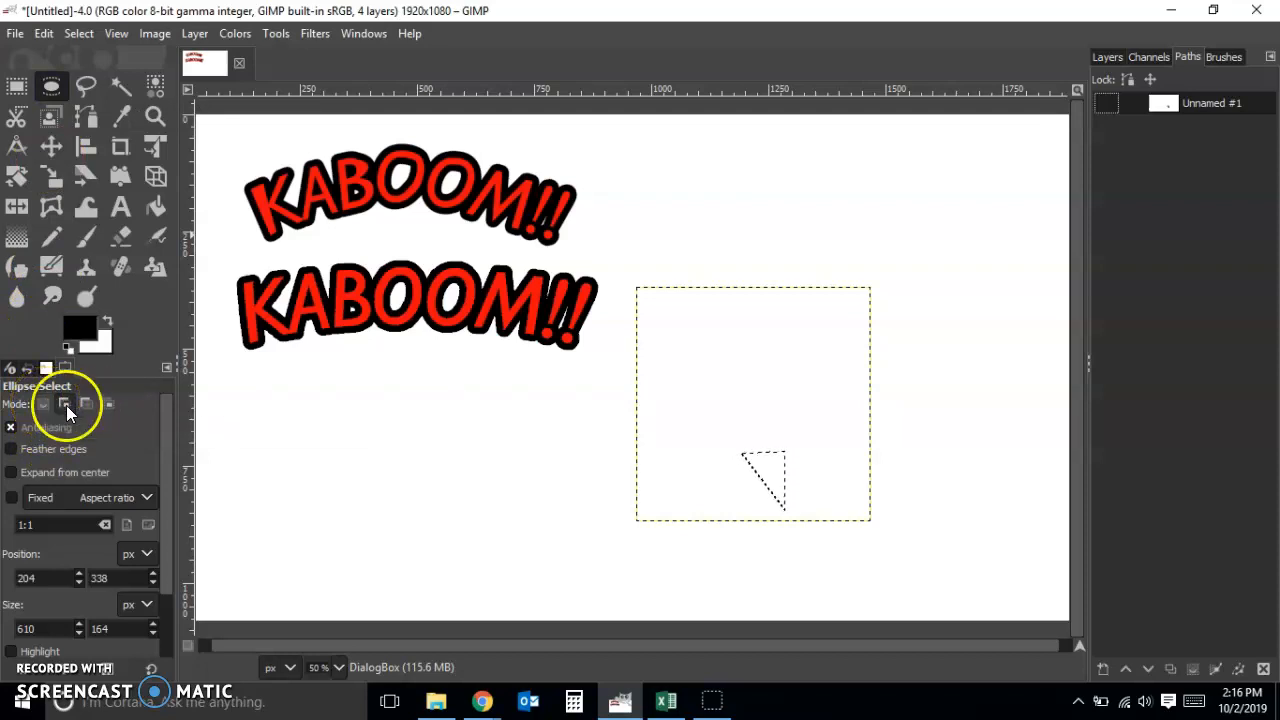
pyautogui.click(93, 407)
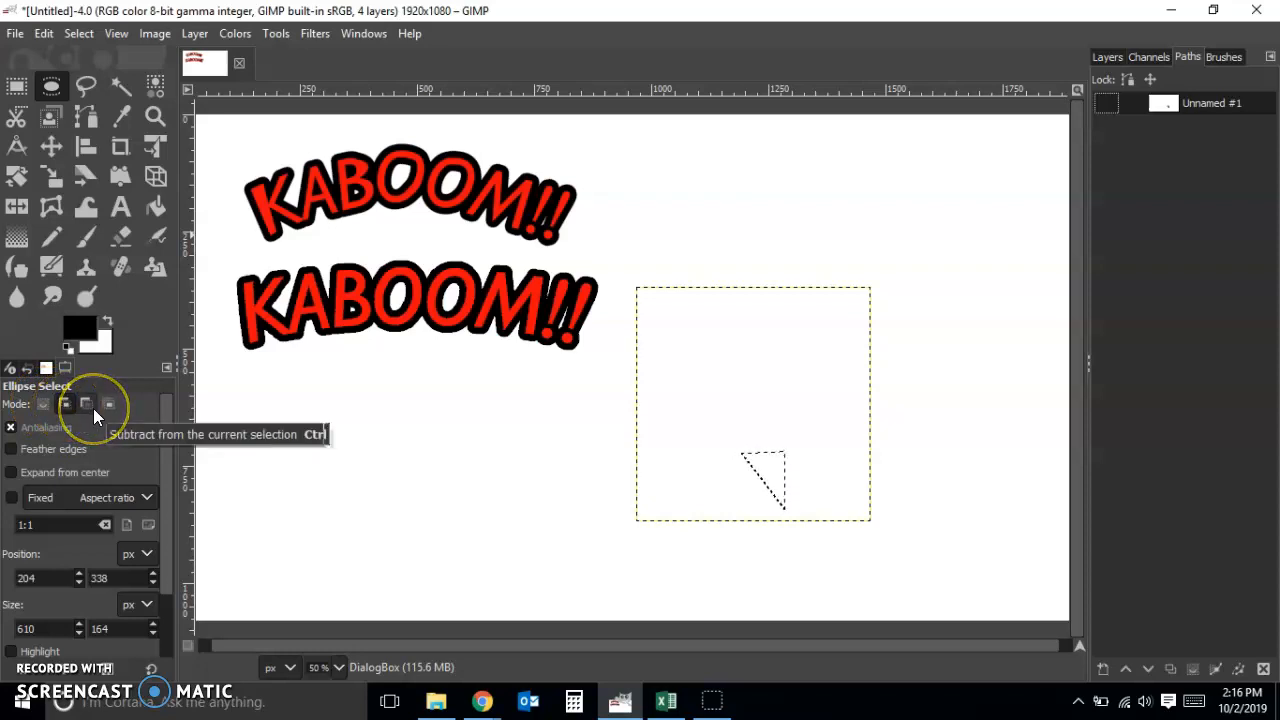
pyautogui.click(70, 403)
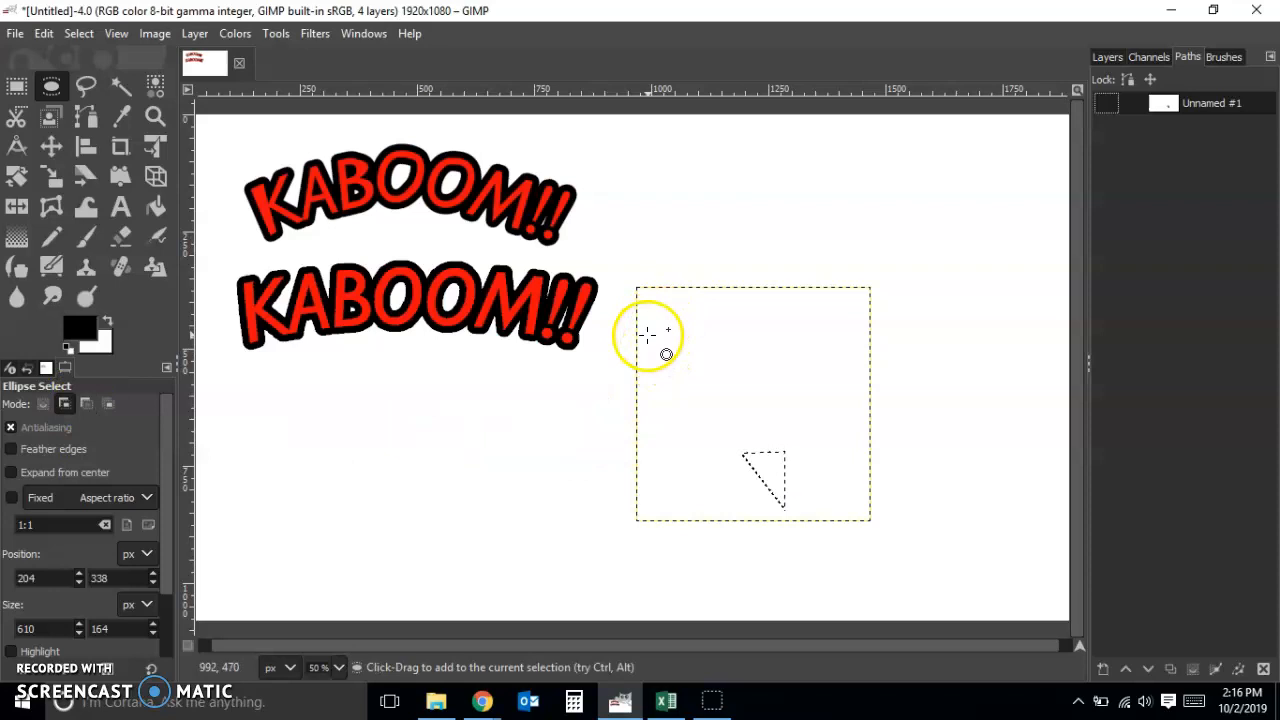
pyautogui.moveTo(648, 333); pyautogui.dragTo(868, 460)
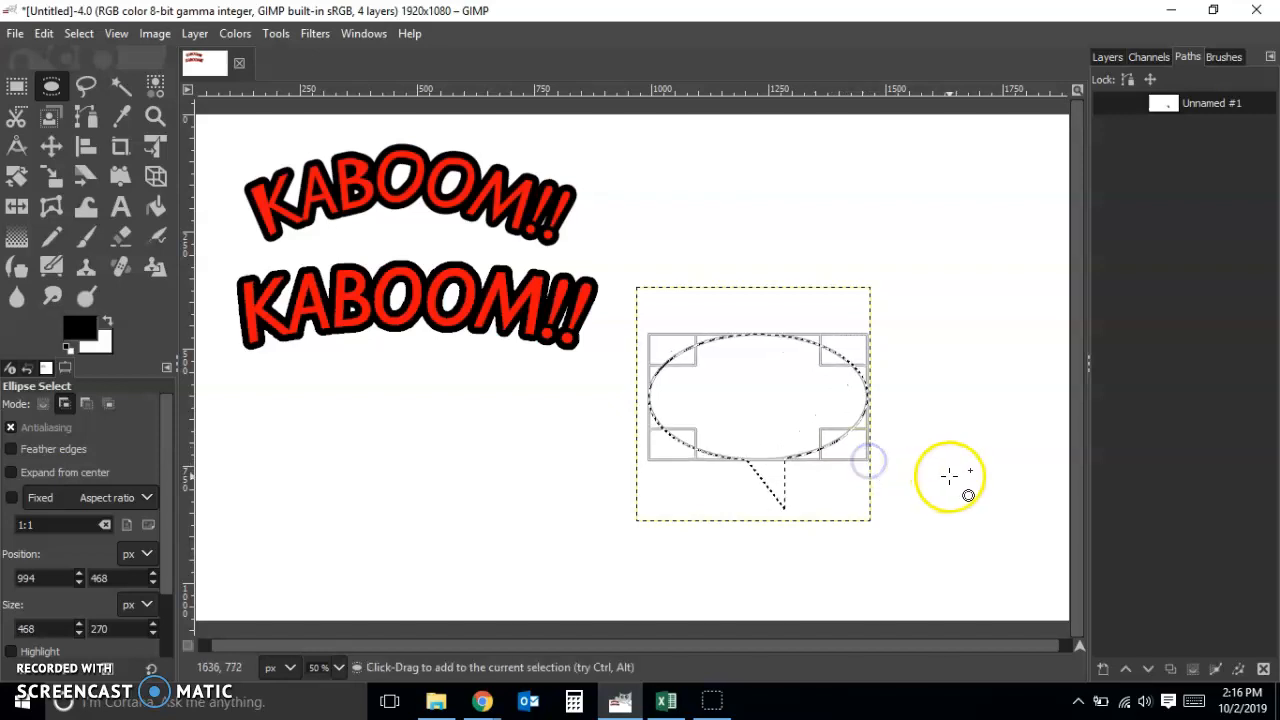
# Fill the combined speech bubble selection with the black foreground color on the DialogBox layer
pyautogui.click(45, 34)
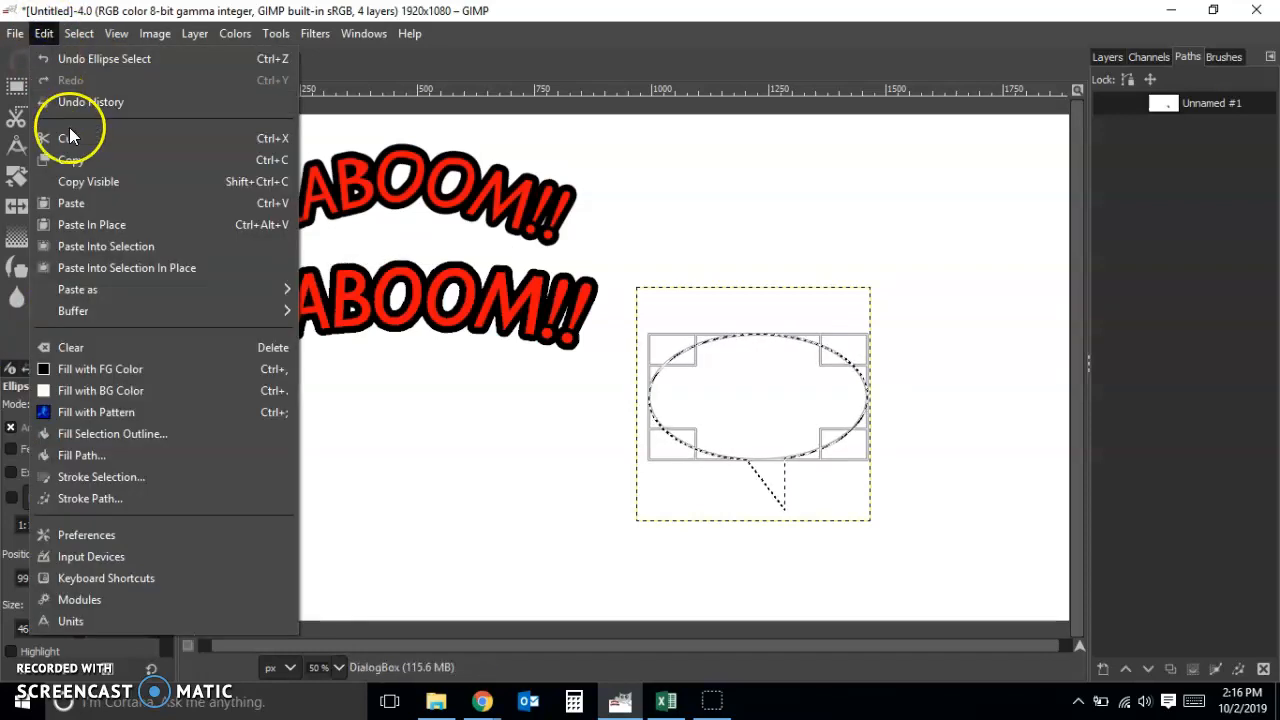
pyautogui.click(168, 368)
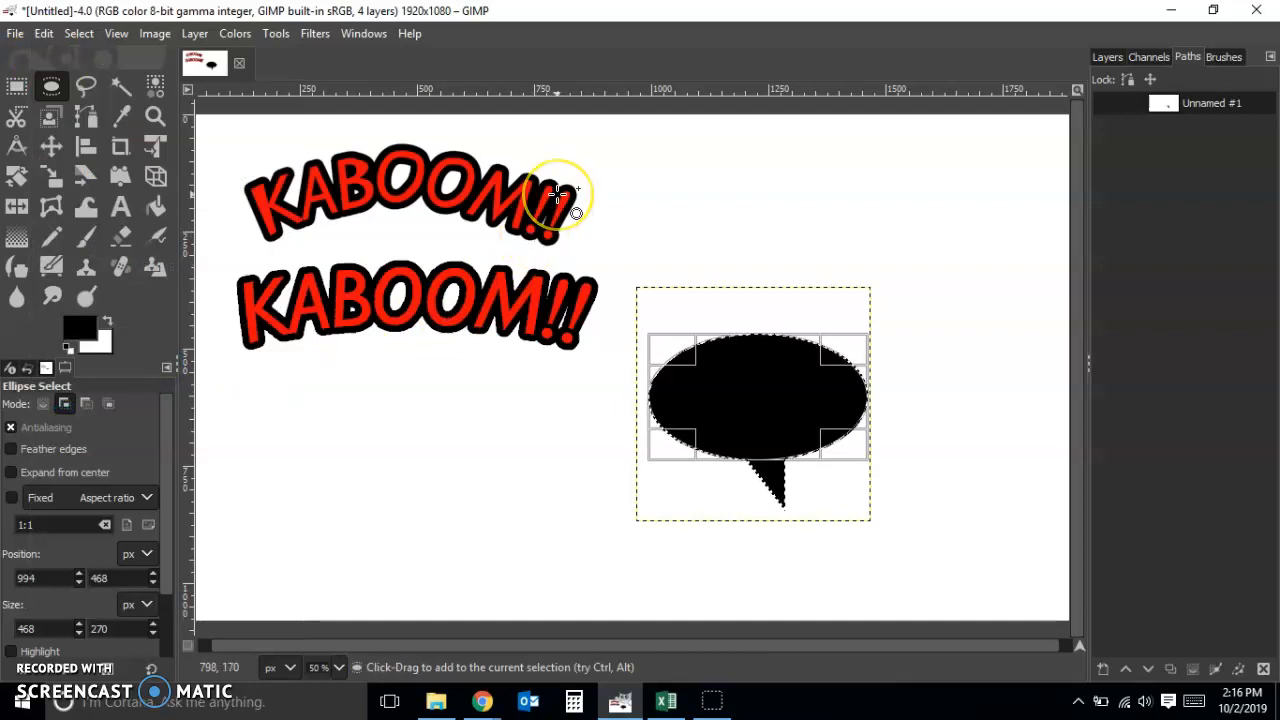
pyautogui.click(79, 33)
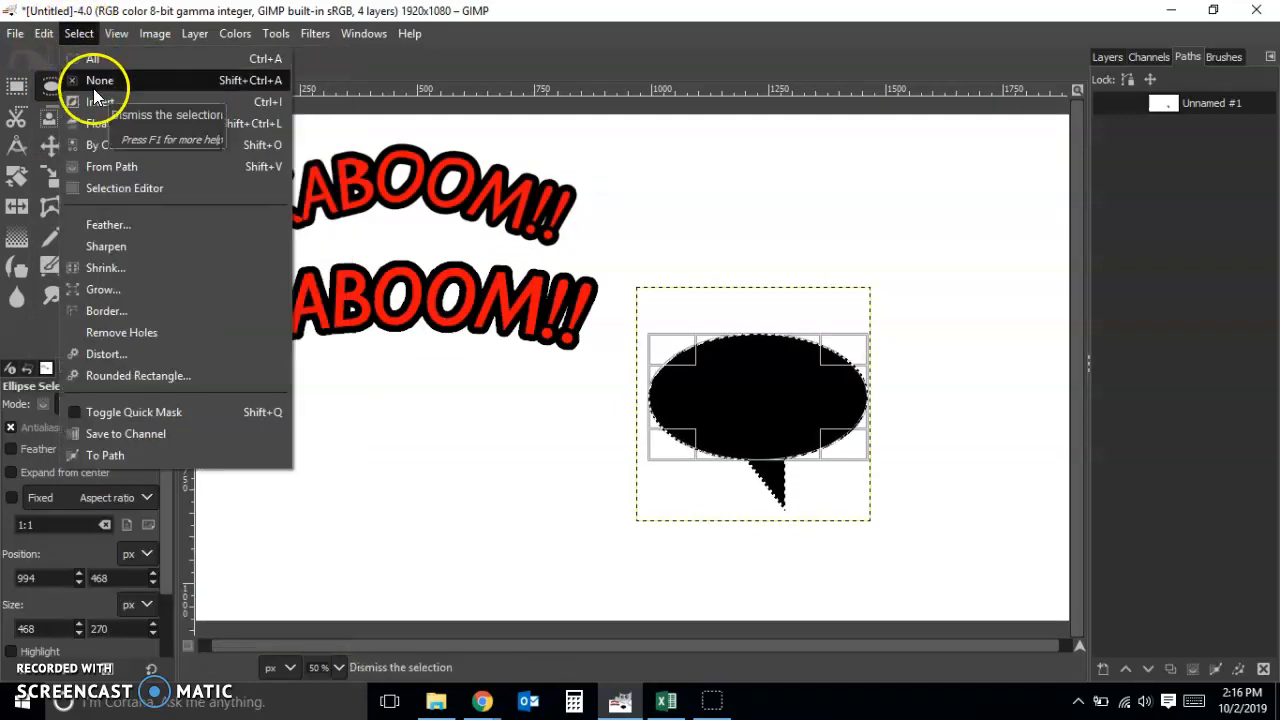
pyautogui.click(852, 53)
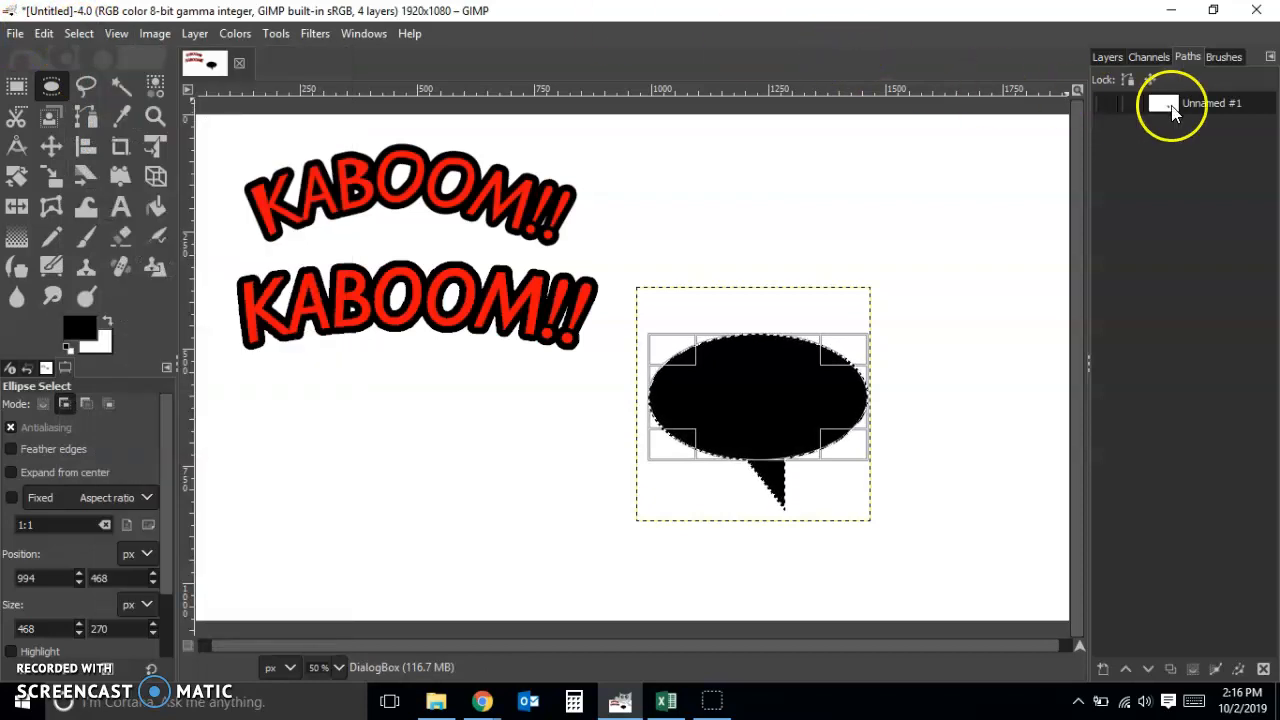
# Create a transparent 1920 x 1080 px layer named DialogBoxFG directly above the DialogBox layer
pyautogui.click(1100, 57)
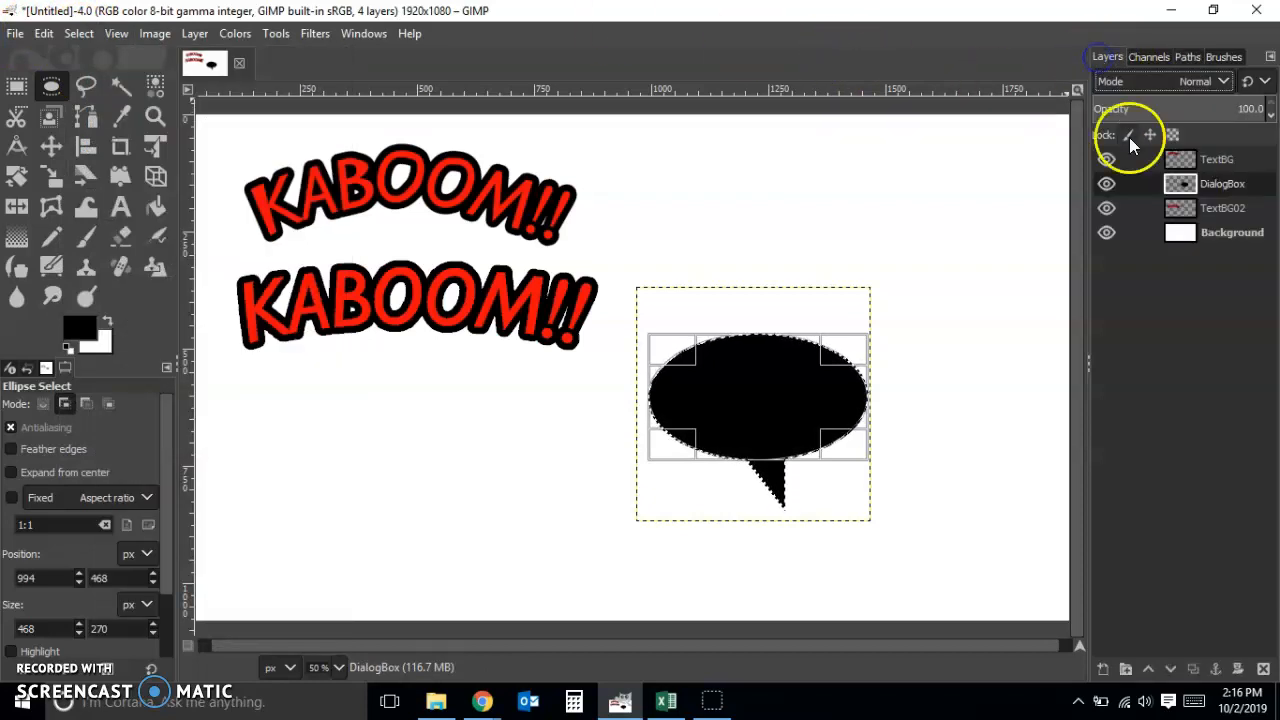
pyautogui.rightClick(1238, 187)
pyautogui.click(1236, 205)
pyautogui.click(1230, 189)
pyautogui.doubleClick(1211, 319)
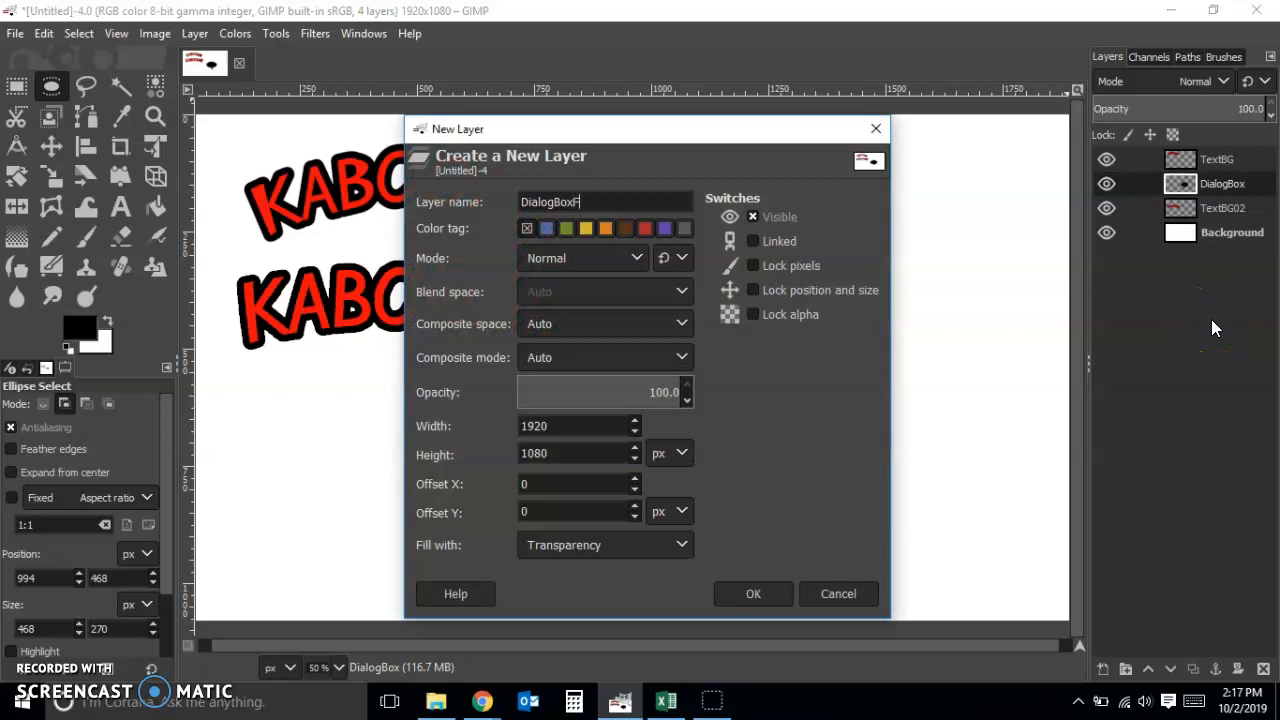
pyautogui.click(740, 592)
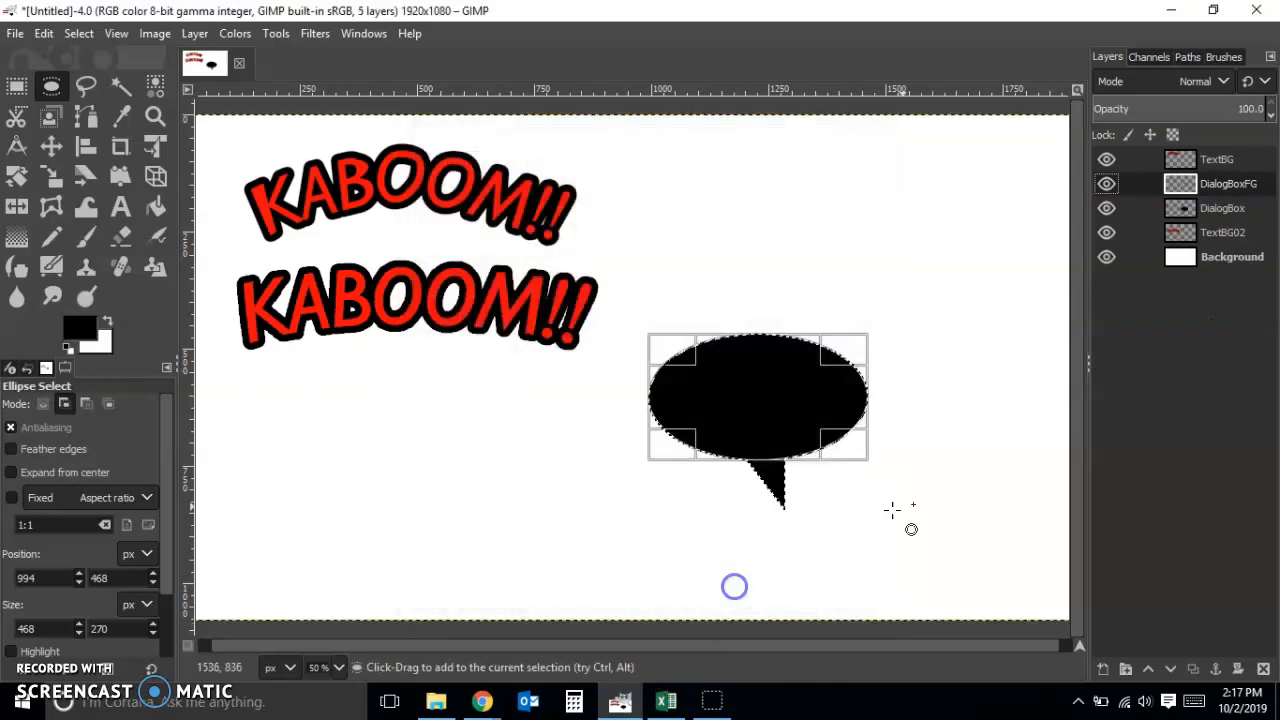
# Shrink the speech bubble selection by 4 px and fill it with the white background color on DialogBoxFG
pyautogui.click(80, 36)
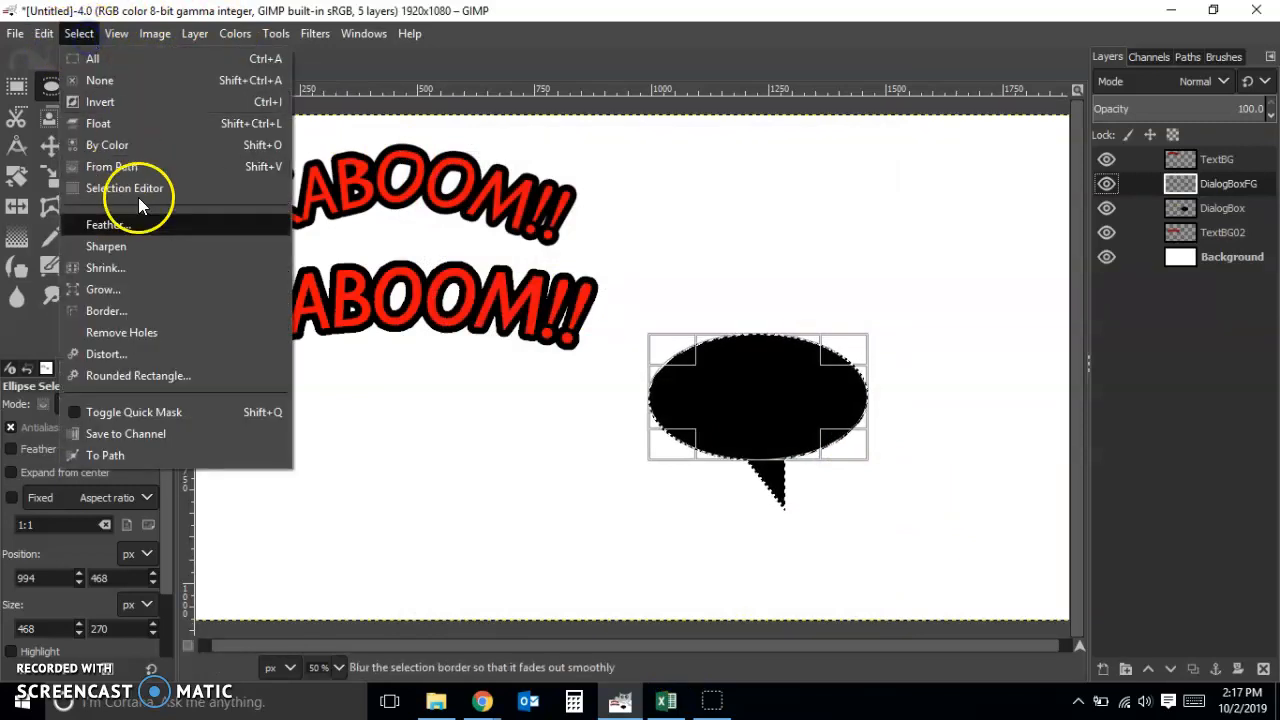
pyautogui.click(149, 269)
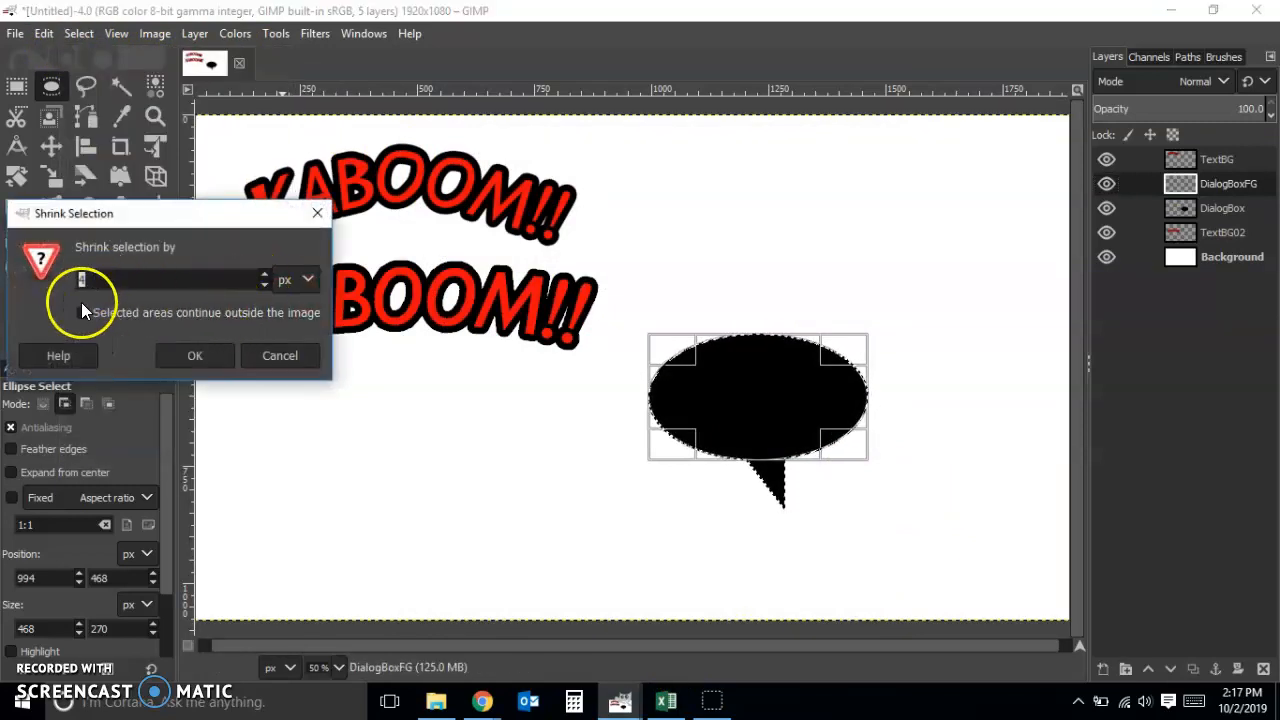
pyautogui.click(180, 357)
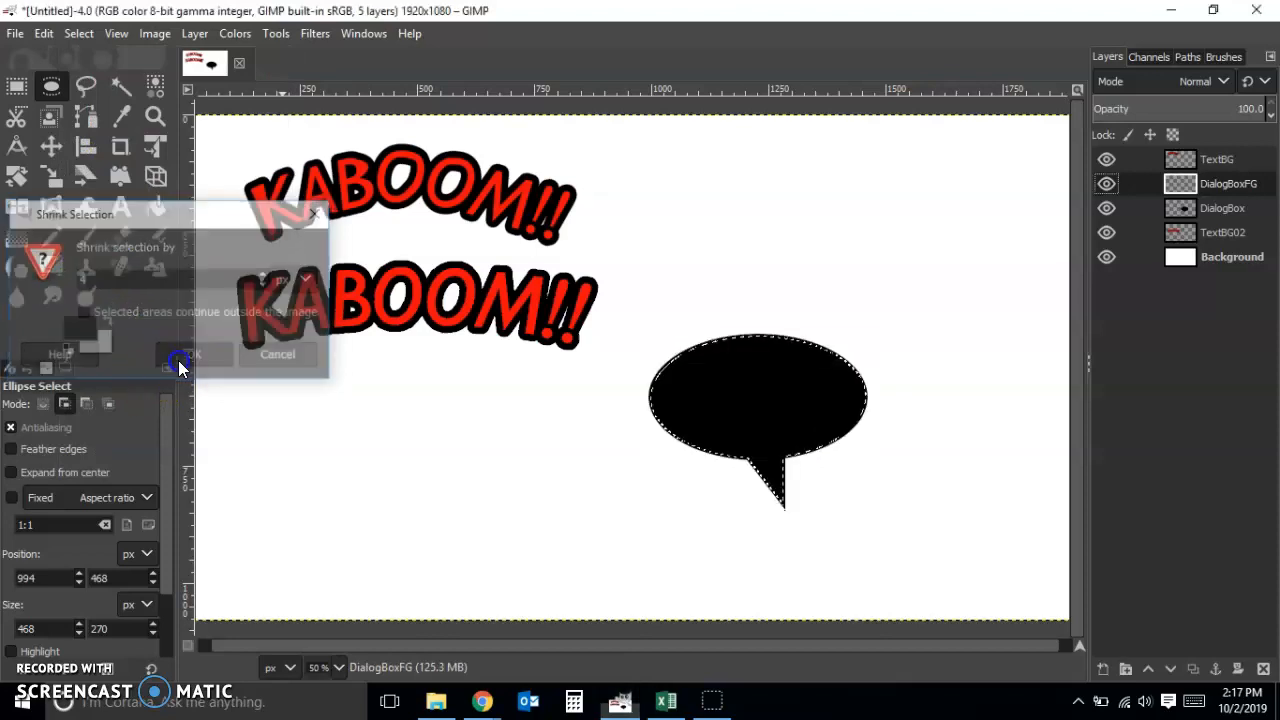
pyautogui.click(46, 35)
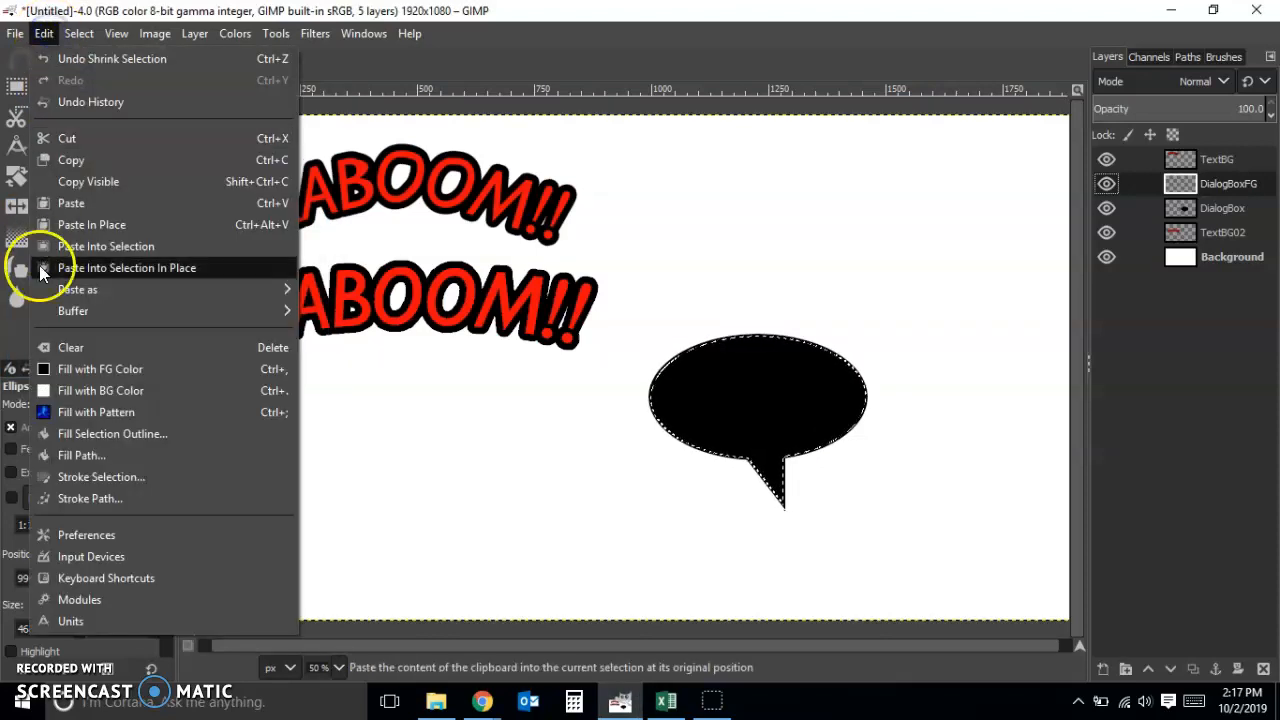
pyautogui.click(72, 392)
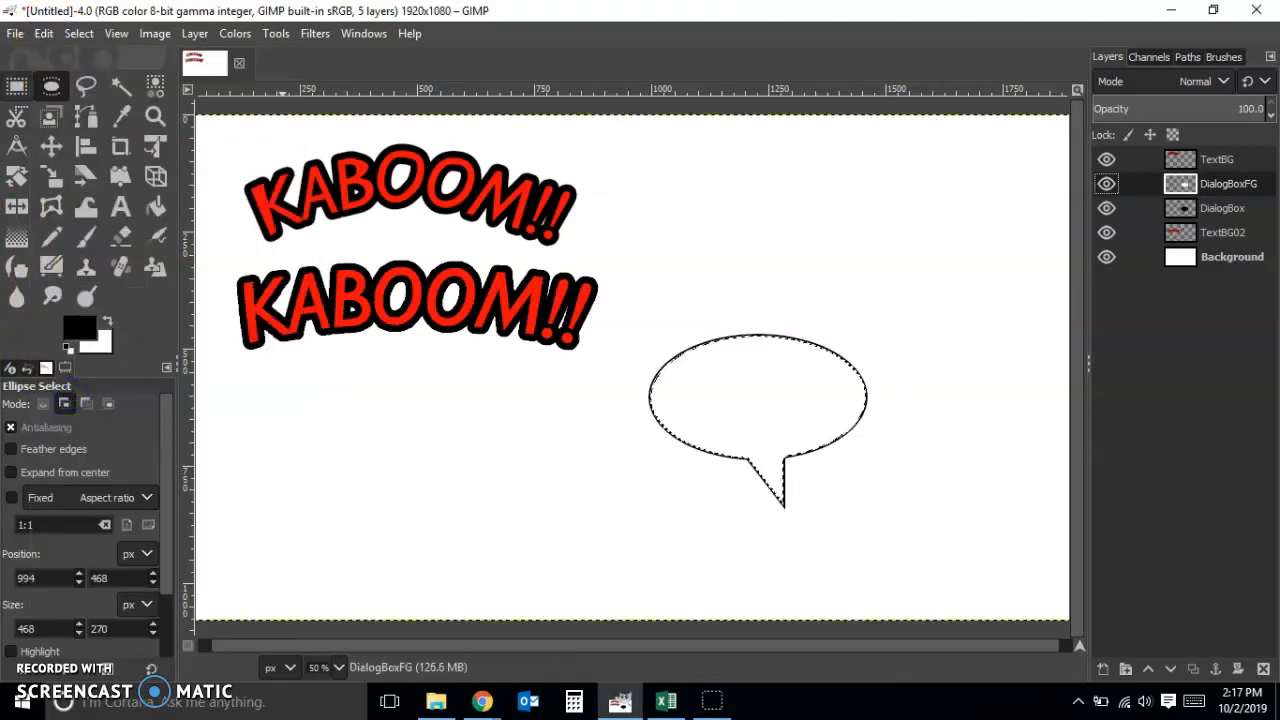
# Clear the selection and merge the DialogBoxFG layer down into DialogBox
pyautogui.click(17, 87)
pyautogui.click(79, 33)
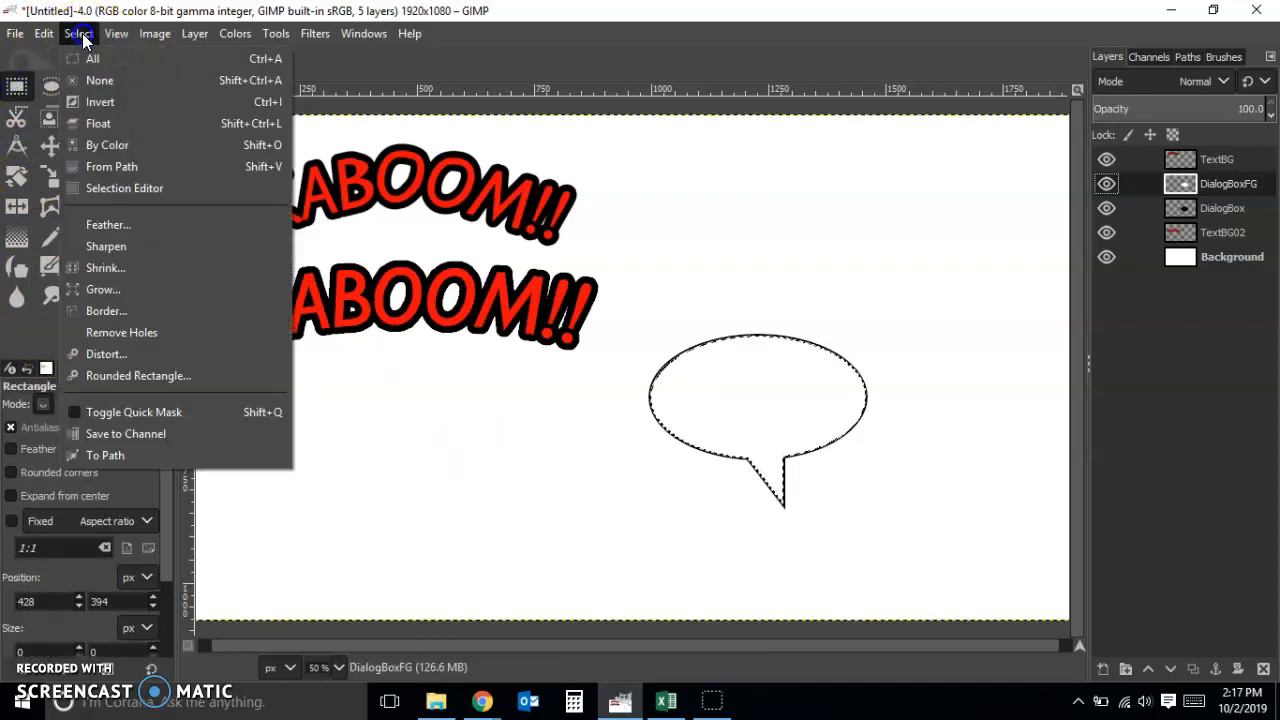
pyautogui.click(99, 81)
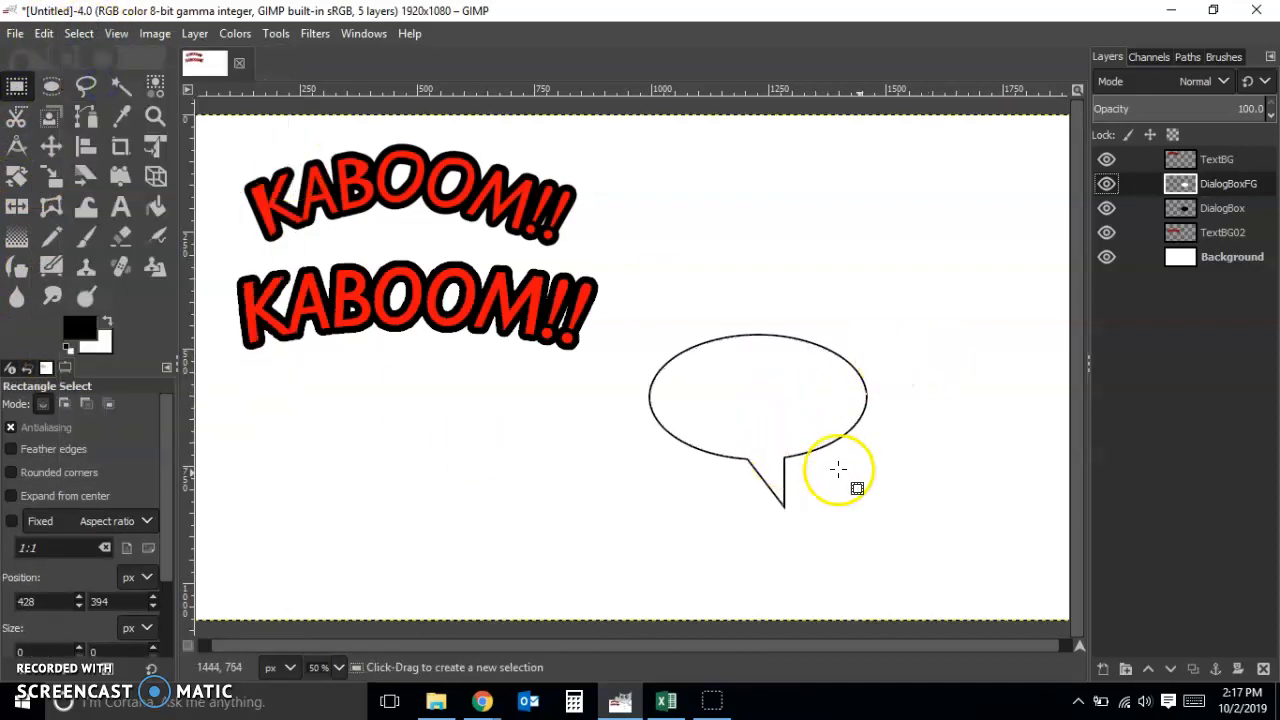
pyautogui.rightClick(1243, 190)
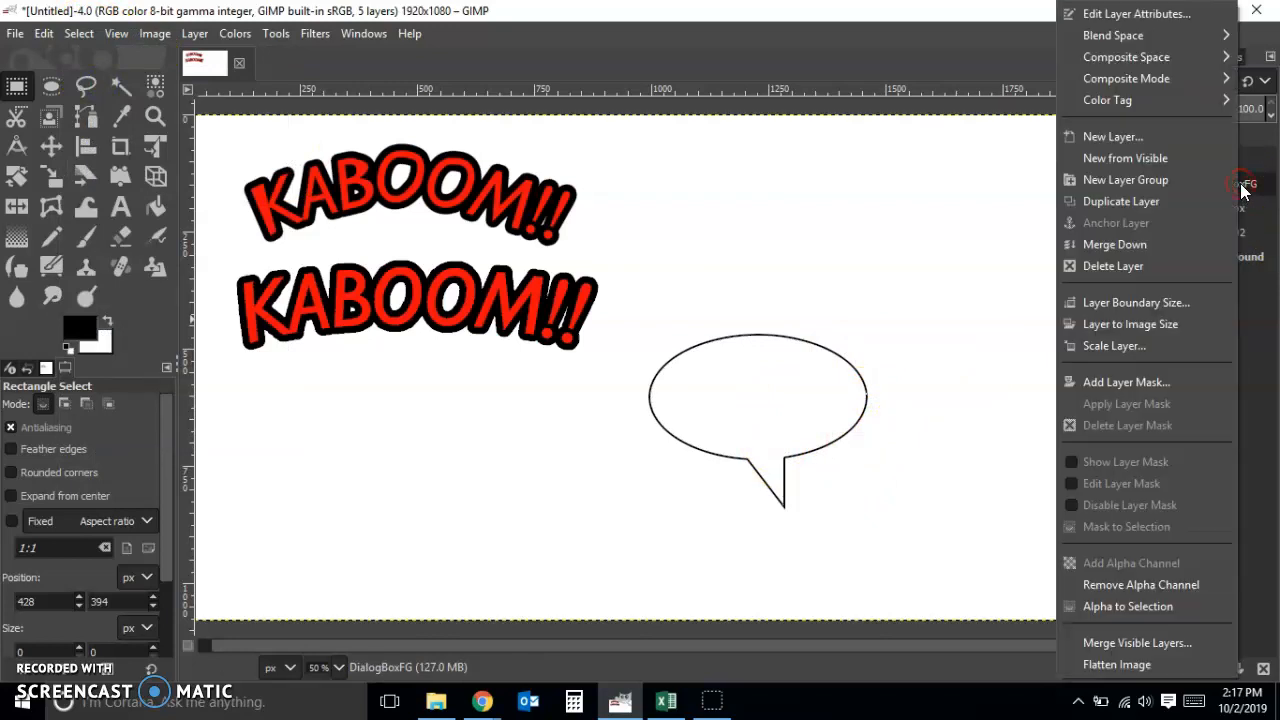
pyautogui.click(1180, 243)
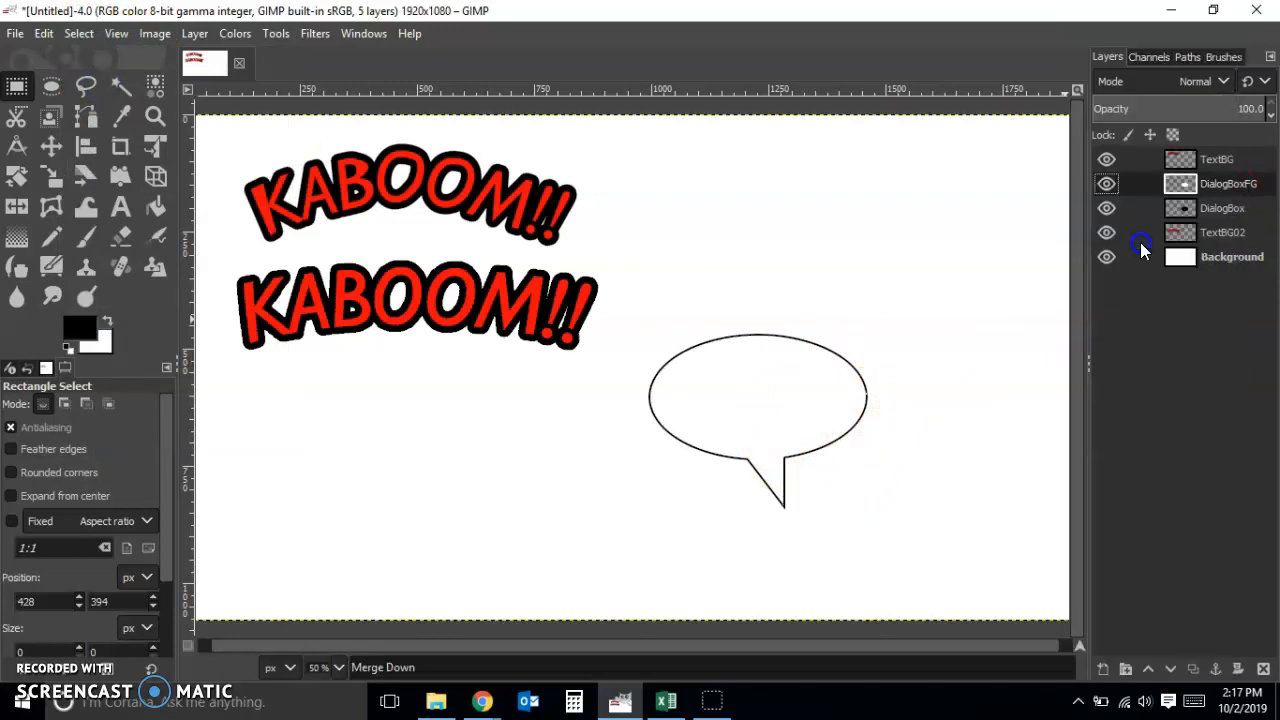
# Move the speech bubble up and scale the DialogBox layer proportionally to 2472 x 1390 px
pyautogui.click(50, 145)
pyautogui.moveTo(821, 442); pyautogui.dragTo(782, 350)
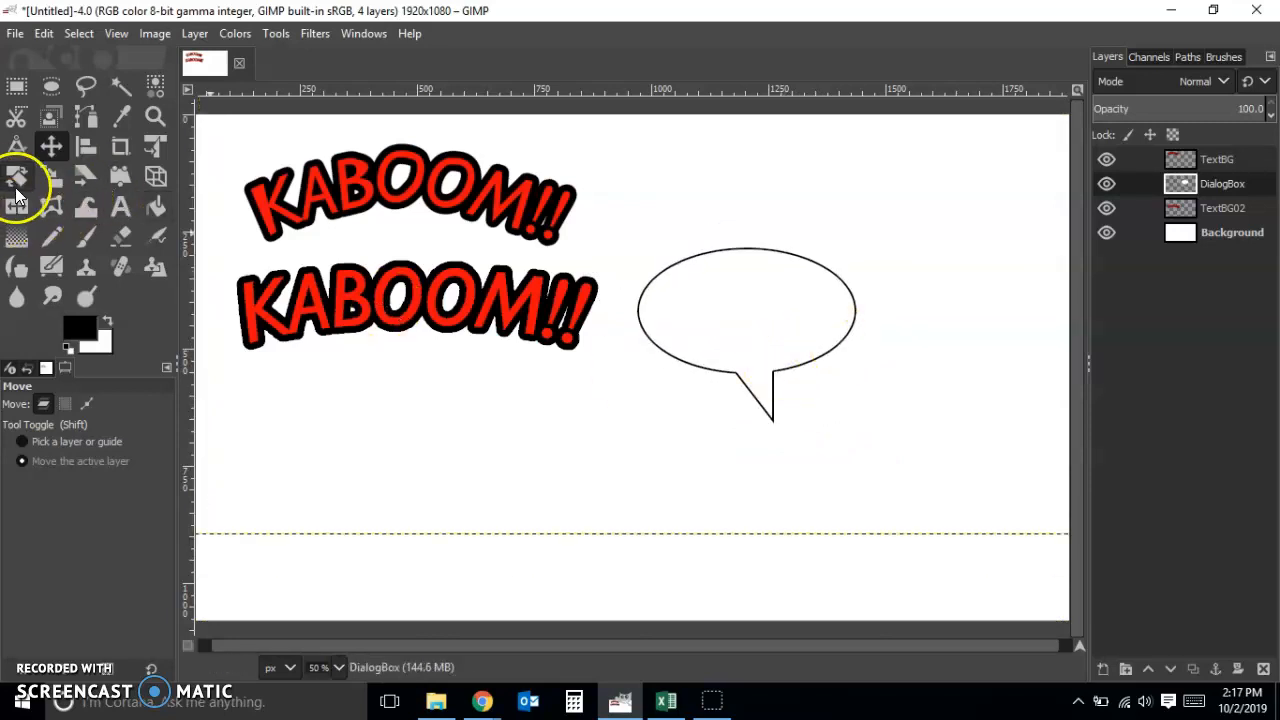
pyautogui.click(52, 178)
pyautogui.moveTo(678, 371); pyautogui.dragTo(536, 437)
pyautogui.moveTo(910, 521); pyautogui.dragTo(929, 523)
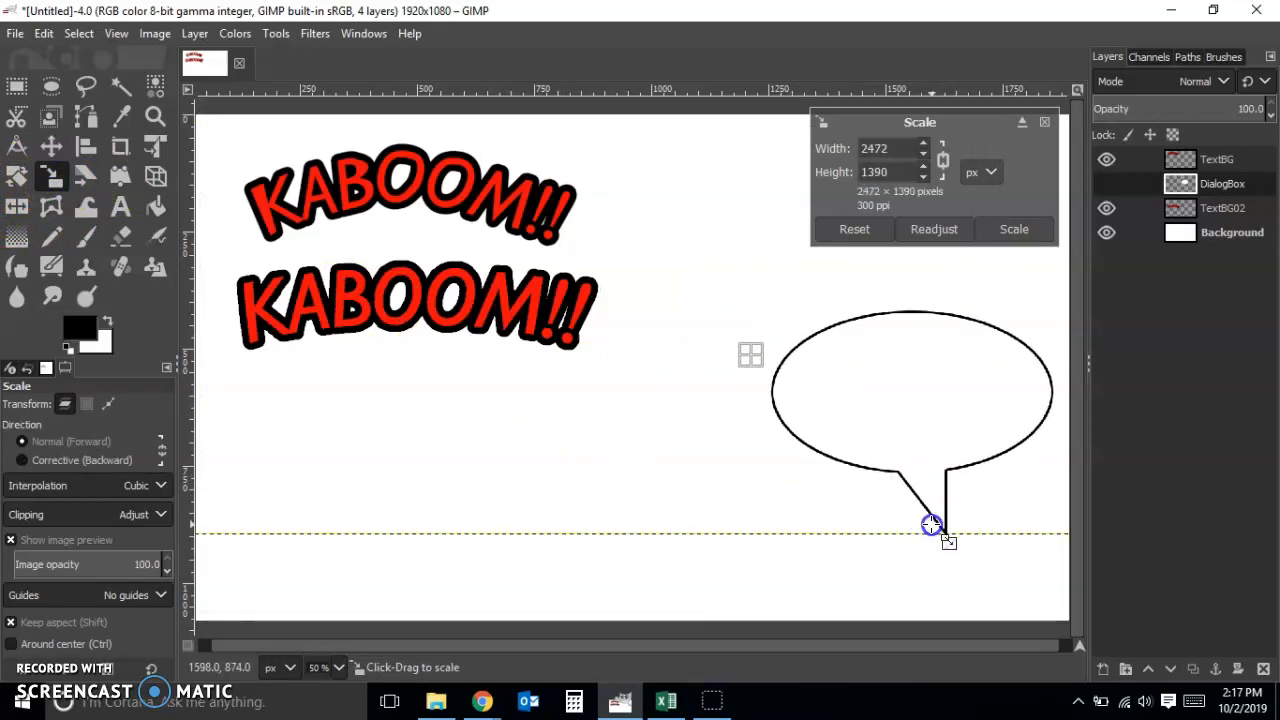
pyautogui.click(1005, 229)
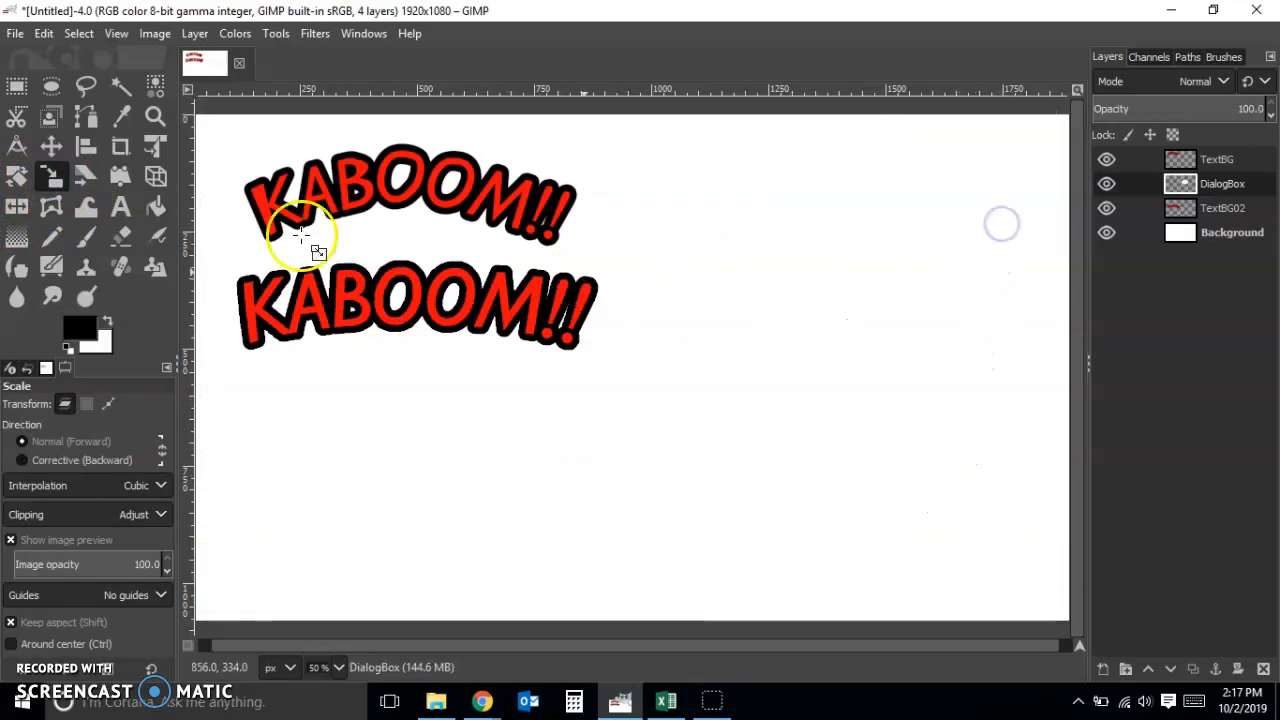
# Move the enlarged speech bubble over the lower KABOOM!! lettering and place its DialogBox layer below TextBG02
pyautogui.click(51, 146)
pyautogui.click(823, 470)
pyautogui.moveTo(823, 470); pyautogui.dragTo(364, 378)
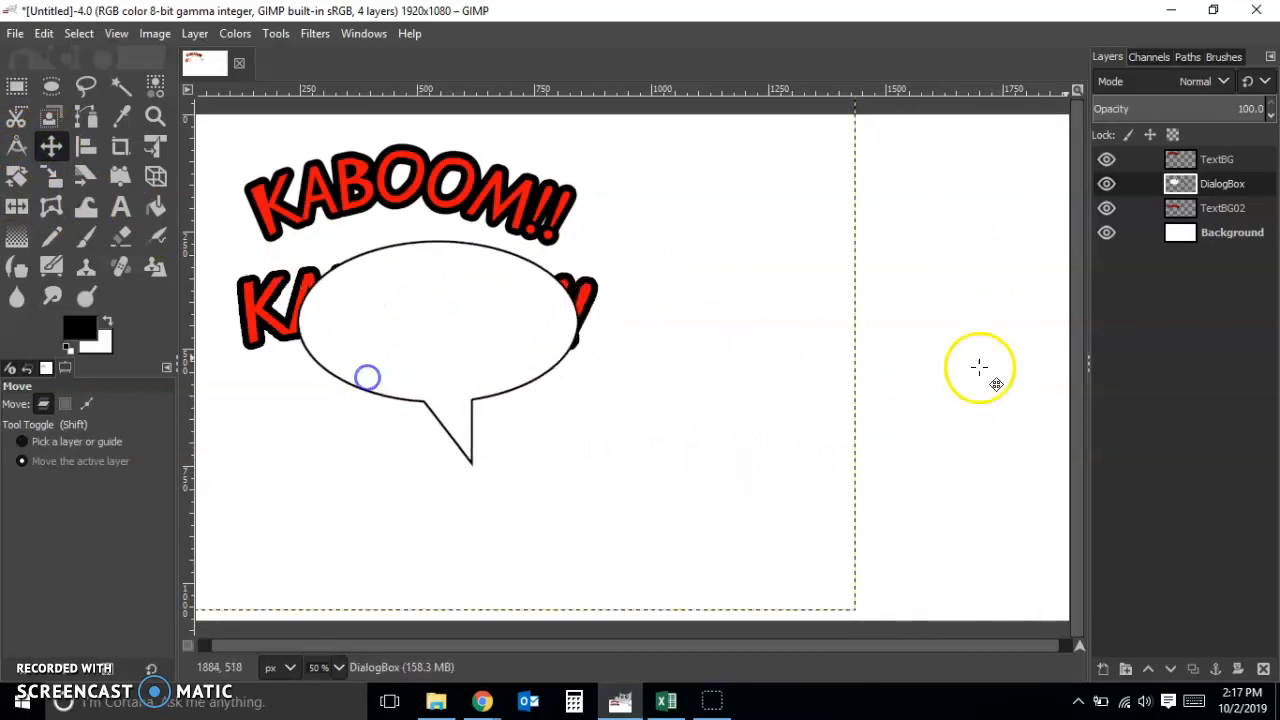
pyautogui.moveTo(1216, 186); pyautogui.dragTo(1220, 224)
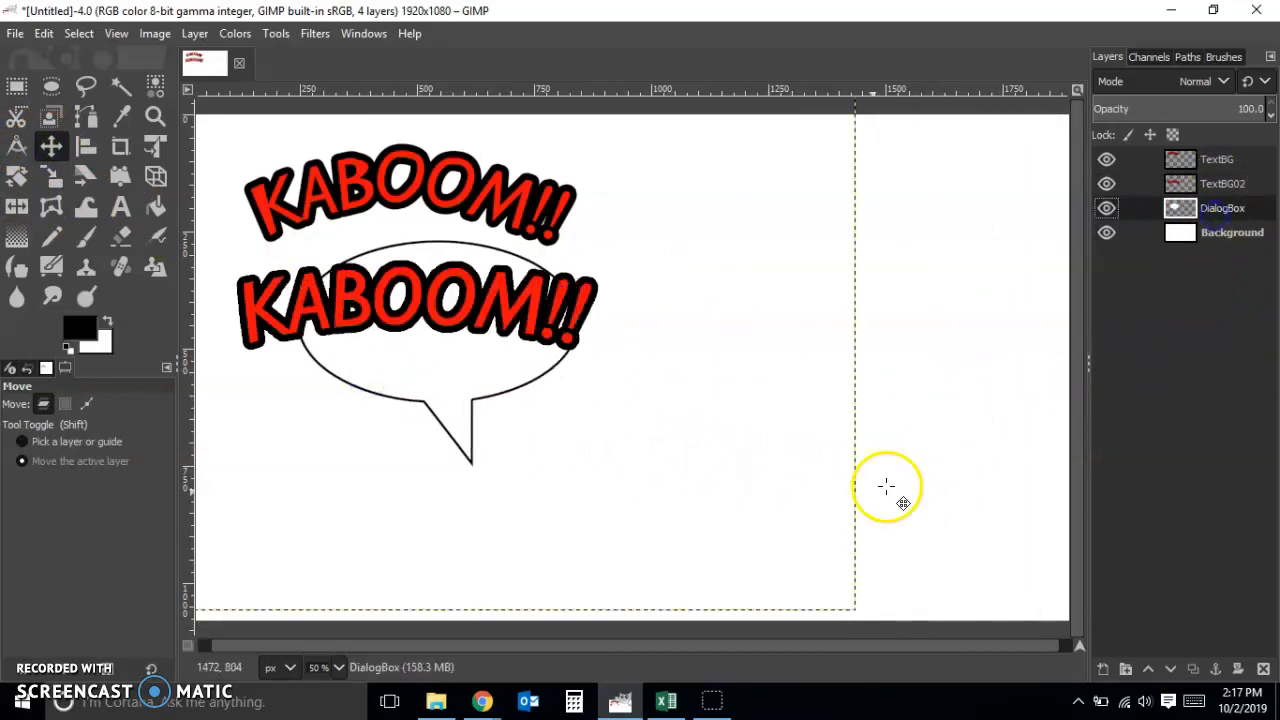